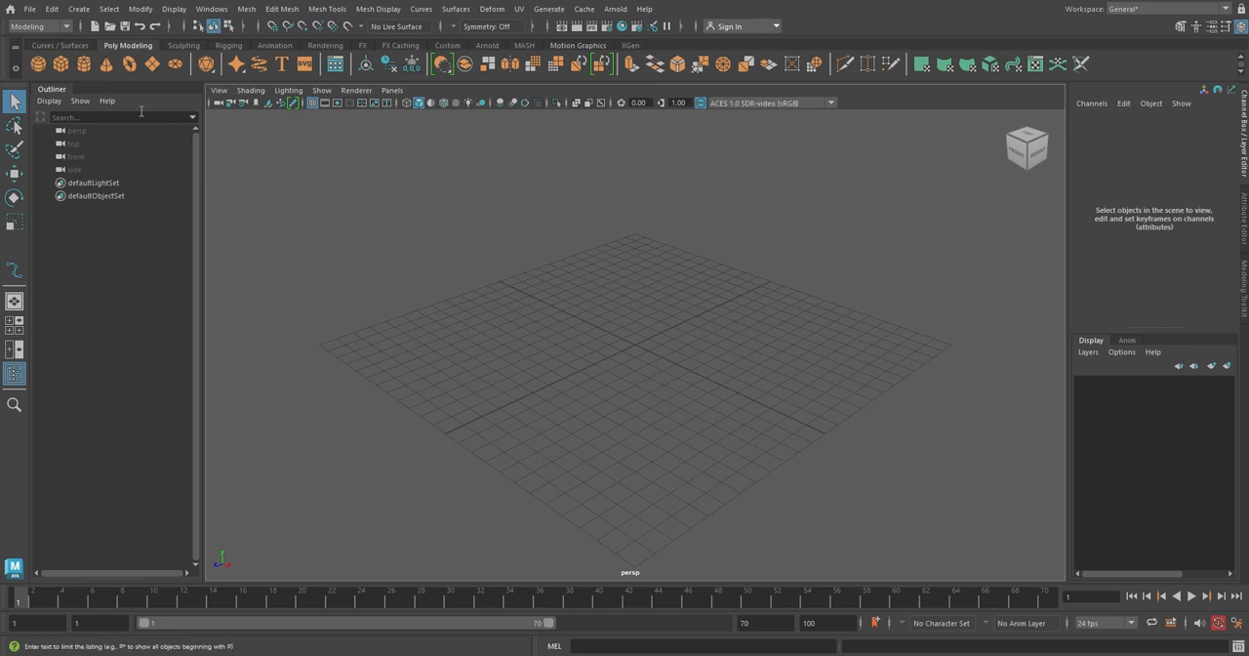
Switch to the FX menu set and create an nParticle emitter with emitter type Omni.
{"action": "left_click", "coordinate": [66, 27]}
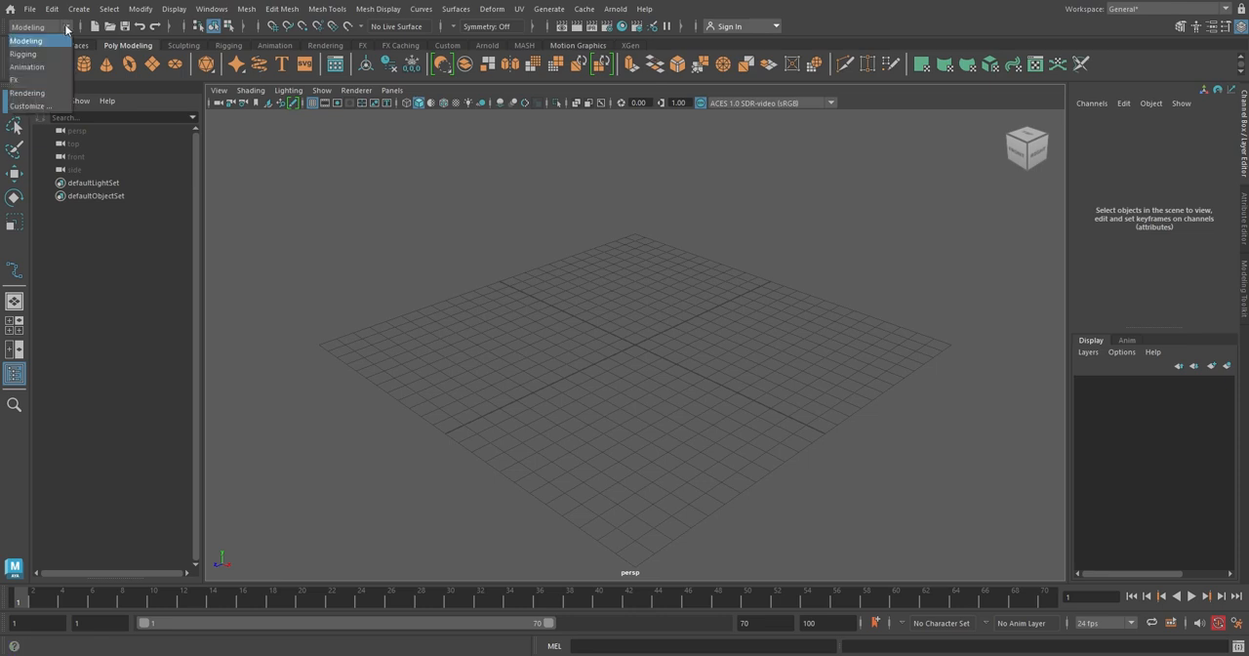
{"action": "left_click", "coordinate": [46, 81]}
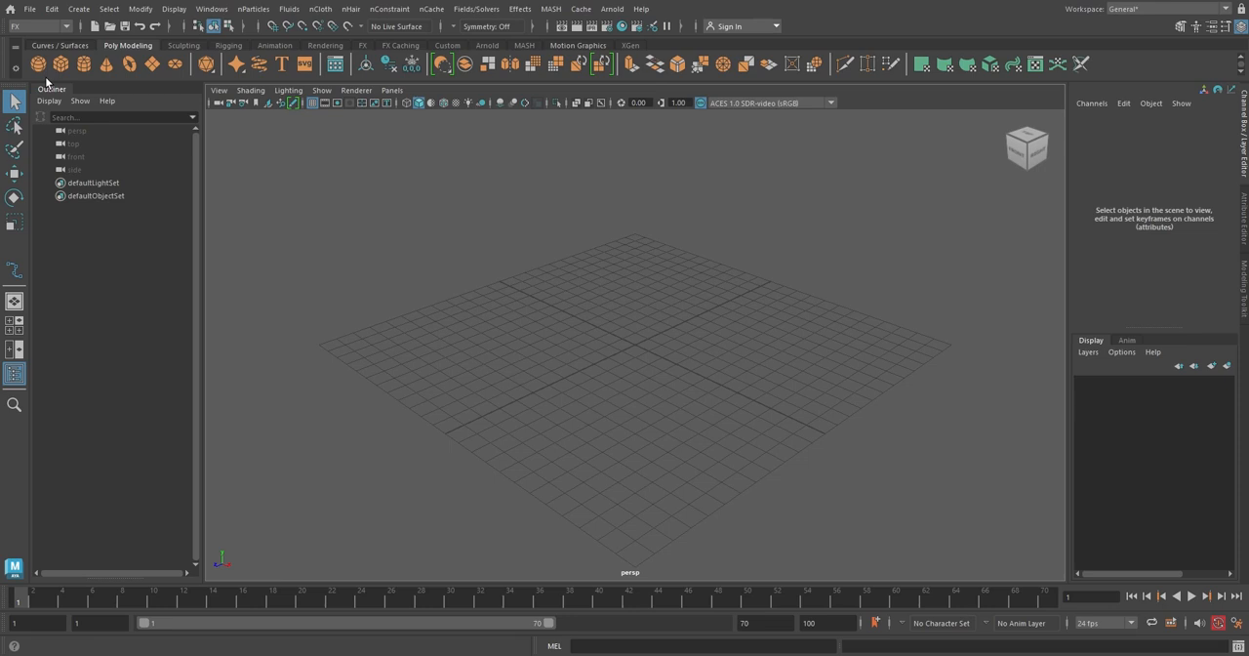
{"action": "left_click", "coordinate": [269, 12]}
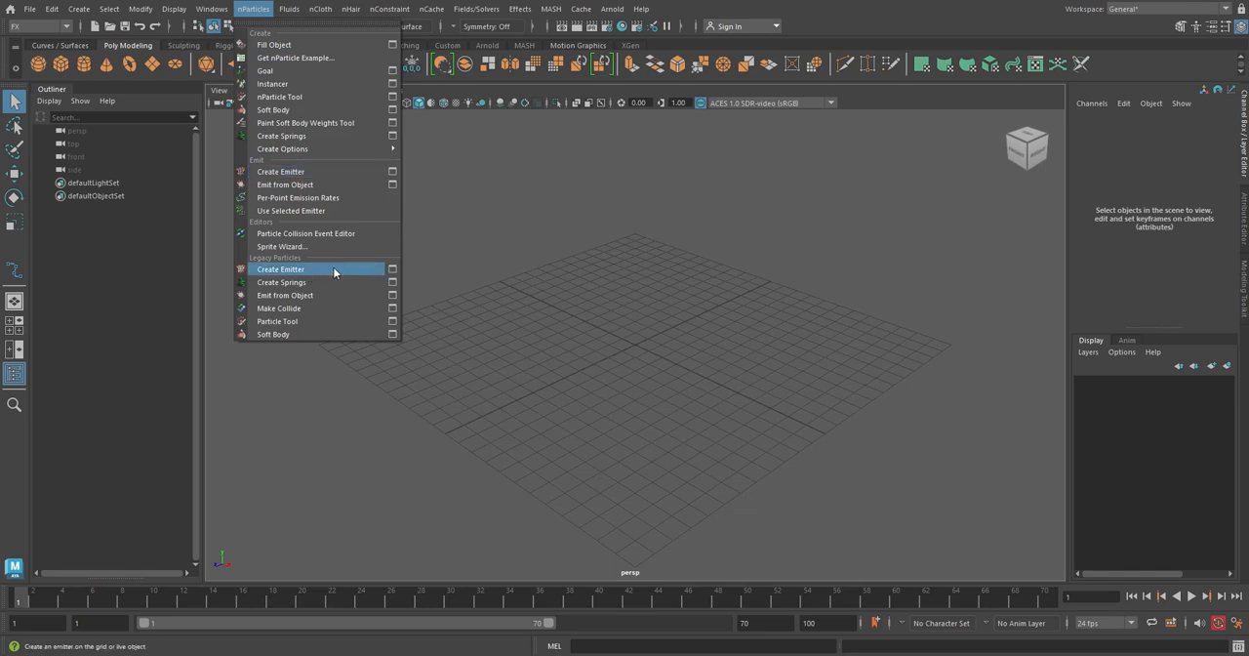
{"action": "left_click", "coordinate": [392, 171]}
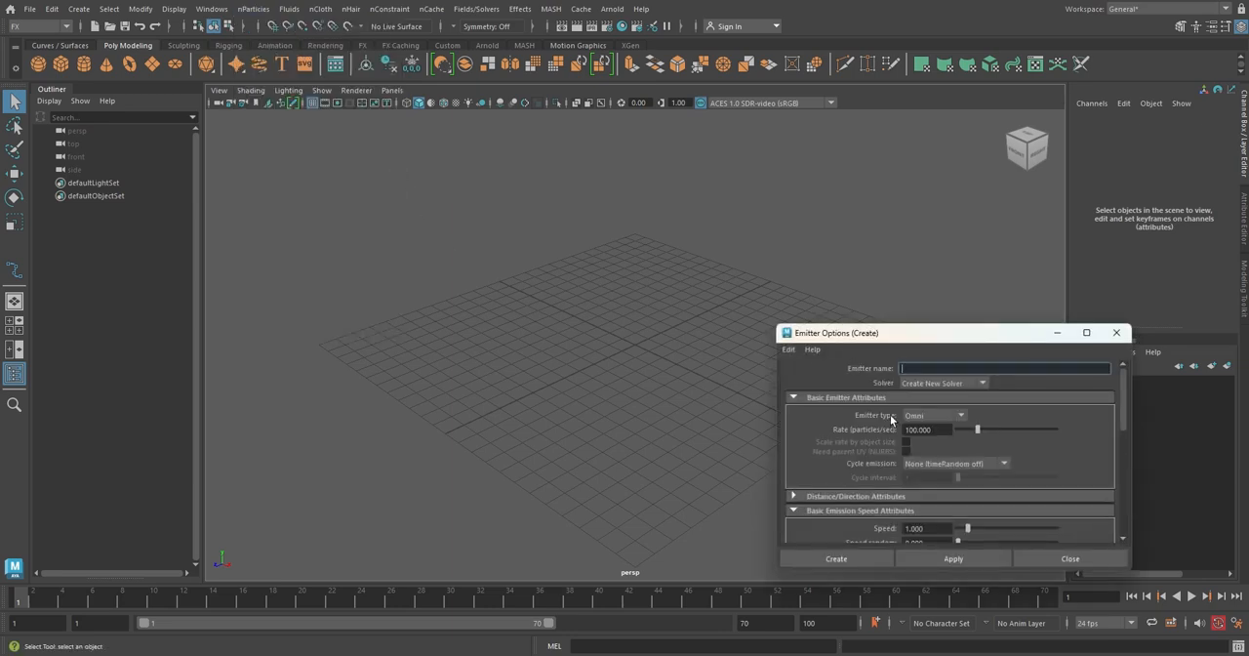
{"action": "left_click", "coordinate": [961, 415]}
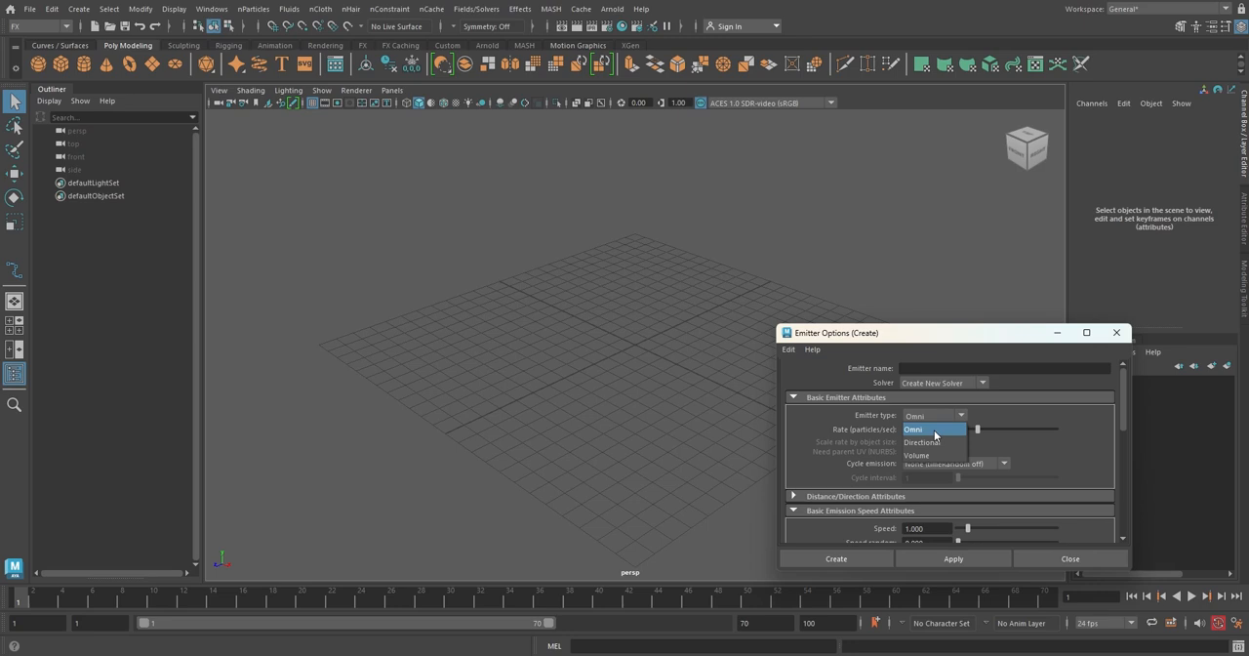
{"action": "left_click", "coordinate": [933, 430]}
{"action": "left_click", "coordinate": [859, 559]}
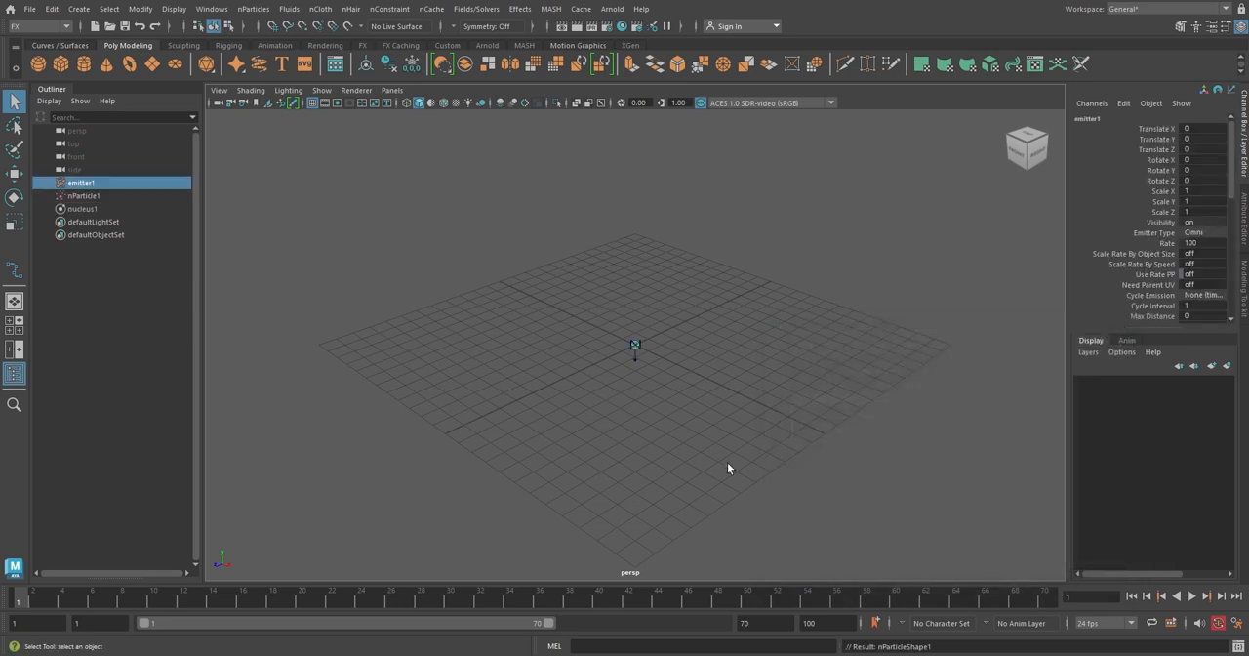
Move the emitter up to about 8.6 units high and play the simulation to watch the particles.
{"action": "key", "text": "w"}
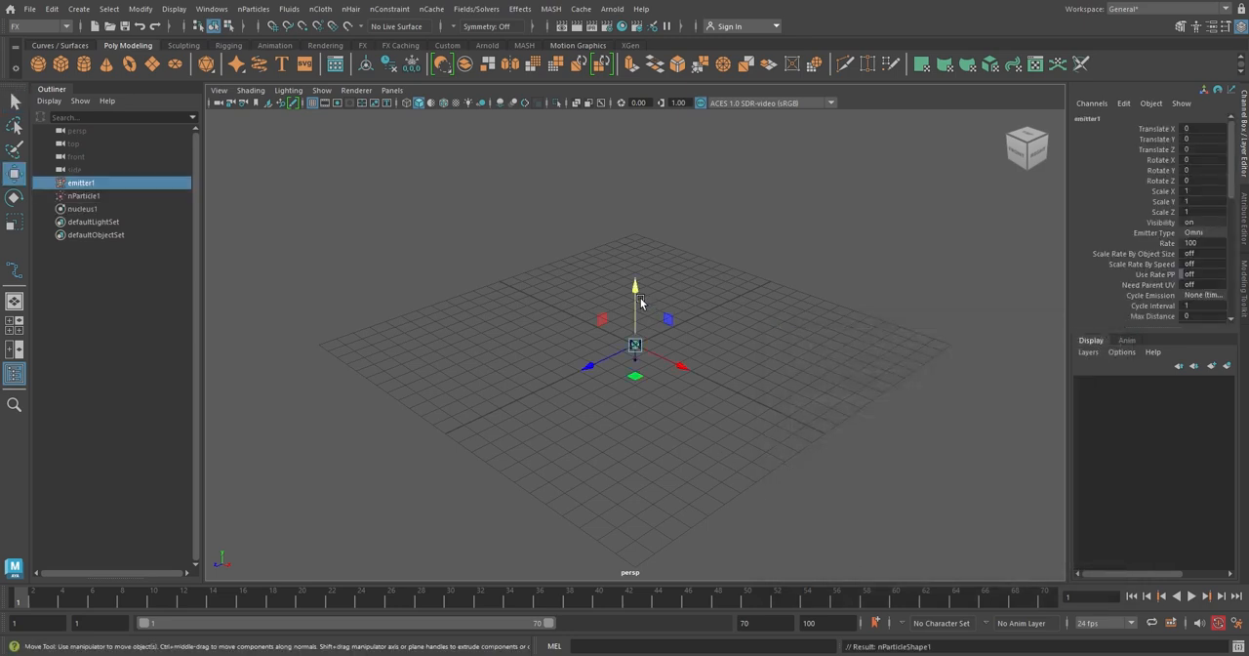
{"action": "left_click_drag", "start_coordinate": [636, 297], "coordinate": [636, 141]}
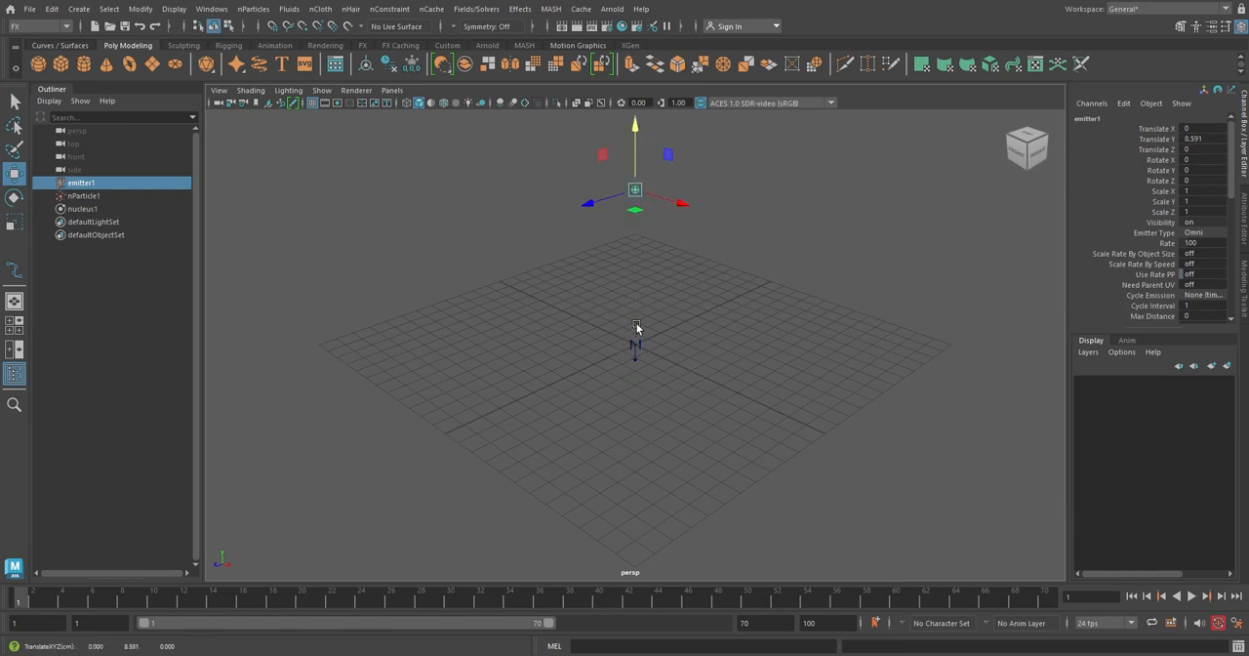
{"action": "left_click", "coordinate": [1190, 595]}
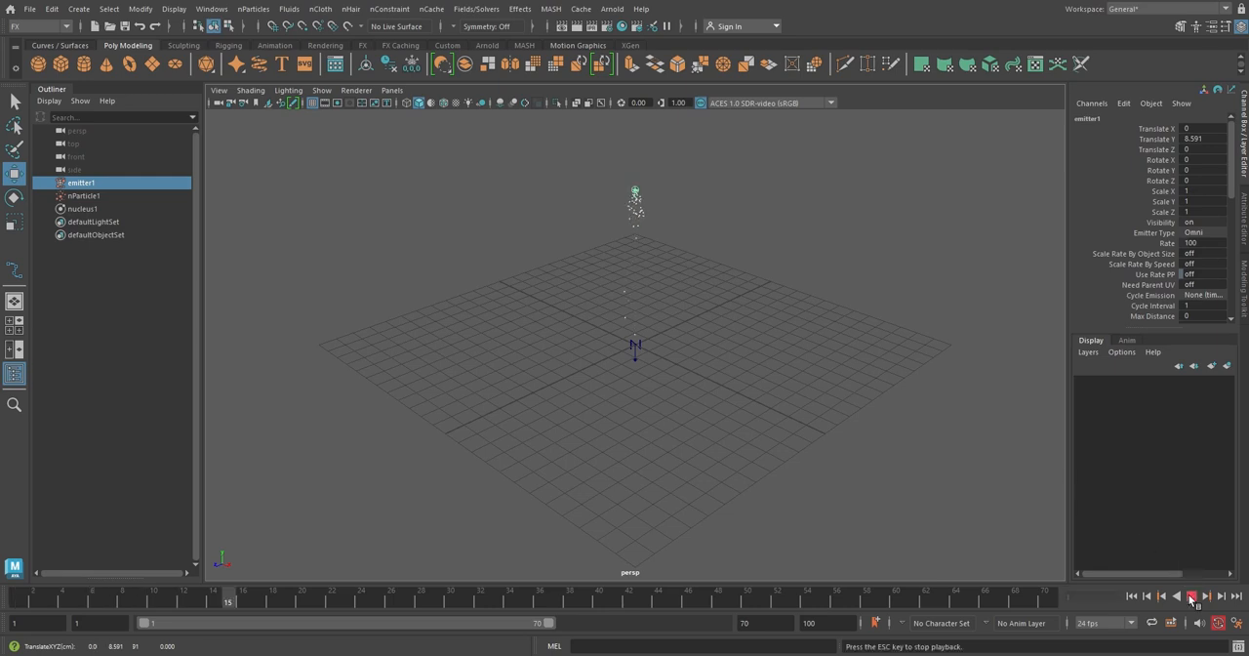
{"action": "left_click", "coordinate": [1190, 595]}
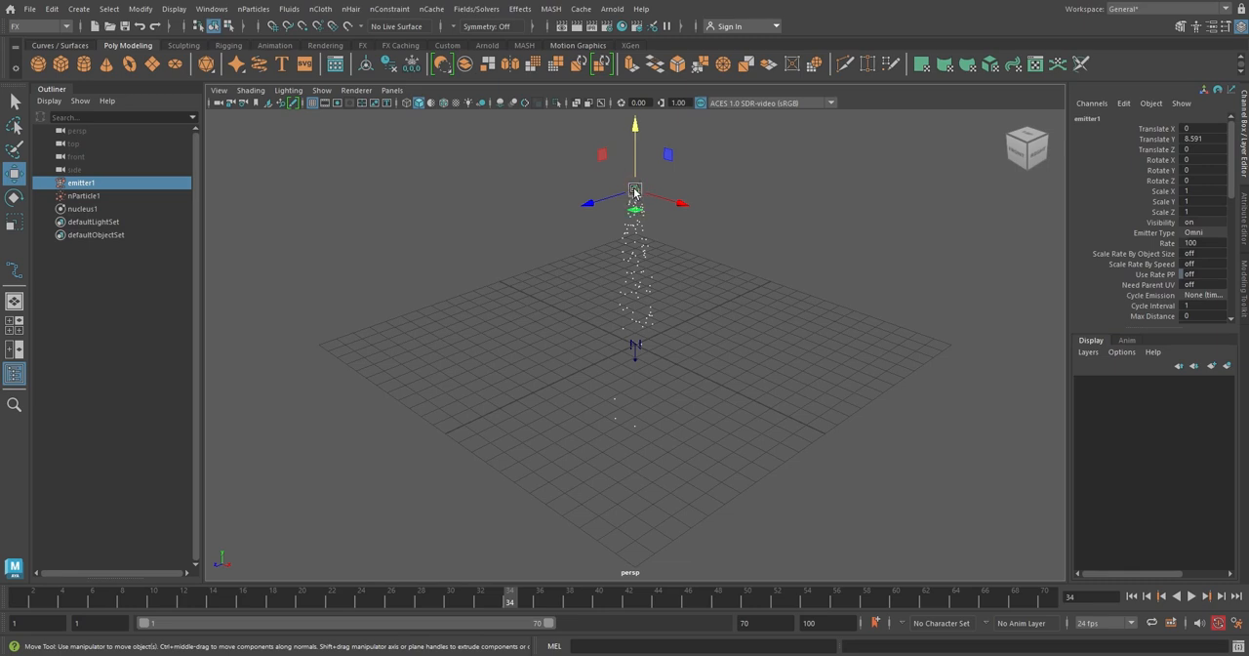
Compare the emitter type choices in the channel box and in the Create Emitter options.
{"action": "left_click", "coordinate": [1220, 232]}
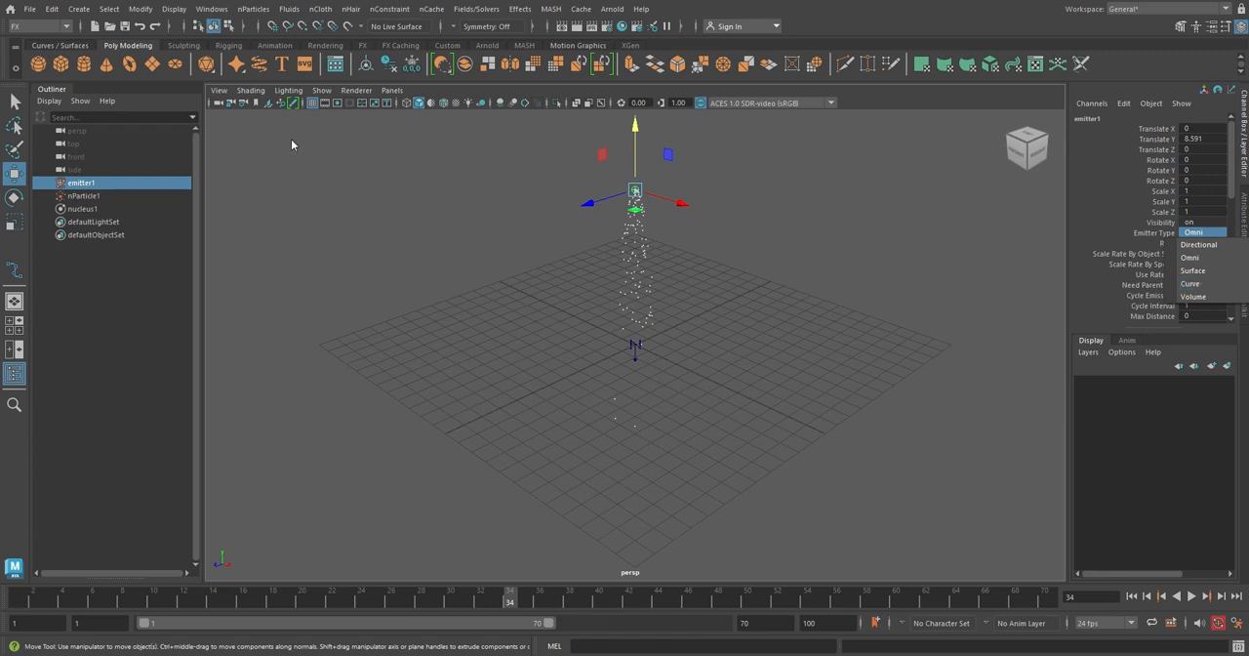
{"action": "left_click", "coordinate": [253, 10]}
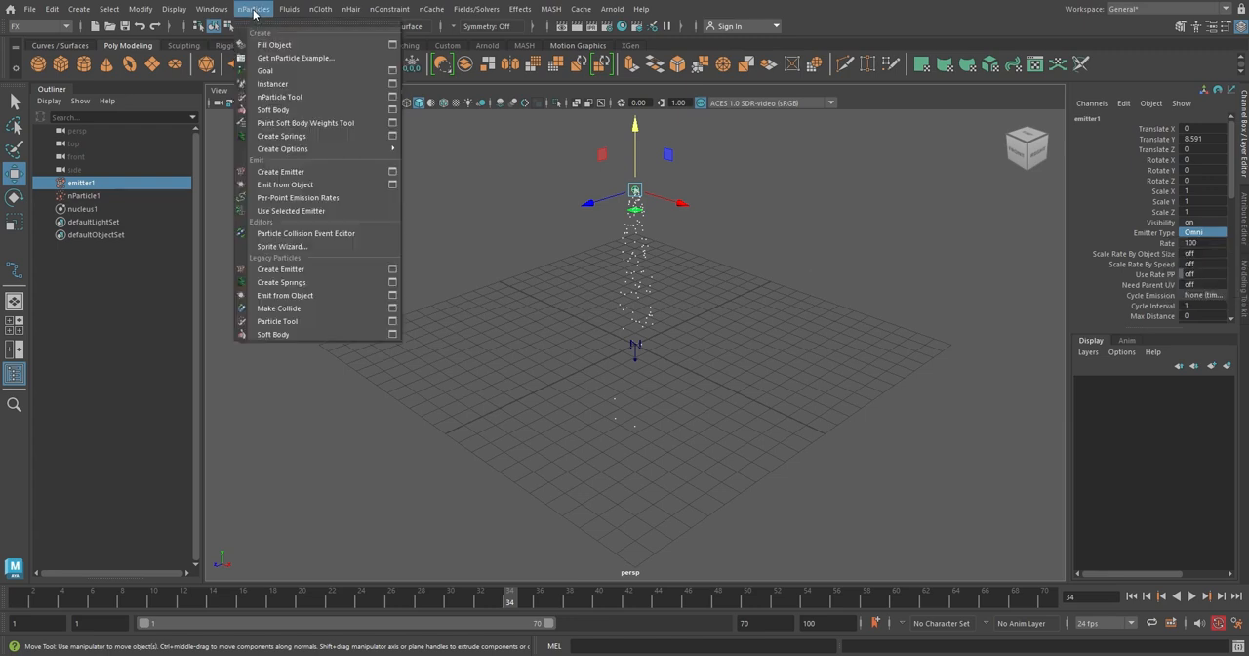
{"action": "left_click", "coordinate": [392, 174]}
{"action": "left_click_drag", "start_coordinate": [935, 402], "coordinate": [787, 179]}
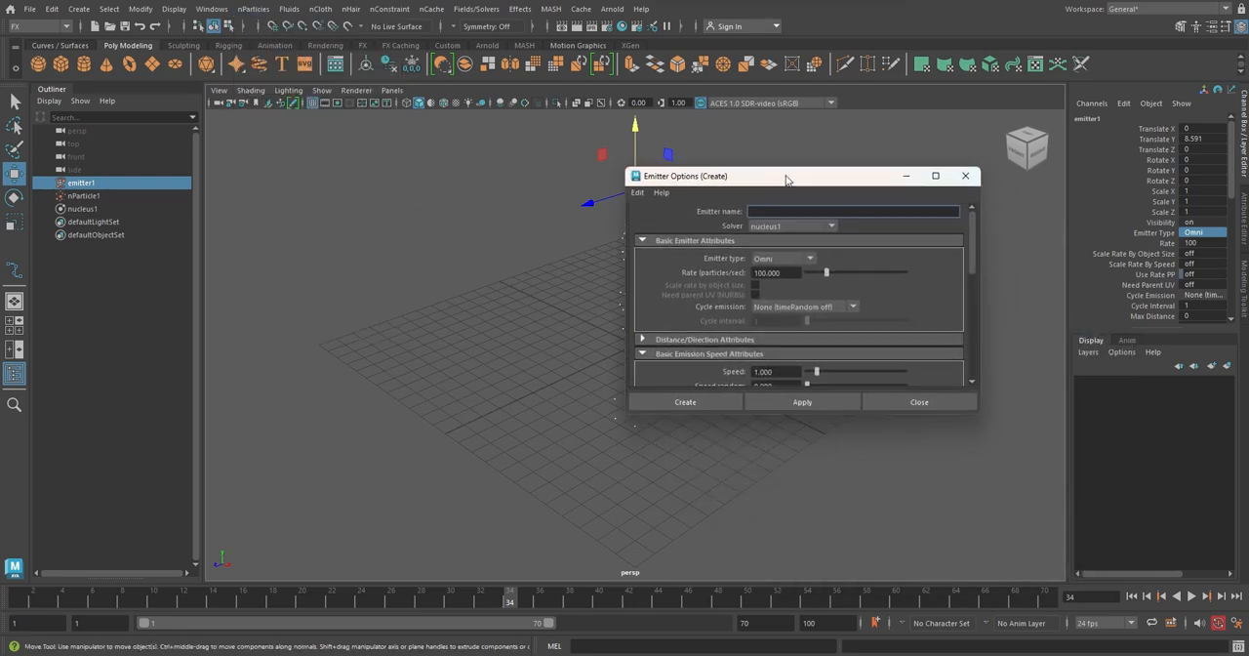
{"action": "left_click", "coordinate": [810, 259]}
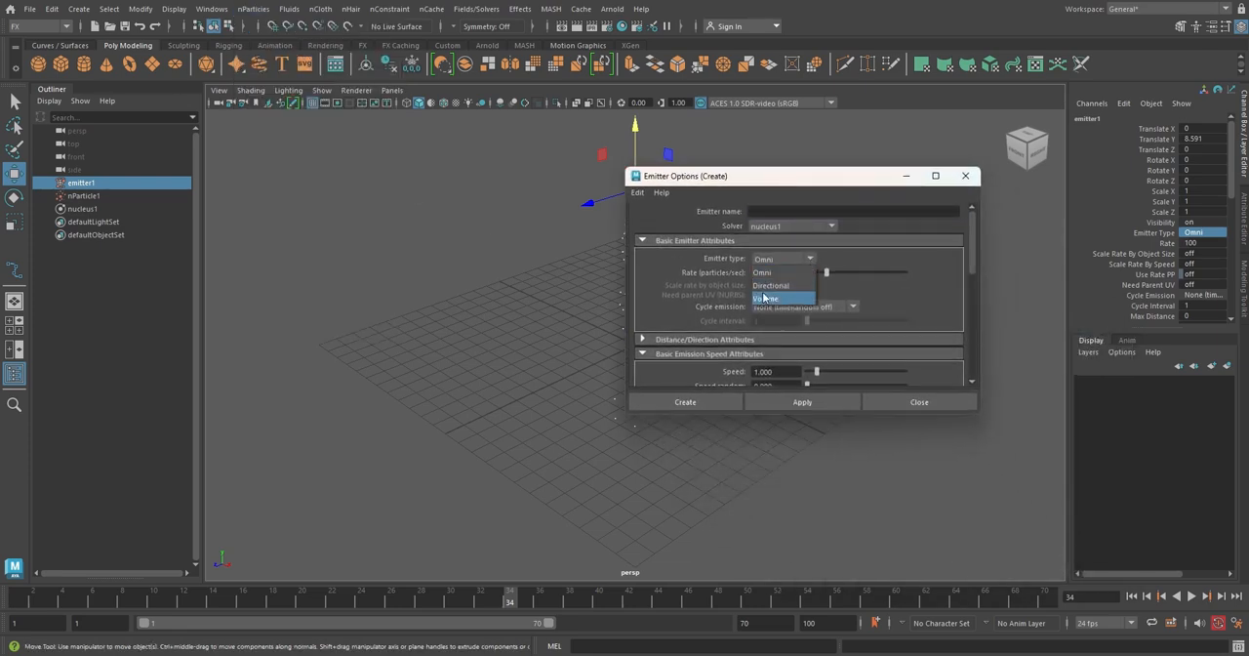
{"action": "left_click", "coordinate": [1222, 234]}
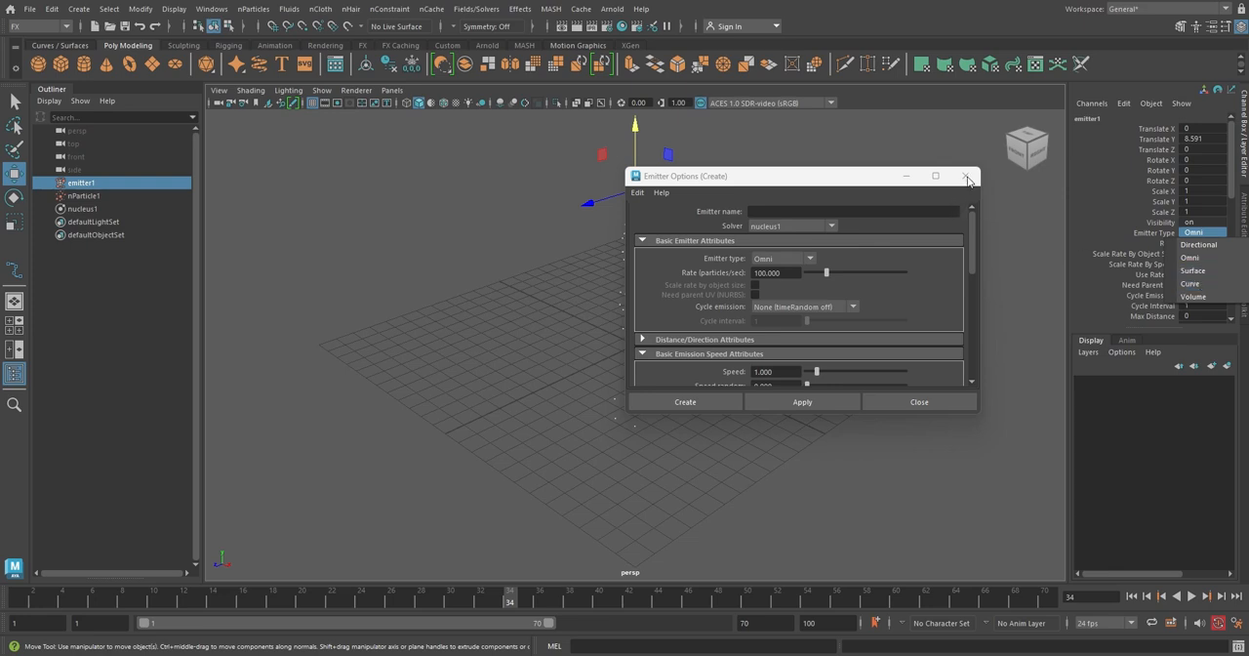
{"action": "left_click", "coordinate": [965, 176]}
{"action": "left_click", "coordinate": [966, 177]}
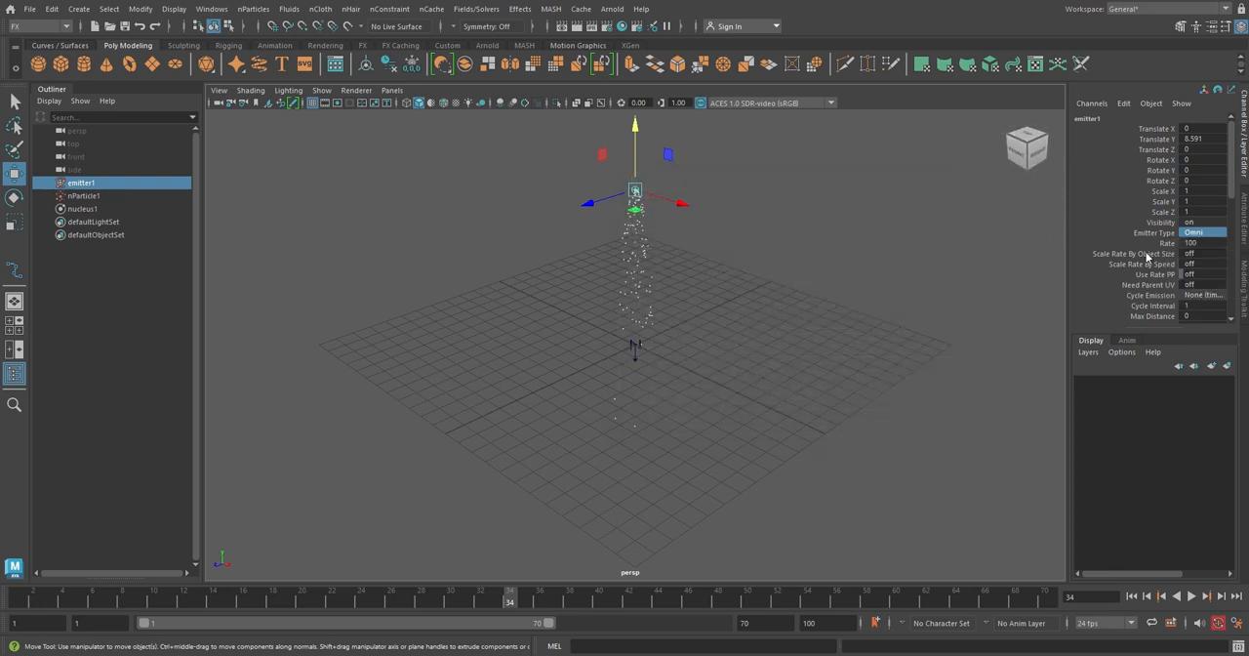
Open the Attribute Editor and inspect the emitter's Emitter Type list.
{"action": "left_click", "coordinate": [1244, 237]}
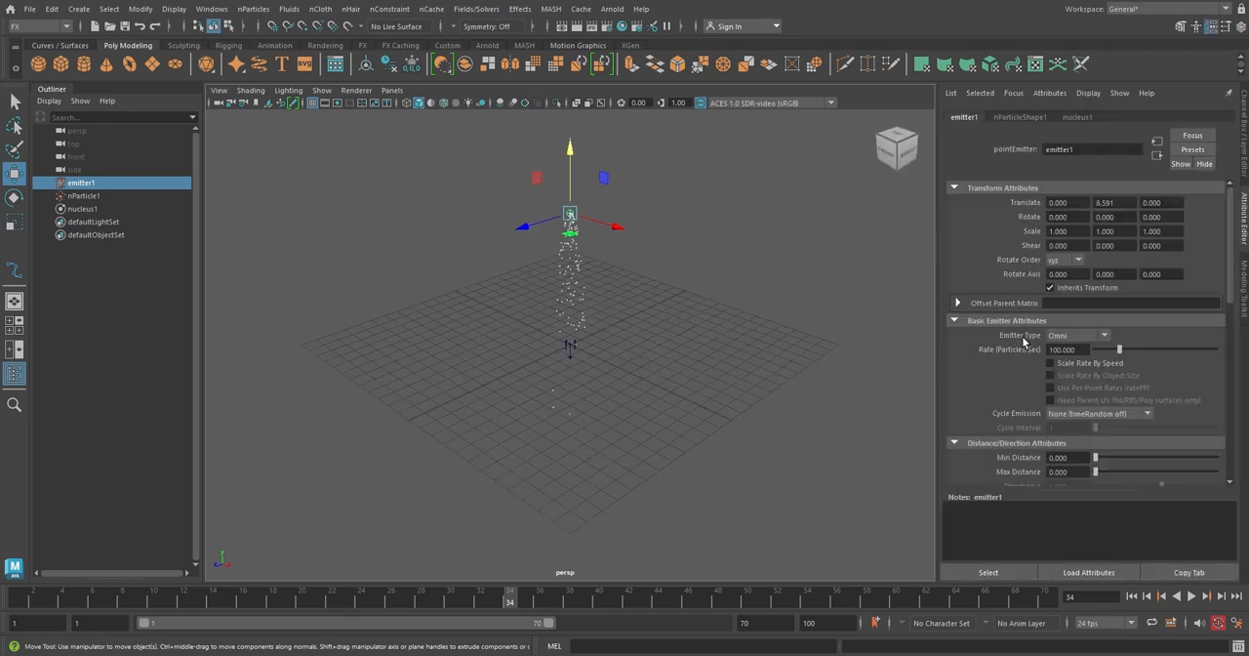
{"action": "left_click", "coordinate": [1105, 336]}
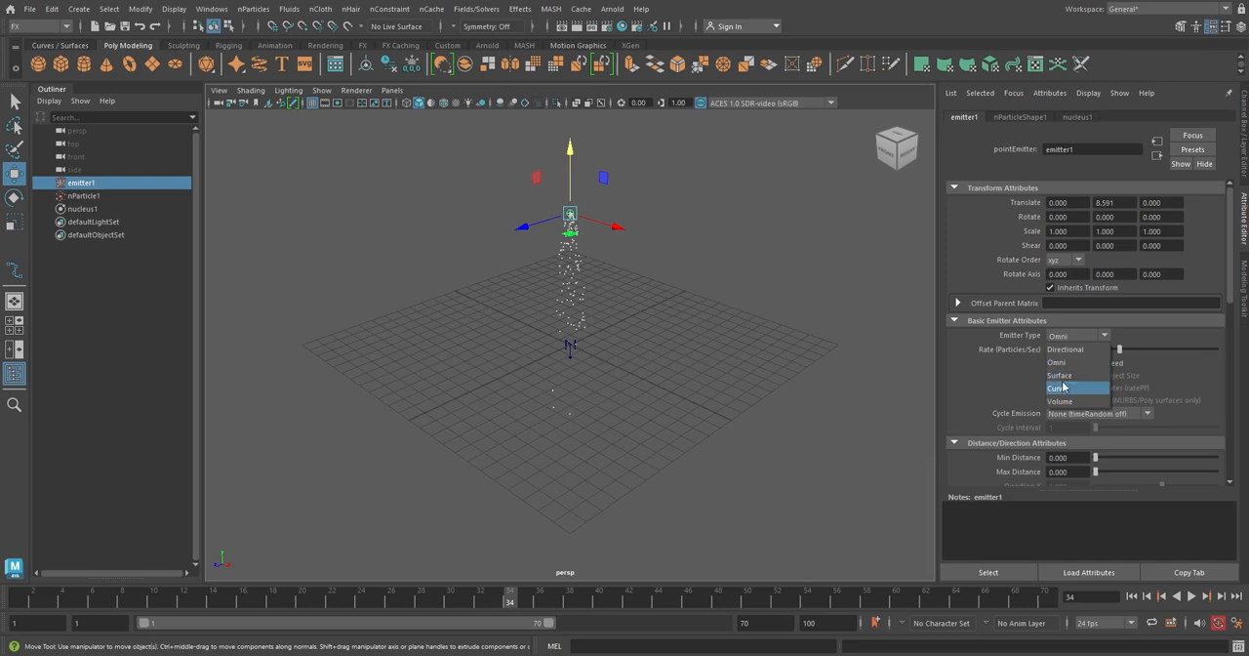
{"action": "left_click", "coordinate": [790, 302]}
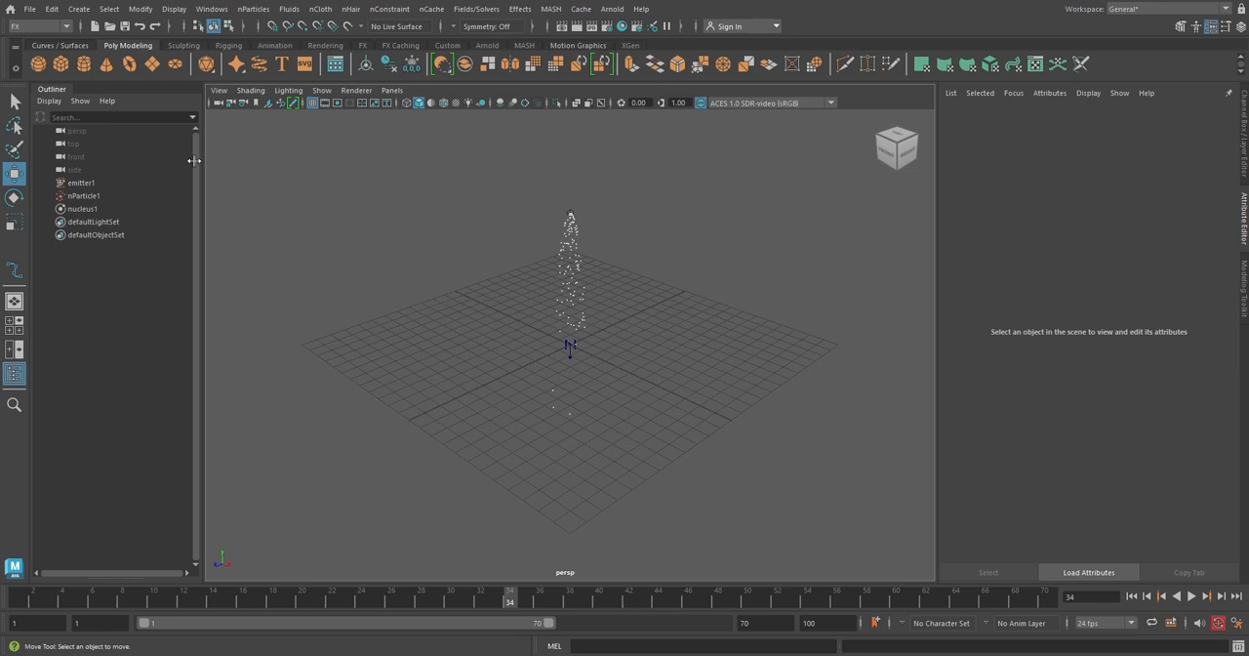
Delete the emitter, nParticle and nucleus objects.
{"action": "left_click", "coordinate": [93, 183]}
{"action": "left_click", "coordinate": [100, 210], "text": "shift"}
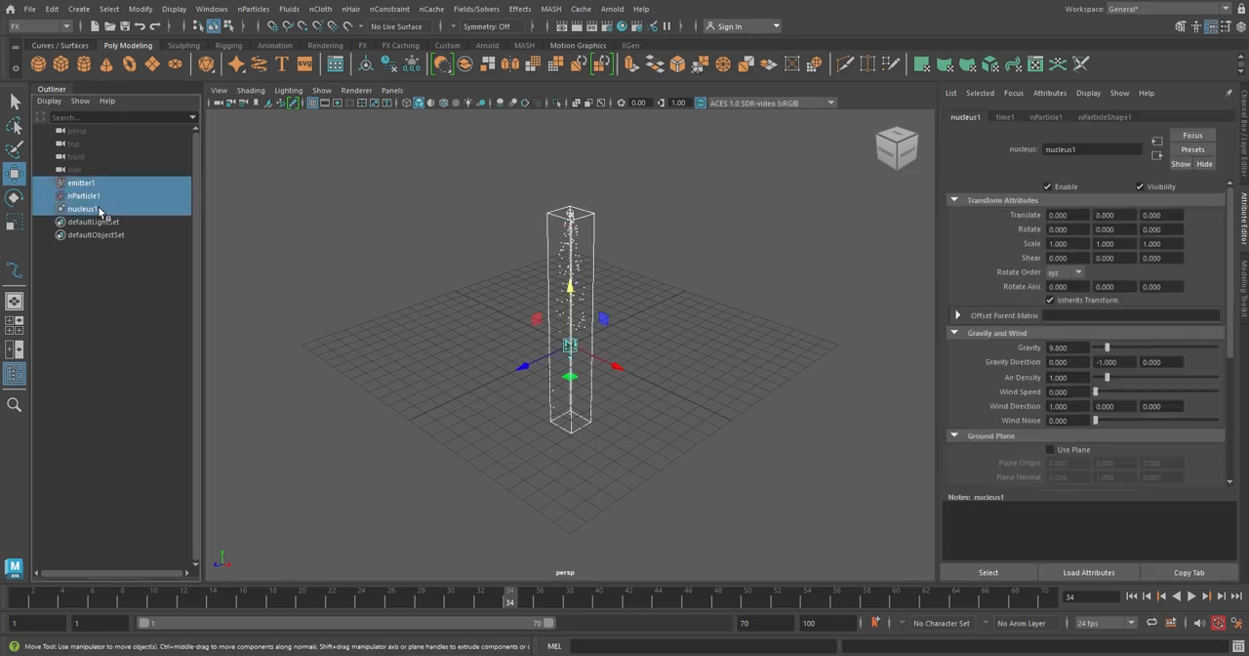
{"action": "key", "text": "Delete"}
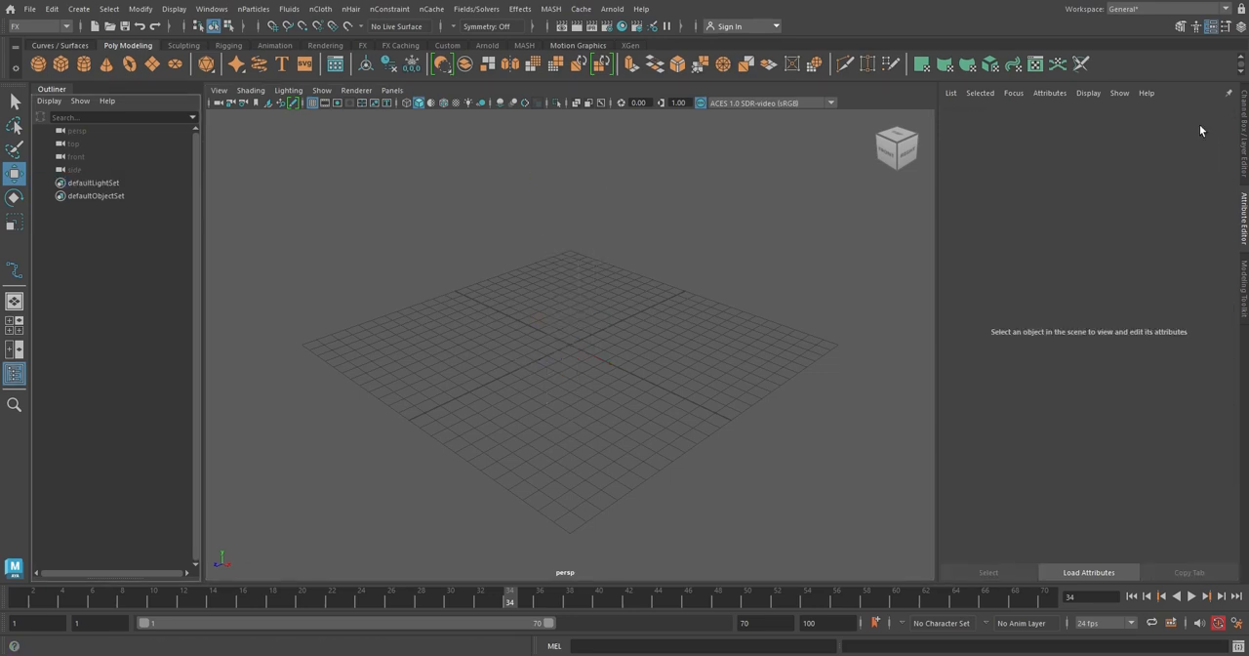
Create a polygon sphere and move it up to about 9.7 units high.
{"action": "left_click", "coordinate": [1244, 118]}
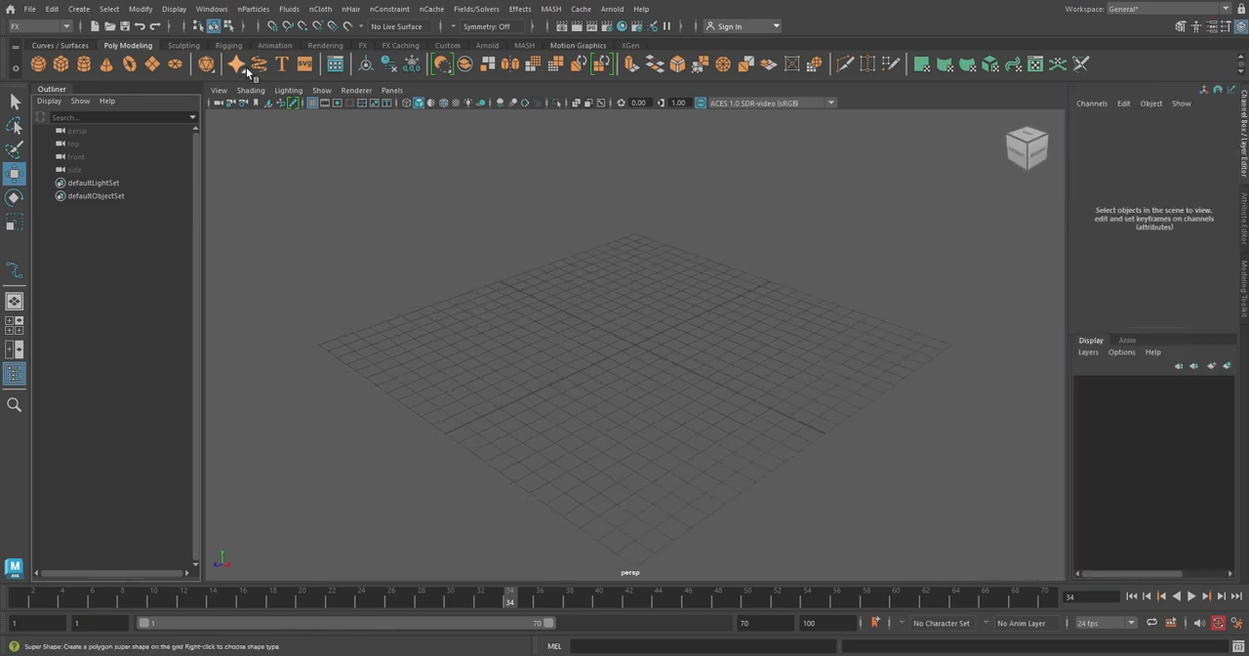
{"action": "left_click", "coordinate": [39, 65]}
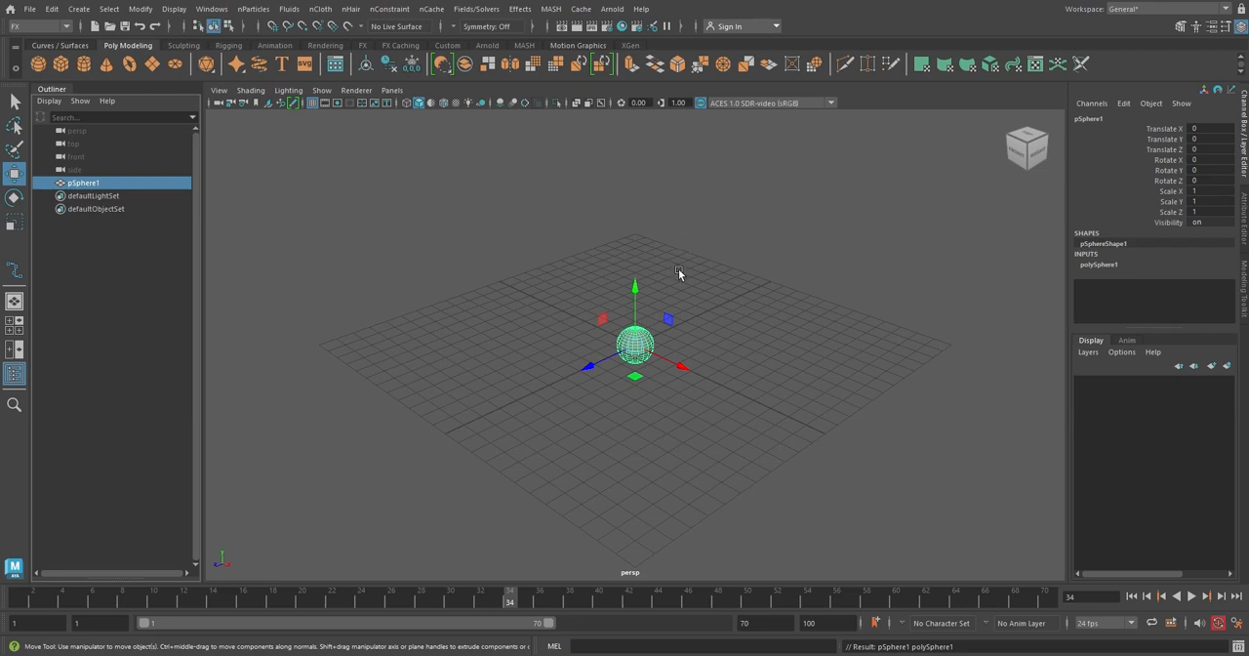
{"action": "left_click_drag", "start_coordinate": [638, 288], "coordinate": [647, 99]}
{"action": "middle_click_drag", "start_coordinate": [683, 215], "coordinate": [686, 306], "text": "alt"}
{"action": "mouse_move", "coordinate": [686, 306]}
{"action": "left_mouse_down", "text": "alt"}
{"action": "mouse_move", "coordinate": [688, 329]}
{"action": "mouse_move", "coordinate": [677, 309]}
{"action": "left_mouse_up", "text": "alt"}
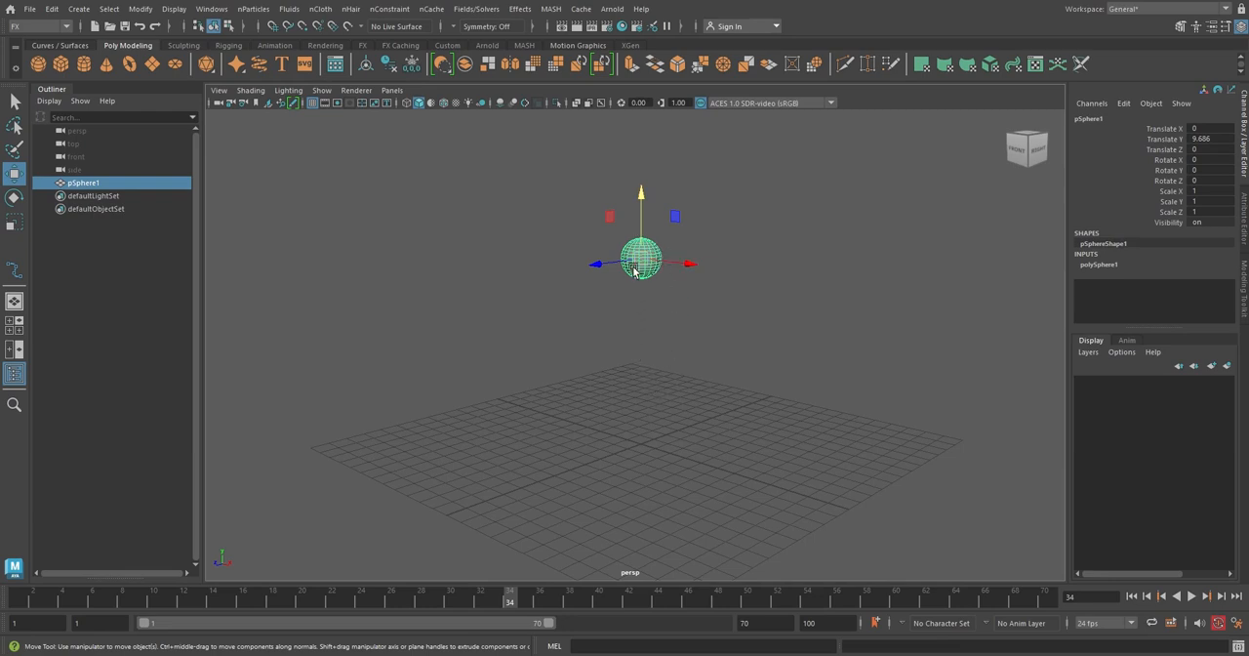
Emit nParticles from the sphere with emitter type Surface and a rate of 400 particles per second.
{"action": "left_click", "coordinate": [264, 12]}
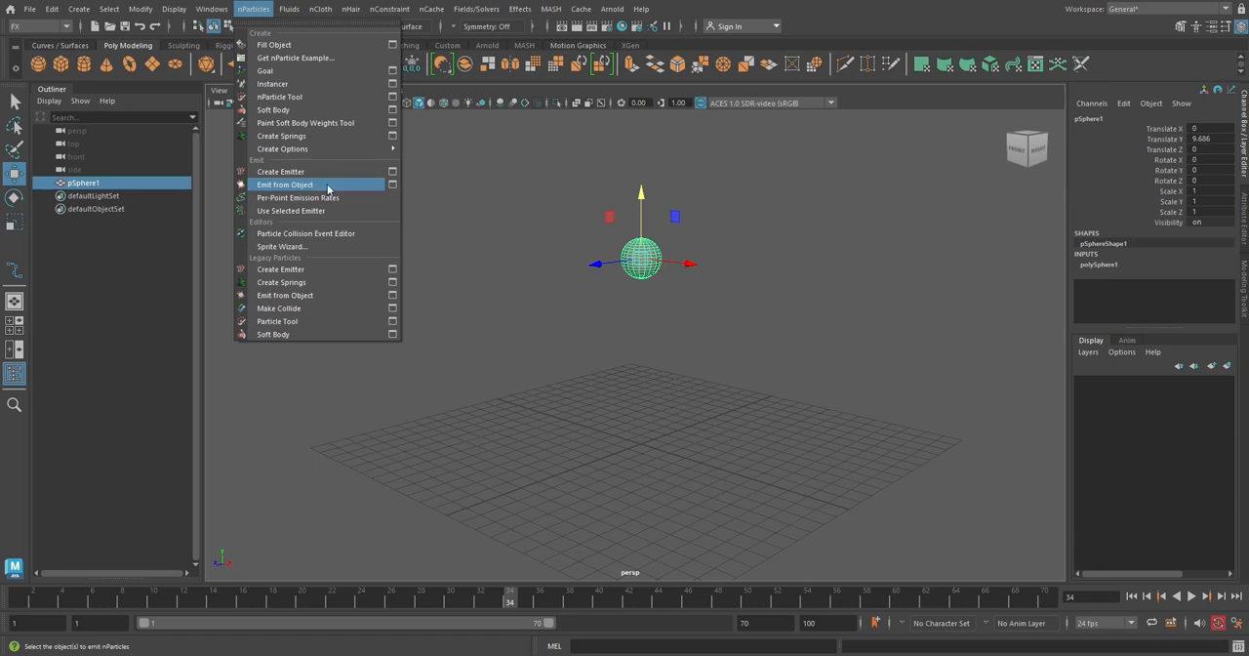
{"action": "left_click", "coordinate": [393, 185]}
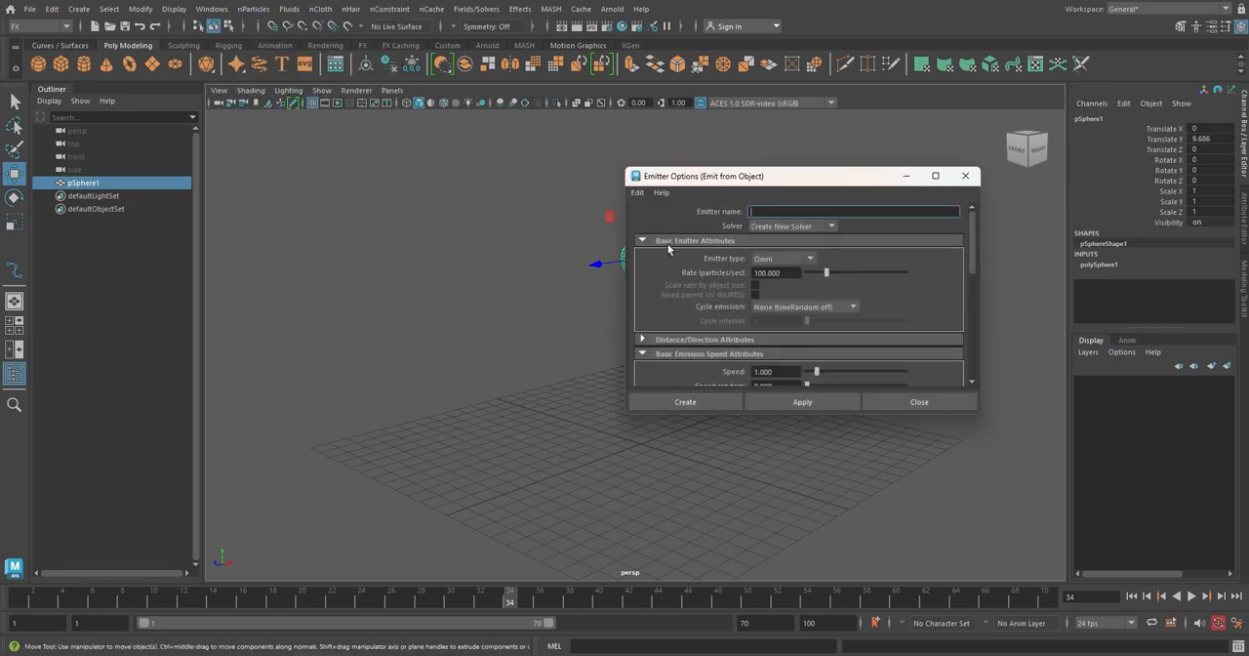
{"action": "left_click_drag", "start_coordinate": [696, 178], "coordinate": [826, 176]}
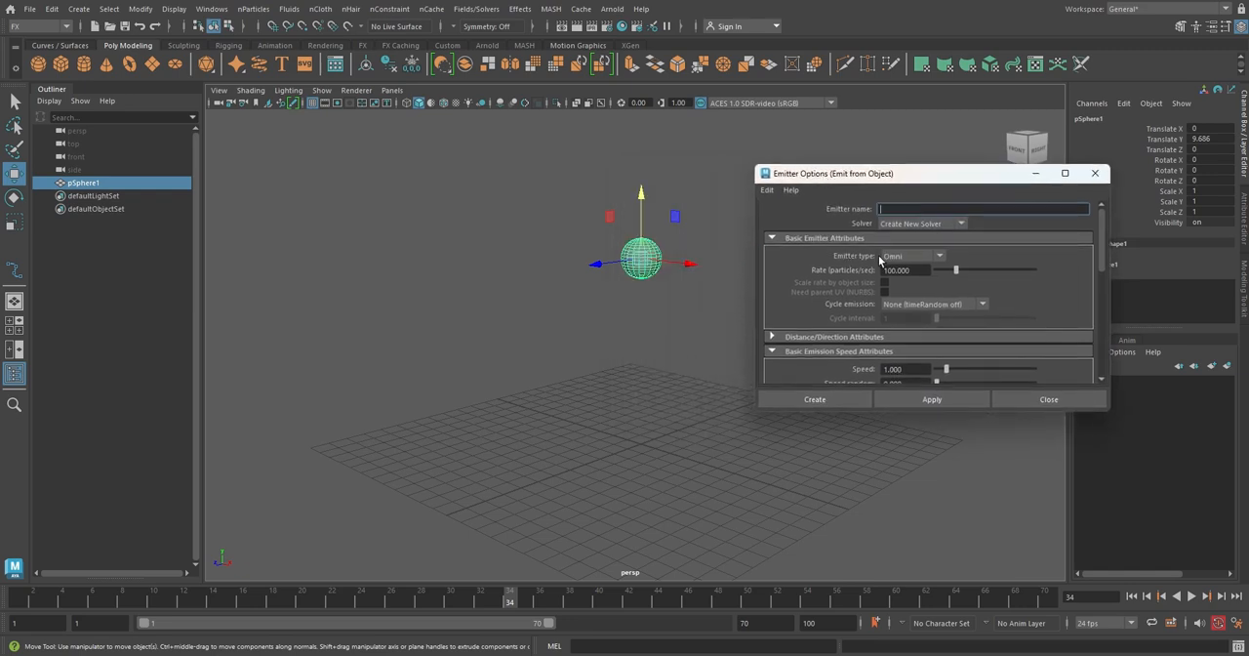
{"action": "left_click", "coordinate": [941, 258]}
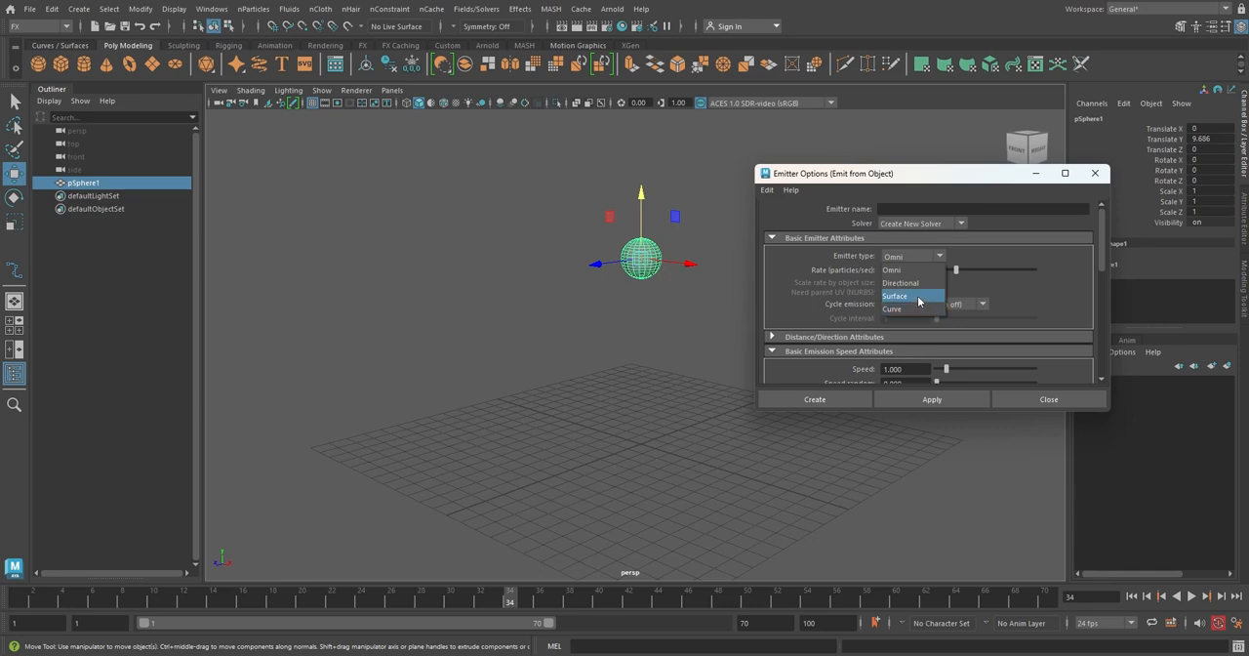
{"action": "left_click", "coordinate": [917, 297]}
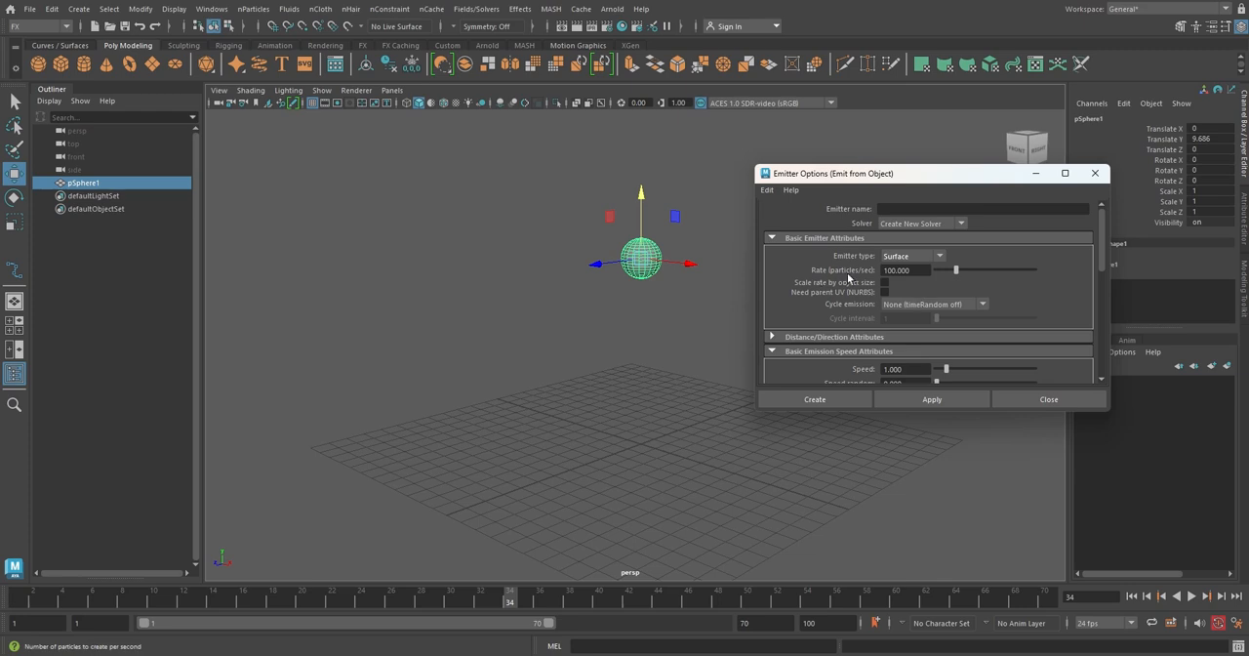
{"action": "left_click", "coordinate": [886, 270]}
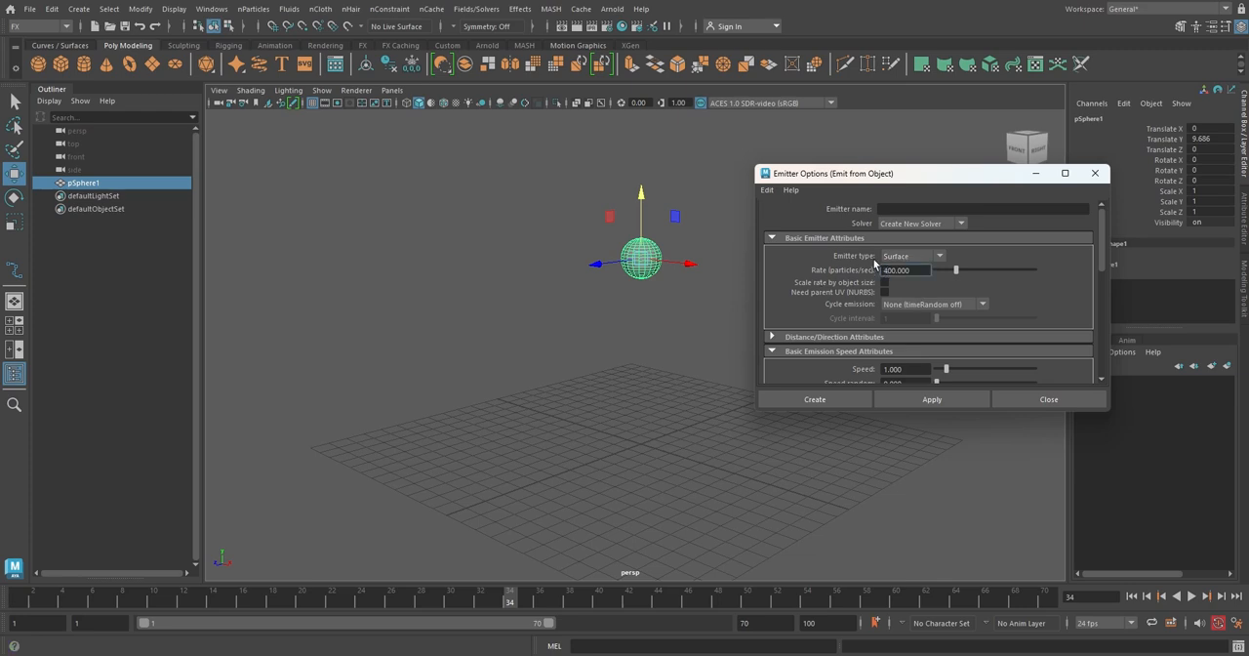
{"action": "type", "text": "4"}
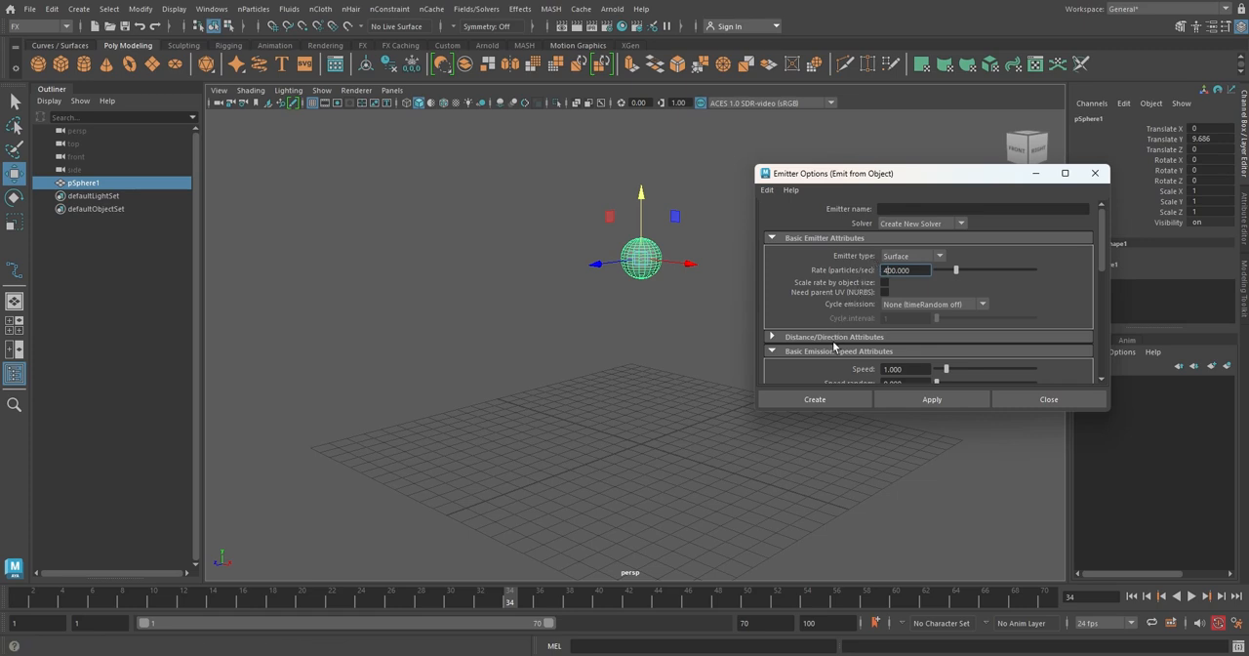
{"action": "left_click", "coordinate": [824, 399]}
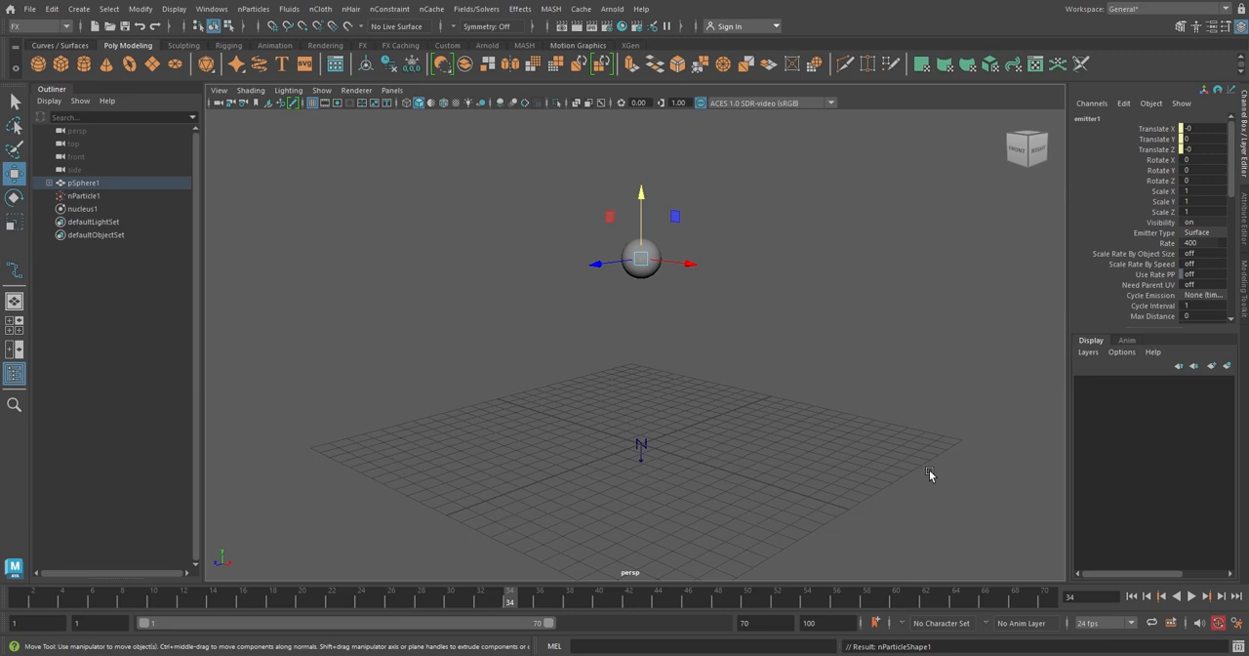
Change the viewport shading and play the simulation to watch particles emit from the sphere.
{"action": "key", "text": "alt+5"}
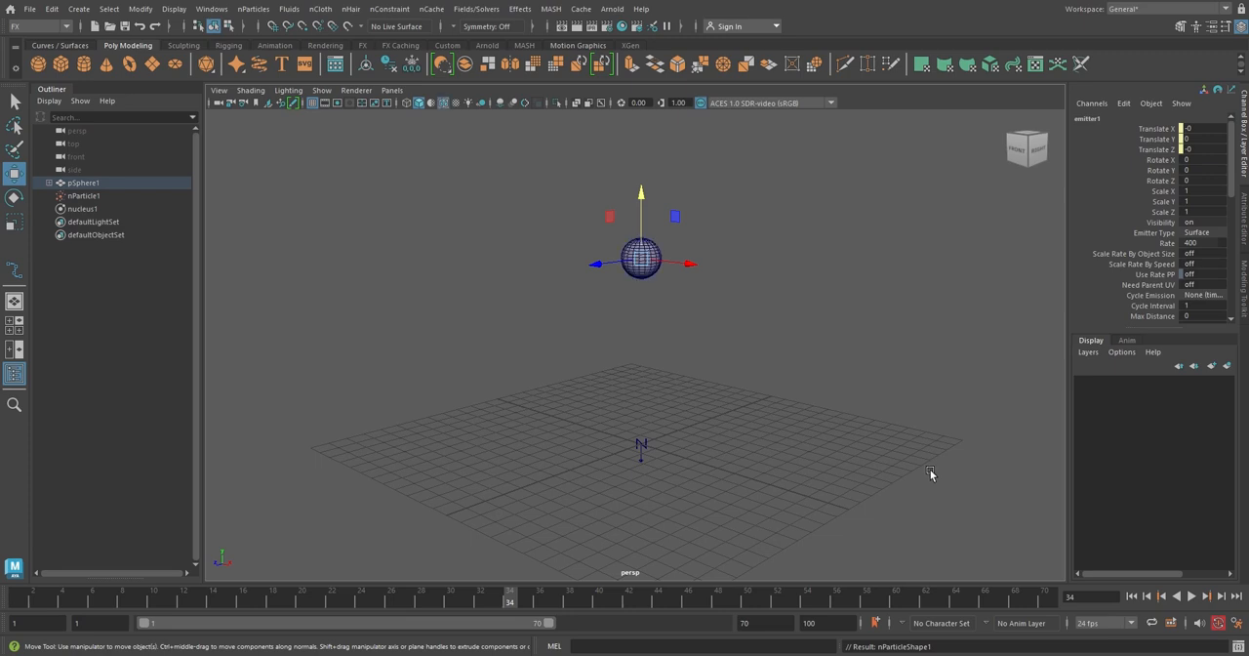
{"action": "left_click", "coordinate": [1192, 596]}
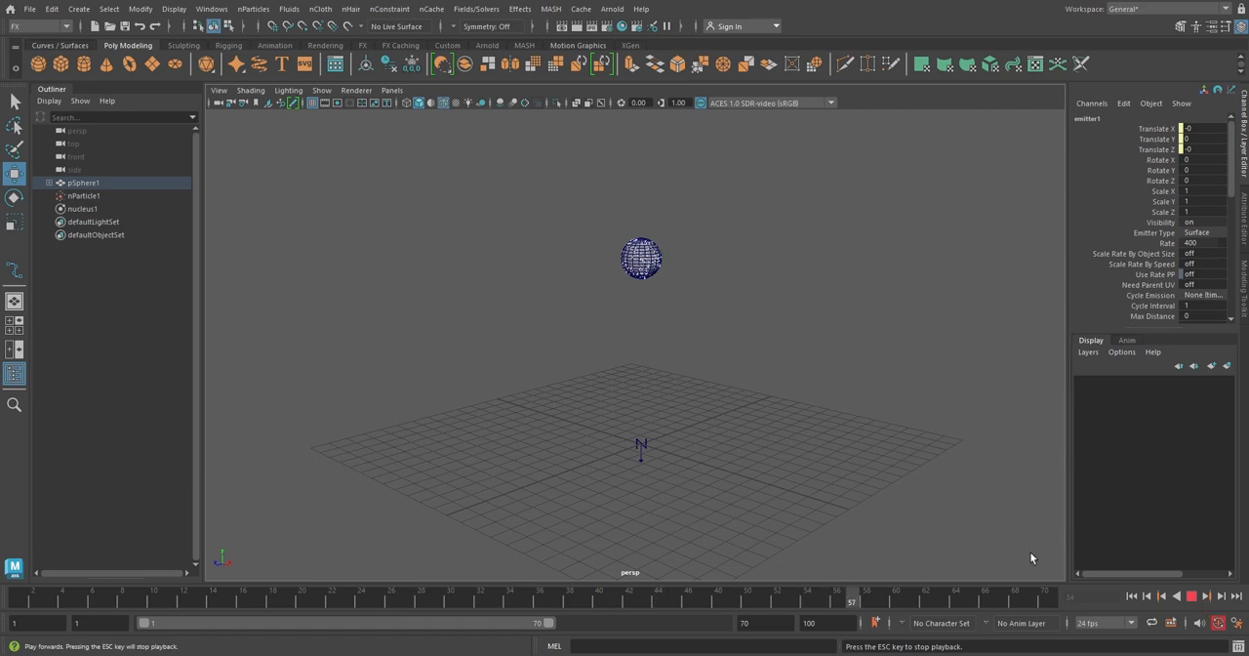
{"action": "scroll", "coordinate": [642, 241], "scroll_direction": "up", "scroll_amount": 2}
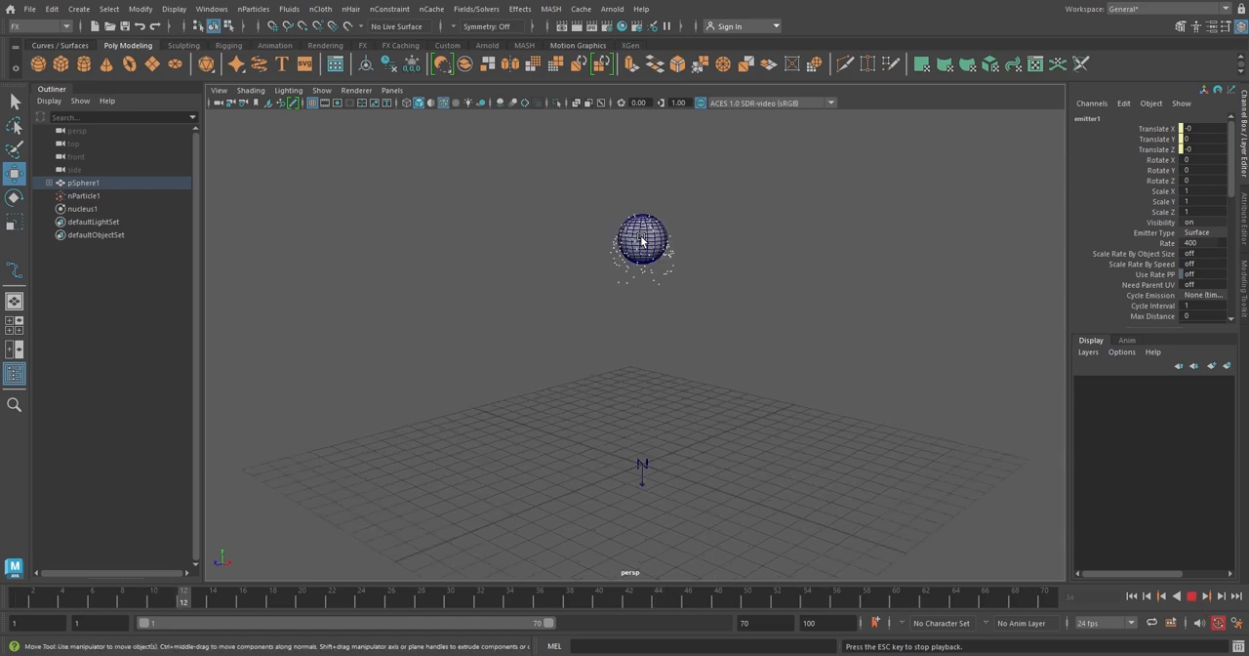
Stop playback and delete the sphere, nParticle and nucleus objects.
{"action": "left_click", "coordinate": [1190, 595]}
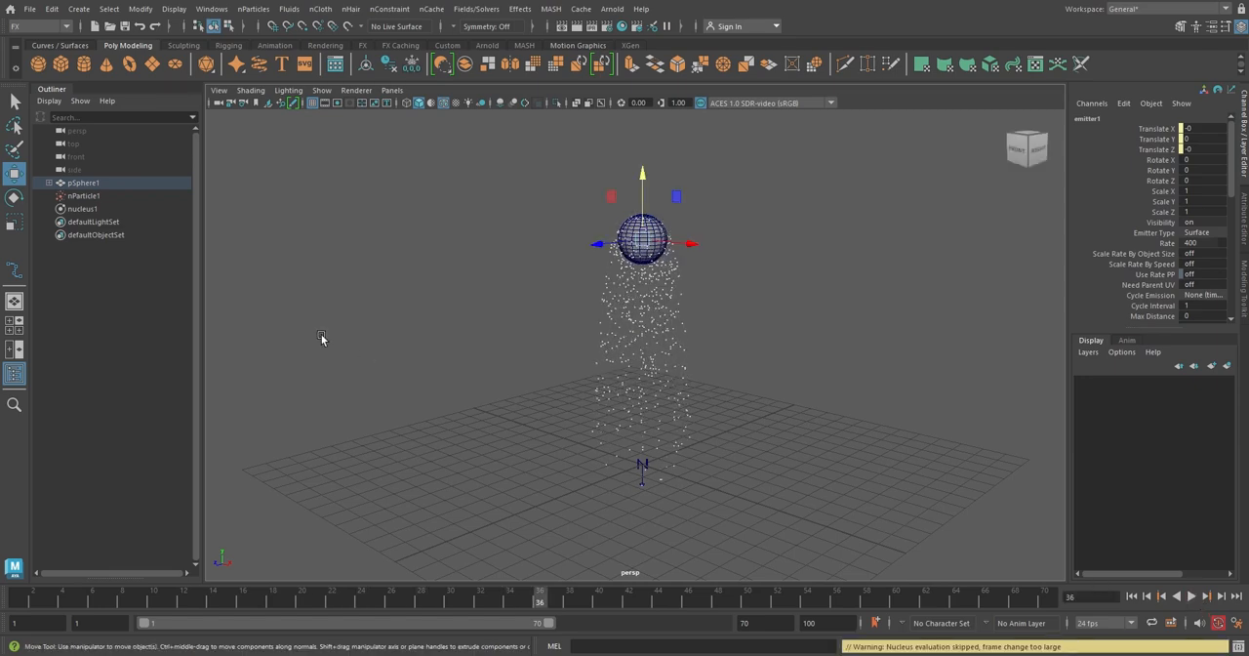
{"action": "left_click", "coordinate": [95, 209]}
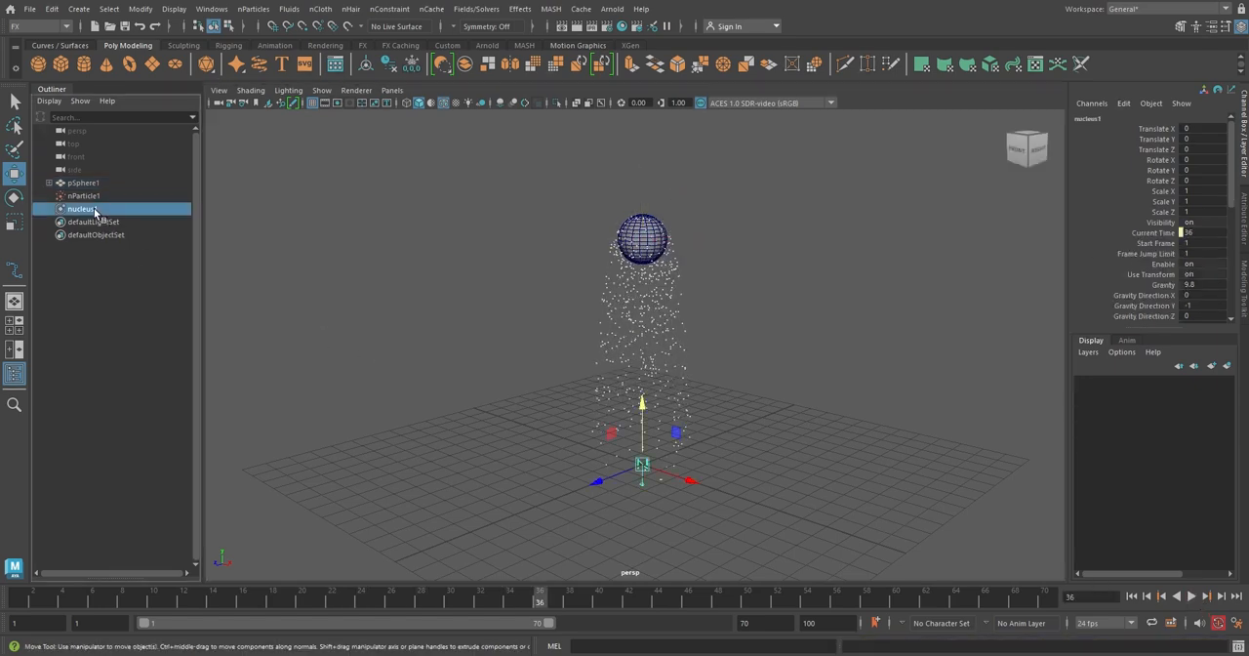
{"action": "left_click", "coordinate": [104, 186], "text": "shift"}
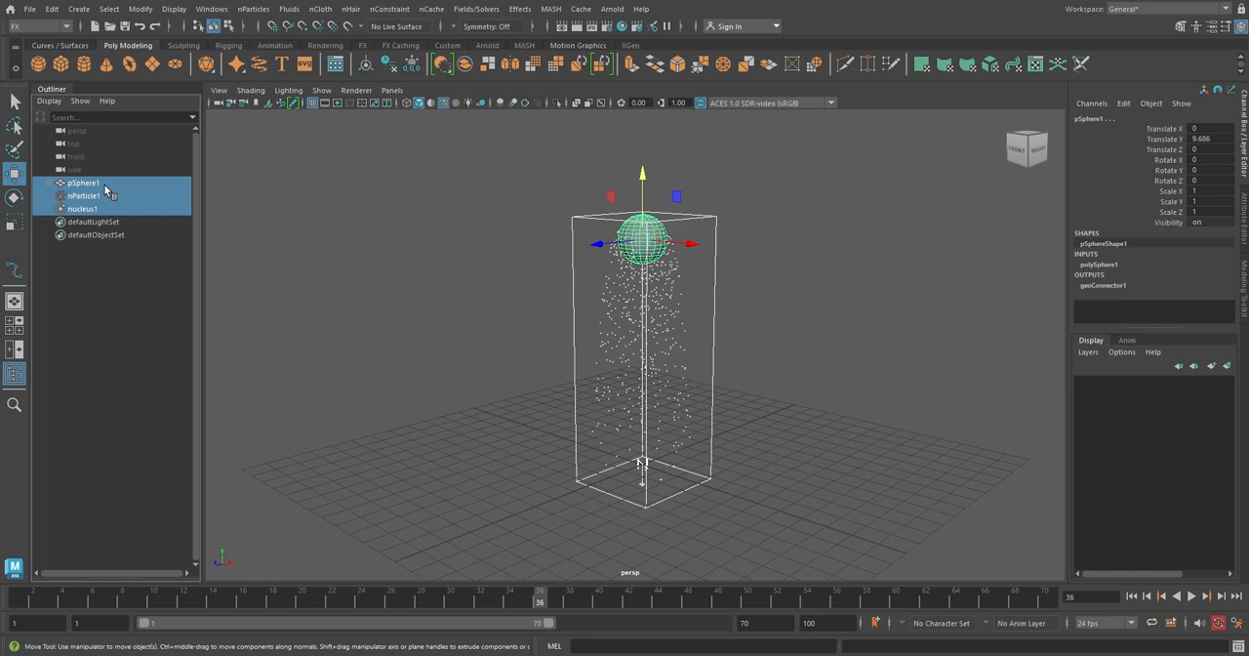
{"action": "key", "text": "Delete"}
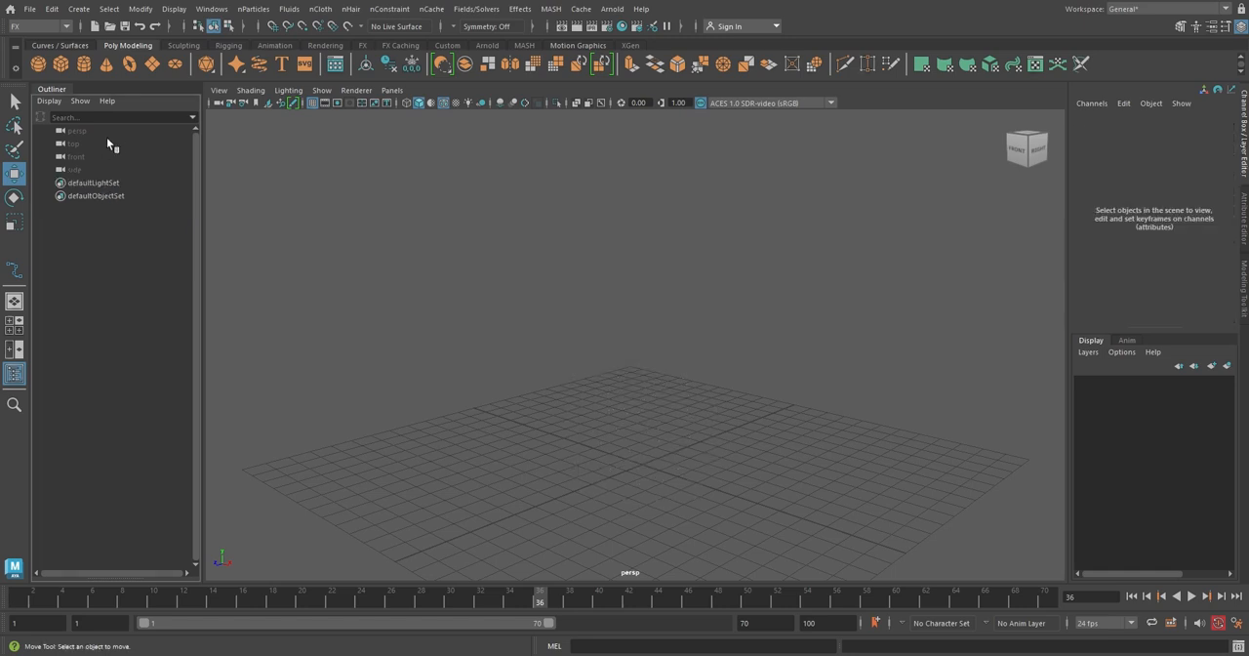
Create a polygon cylinder and move it up to about 8.5 units high.
{"action": "left_click", "coordinate": [85, 68]}
{"action": "left_click_drag", "start_coordinate": [646, 400], "coordinate": [644, 234]}
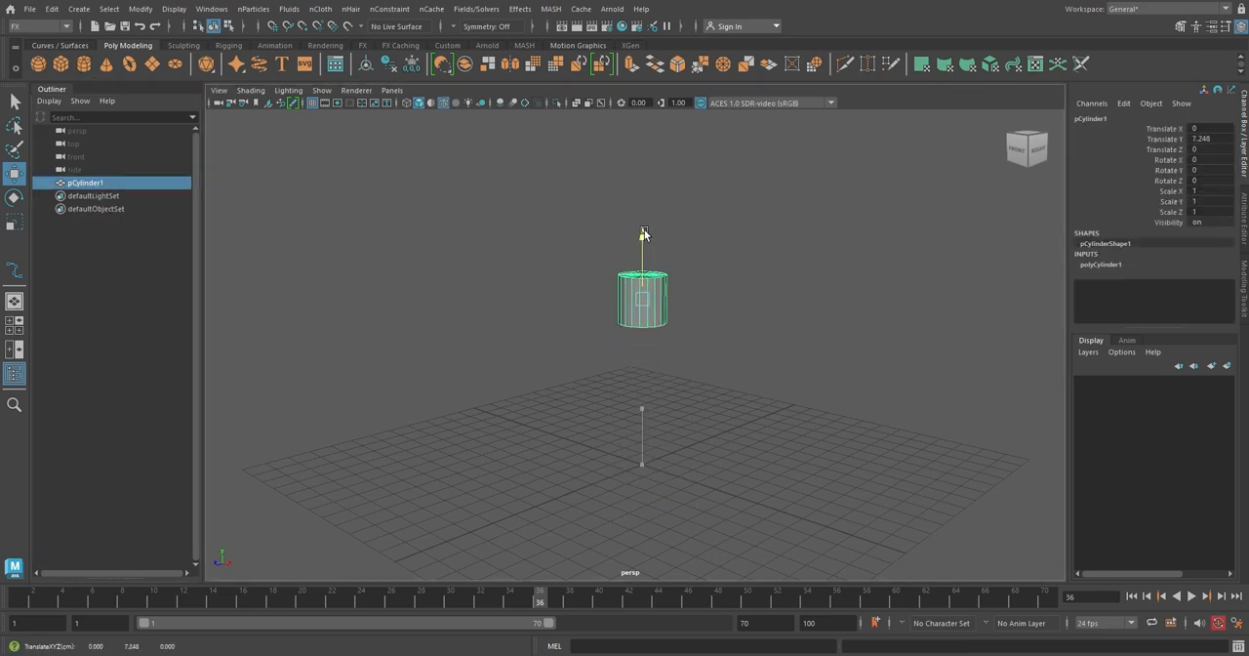
Set the cylinder's subdivisions height to 12.
{"action": "left_click", "coordinate": [1103, 264]}
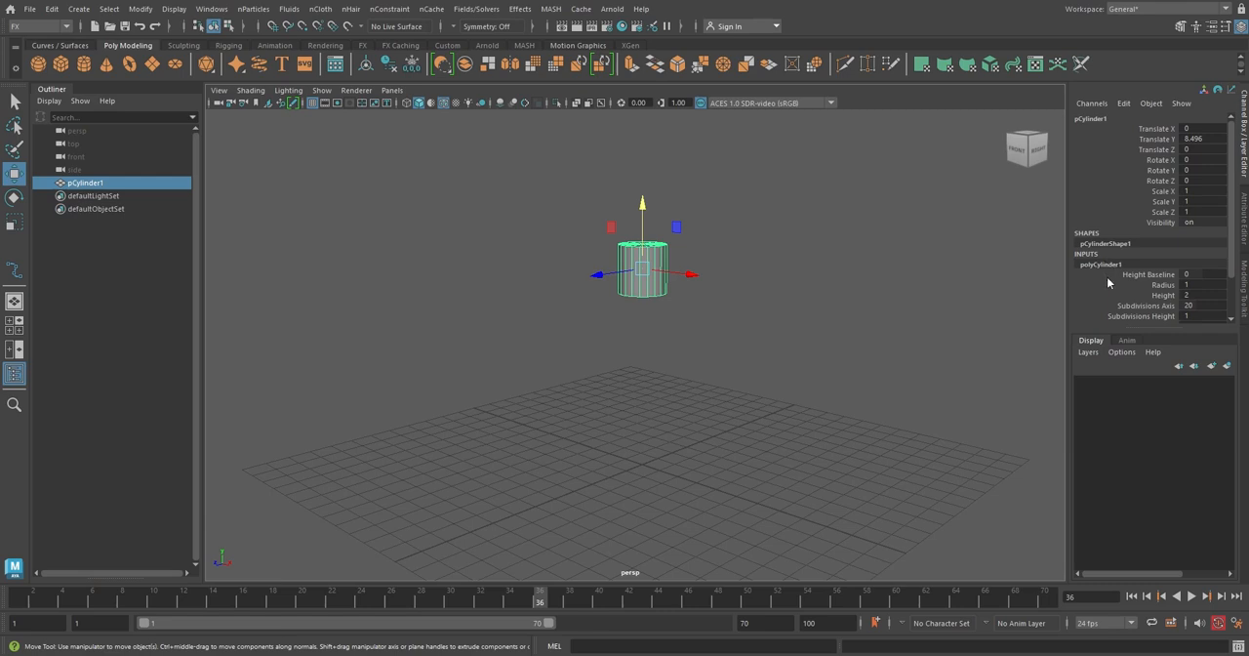
{"action": "left_click", "coordinate": [1126, 316]}
{"action": "middle_click_drag", "start_coordinate": [854, 310], "coordinate": [922, 305]}
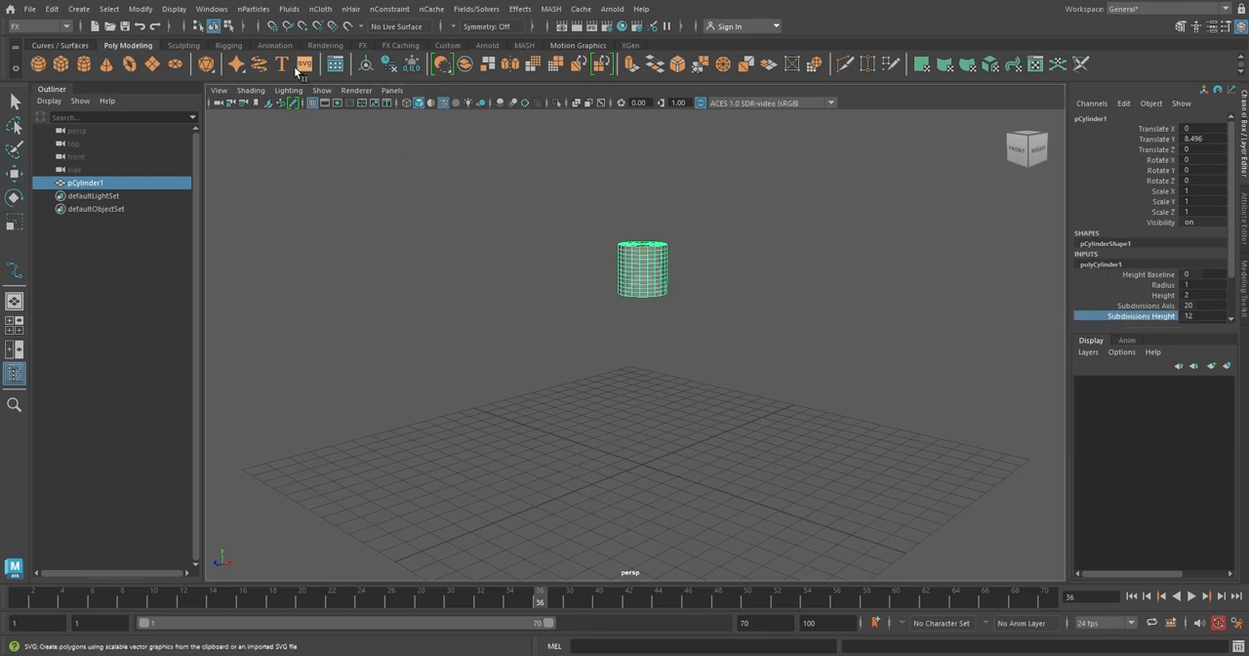
Emit legacy particles from the cylinder with emitter type Surface and a rate of 400 particles per second.
{"action": "left_click", "coordinate": [265, 11]}
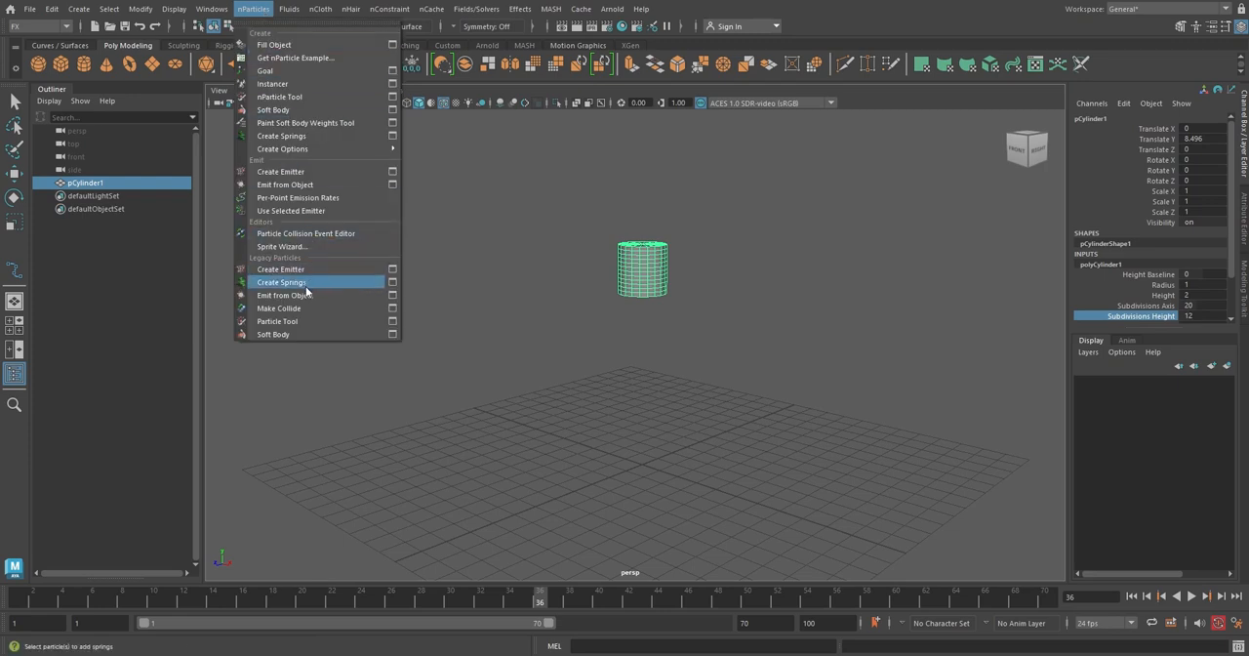
{"action": "left_click", "coordinate": [393, 295]}
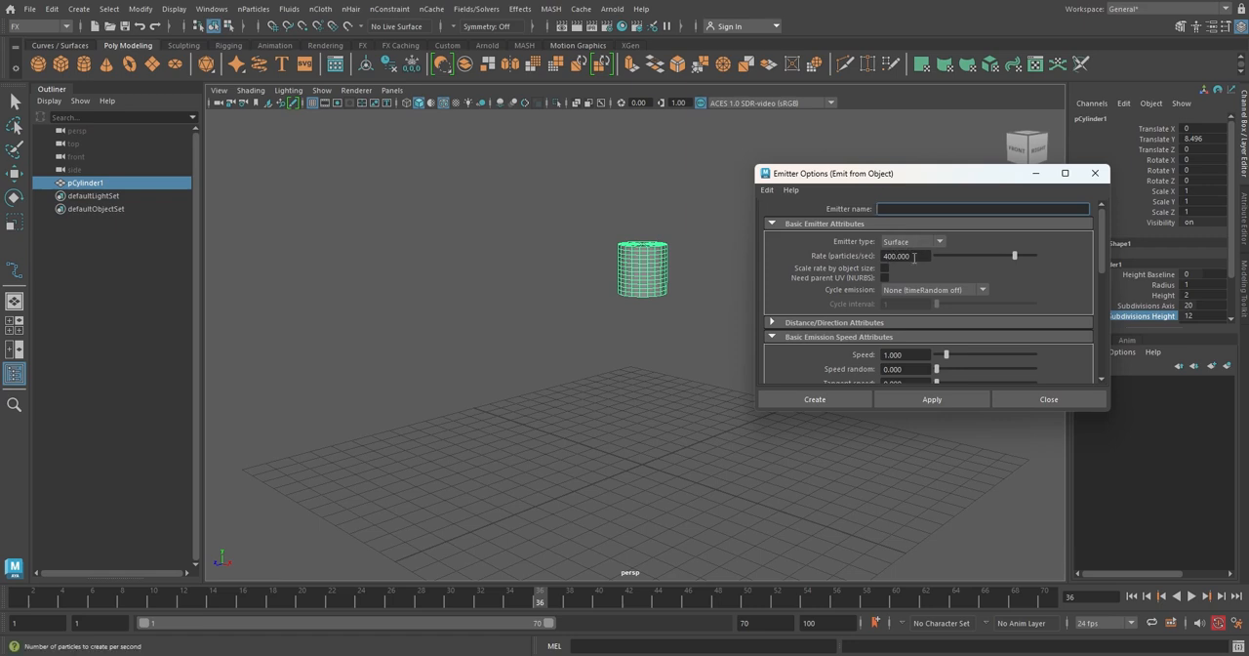
{"action": "left_click", "coordinate": [847, 400]}
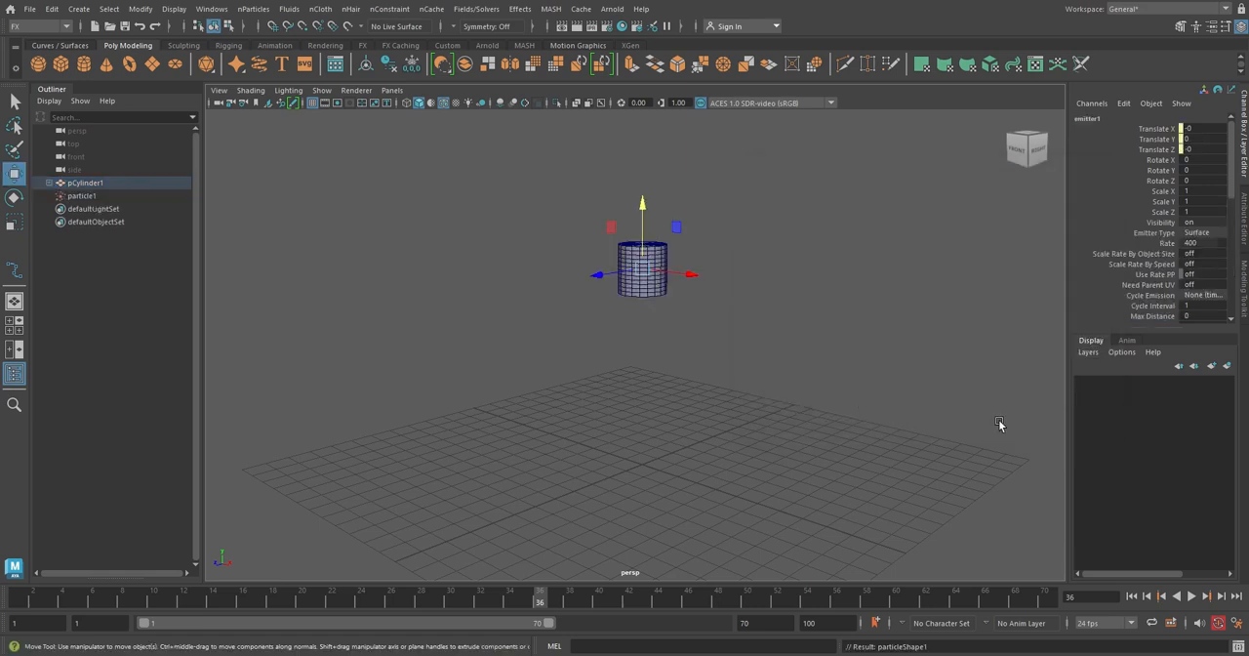
Play the simulation, set the playback end time to 300 frames, and stop playback.
{"action": "left_click", "coordinate": [1190, 596]}
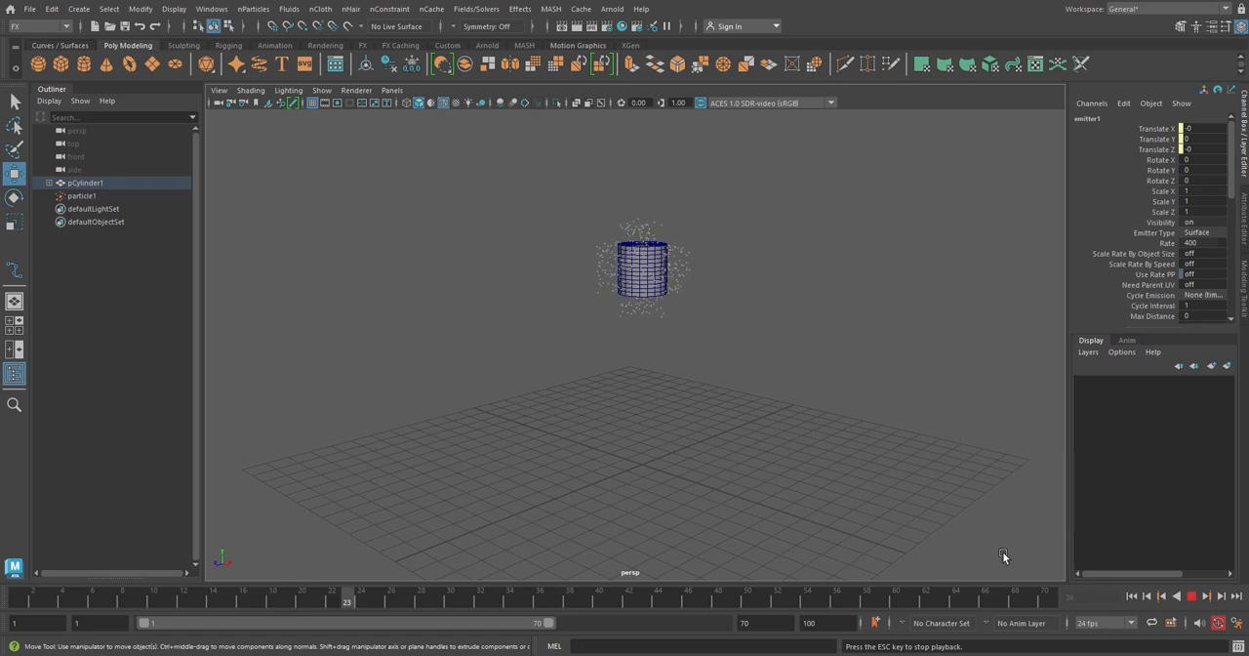
{"action": "double_click", "coordinate": [774, 623]}
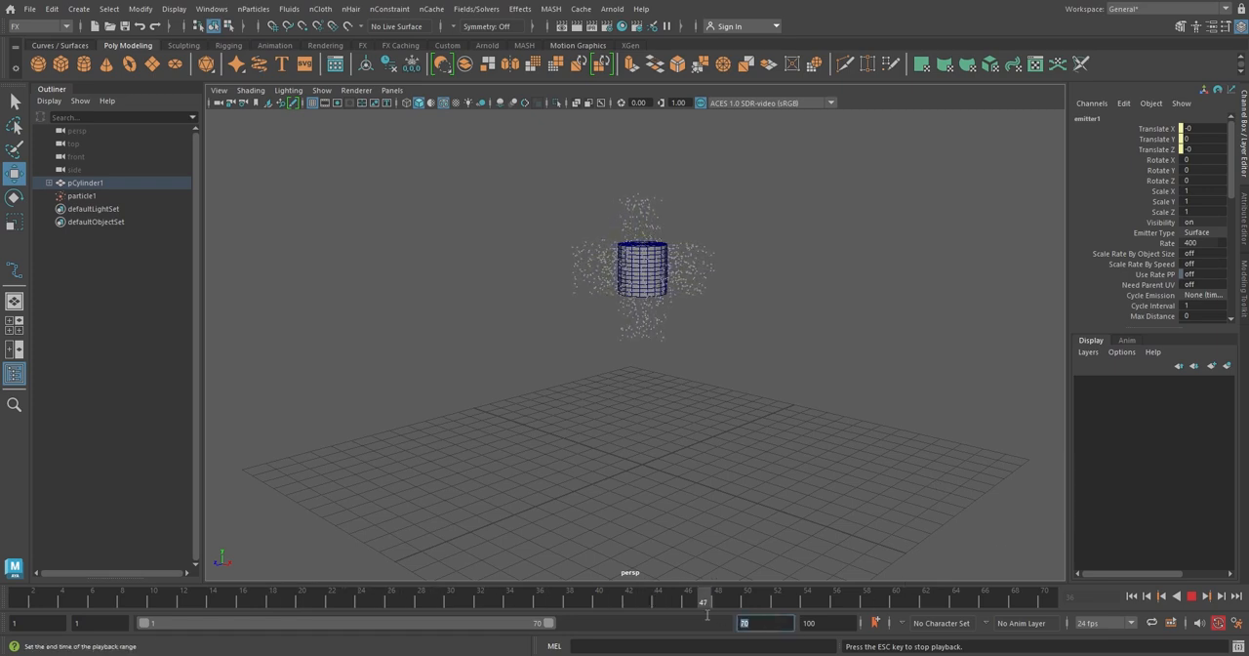
{"action": "type", "text": "3"}
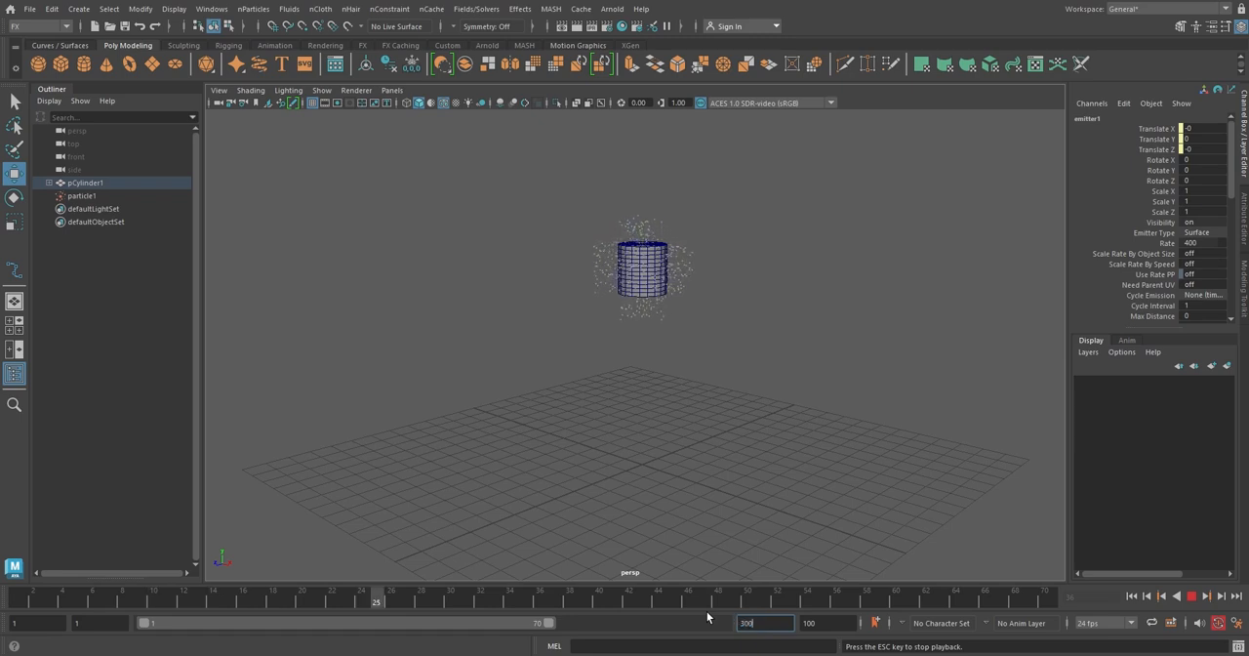
{"action": "type", "text": "00"}
{"action": "key", "text": "Return"}
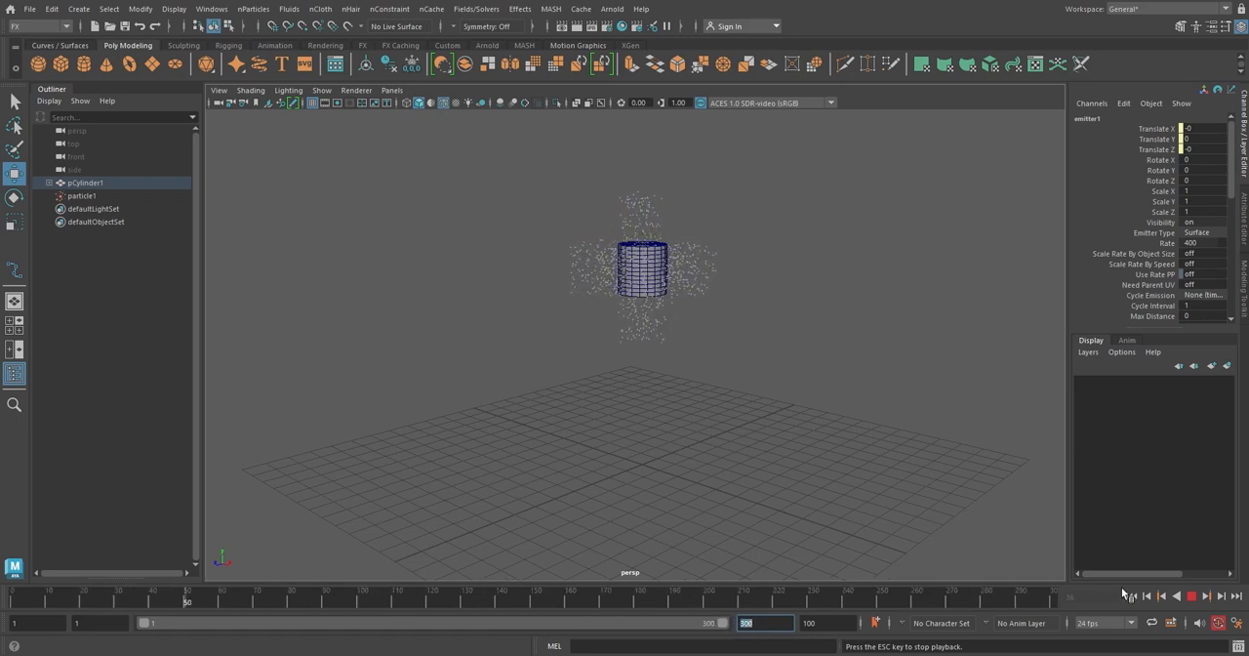
{"action": "key", "text": "Escape"}
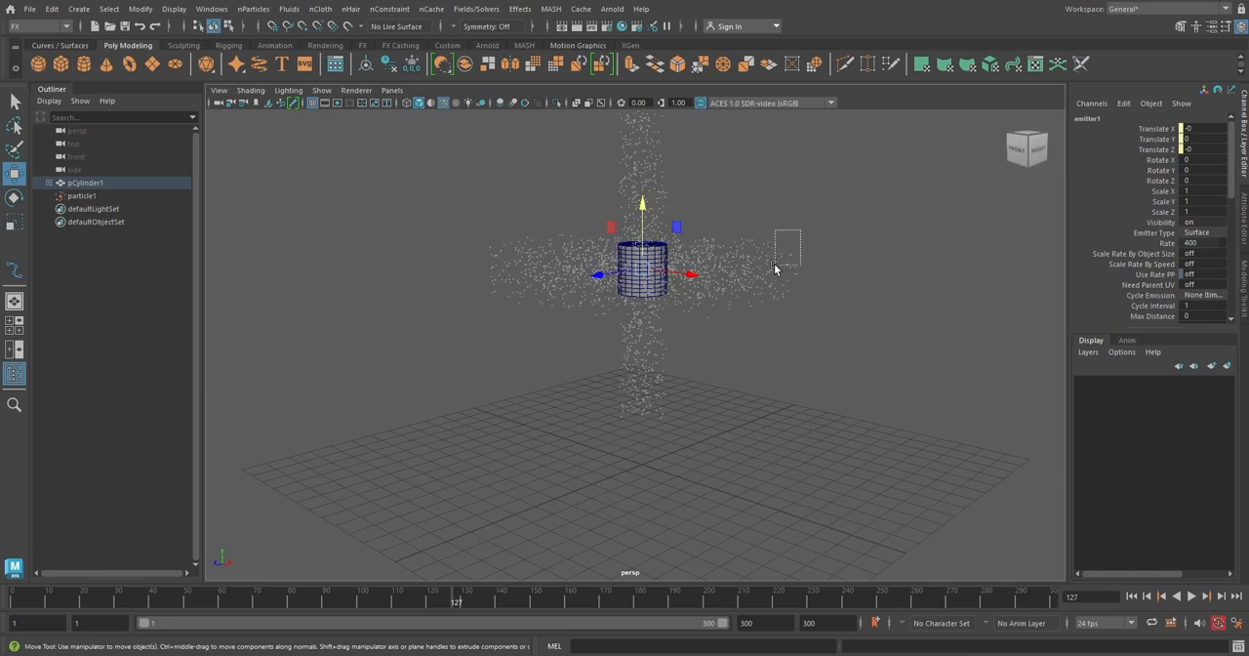
Select the particles and add a Gravity field to them.
{"action": "left_click", "coordinate": [775, 270]}
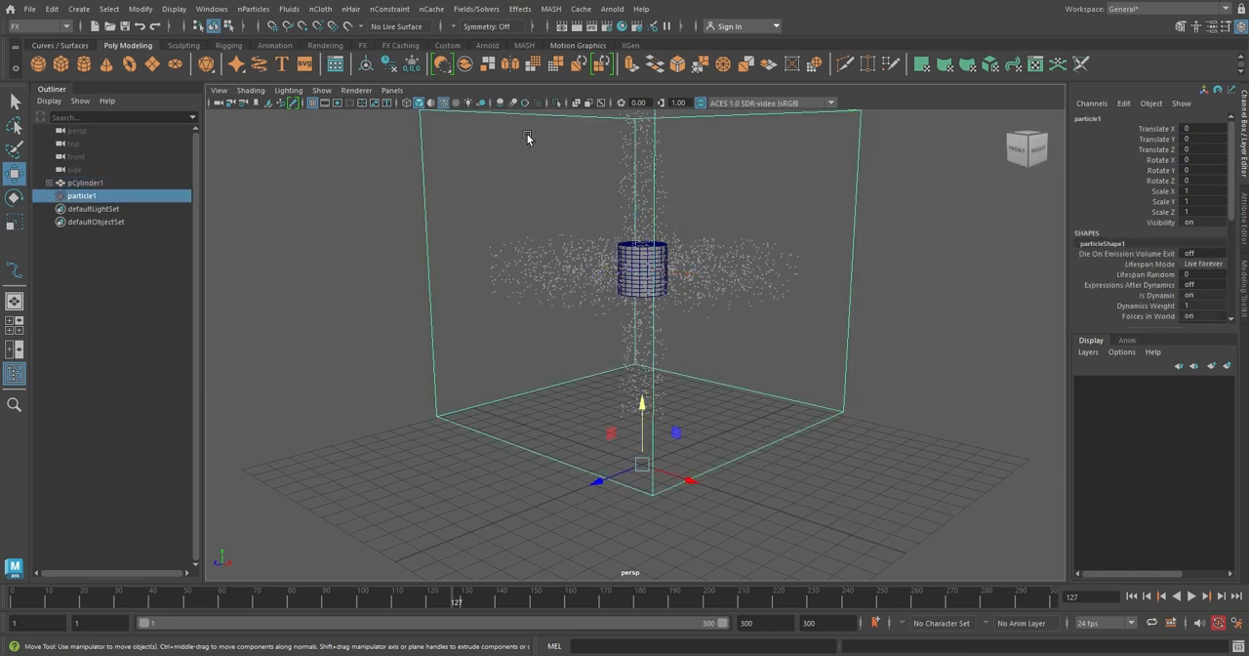
{"action": "left_click", "coordinate": [487, 12]}
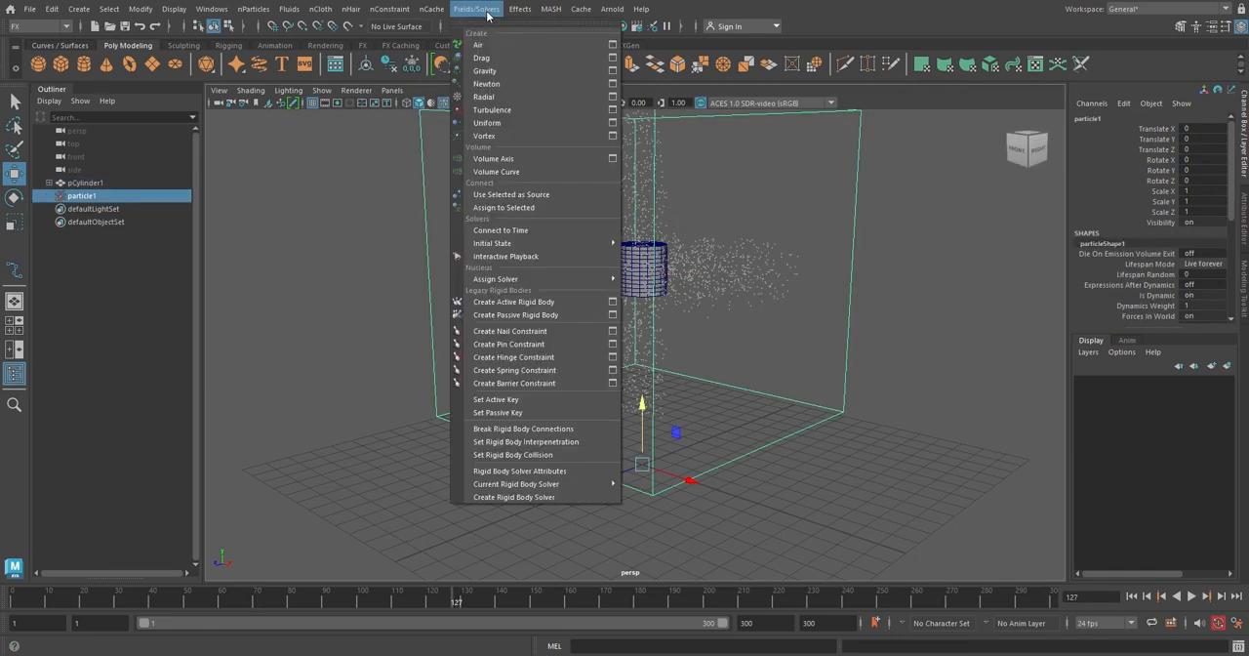
{"action": "left_click", "coordinate": [512, 72]}
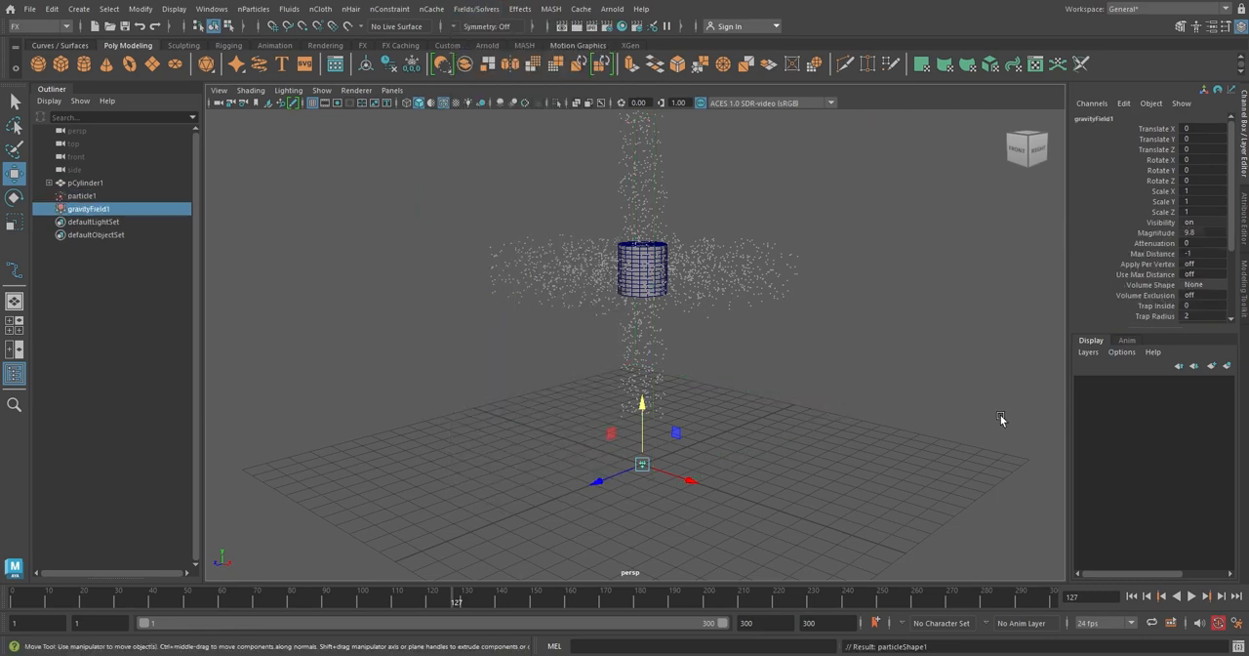
Rewind and play the simulation to watch the particles fall under gravity, then rewind again.
{"action": "left_click", "coordinate": [1131, 595]}
{"action": "left_click", "coordinate": [1191, 595]}
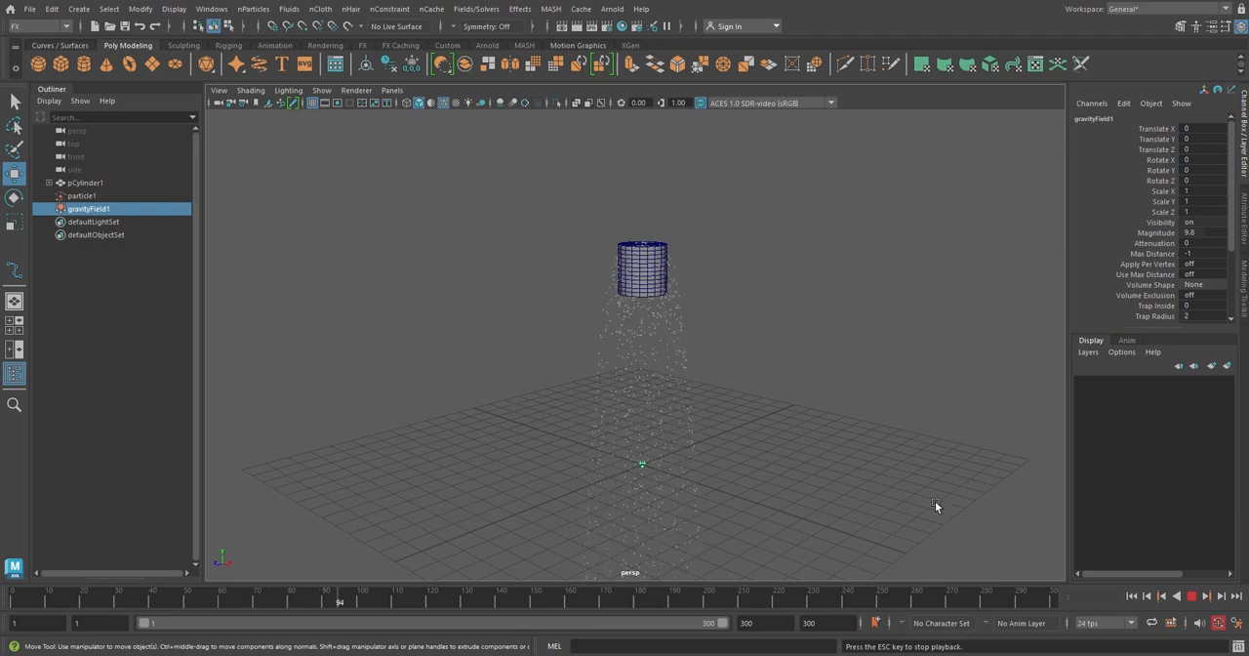
{"action": "left_click", "coordinate": [1192, 597]}
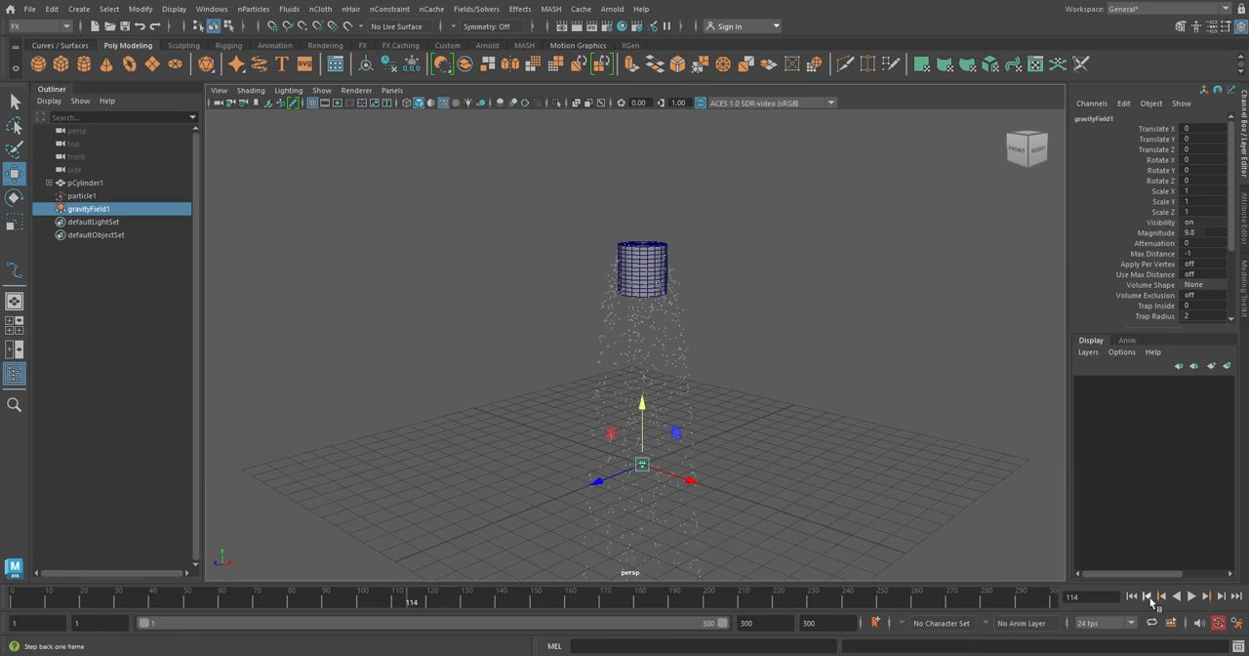
{"action": "left_click", "coordinate": [1130, 595]}
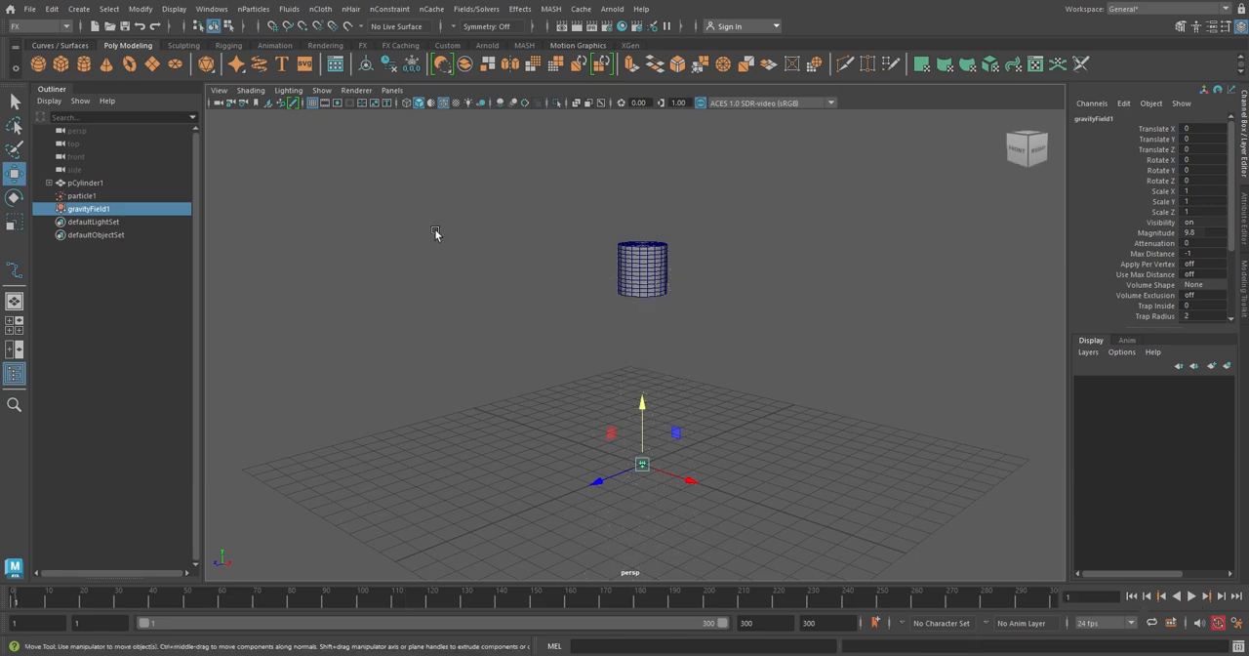
Delete the cylinder, particles and gravity field.
{"action": "left_click", "coordinate": [105, 183], "text": "shift"}
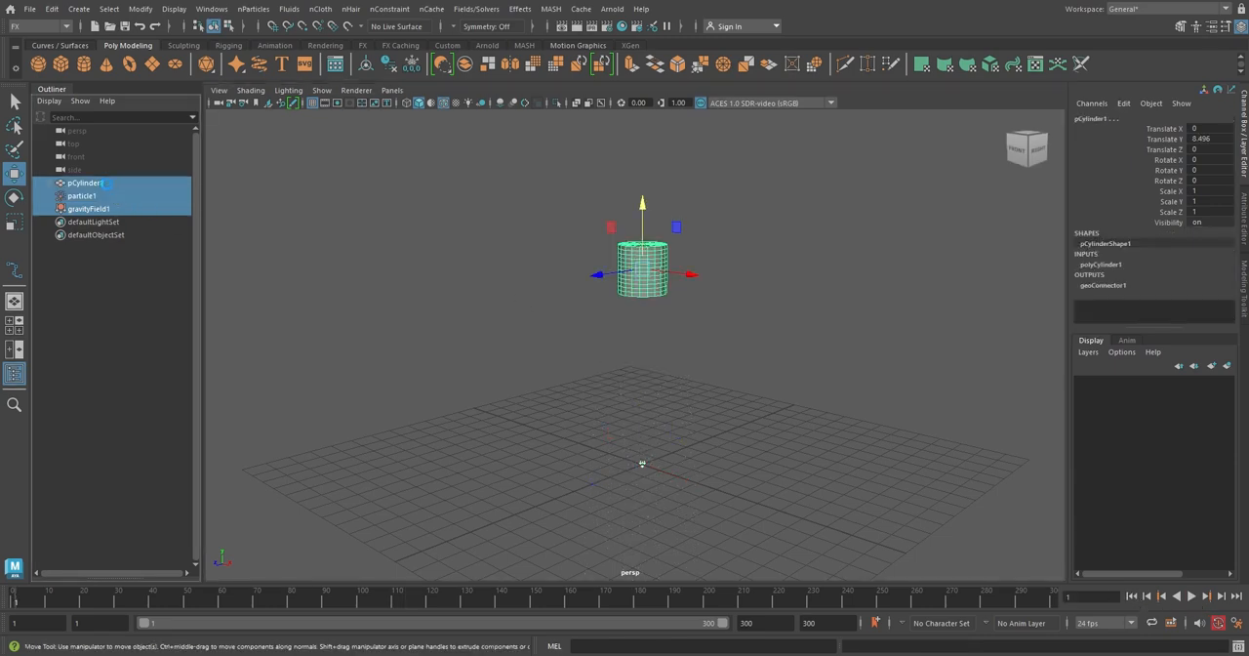
{"action": "key", "text": "Delete"}
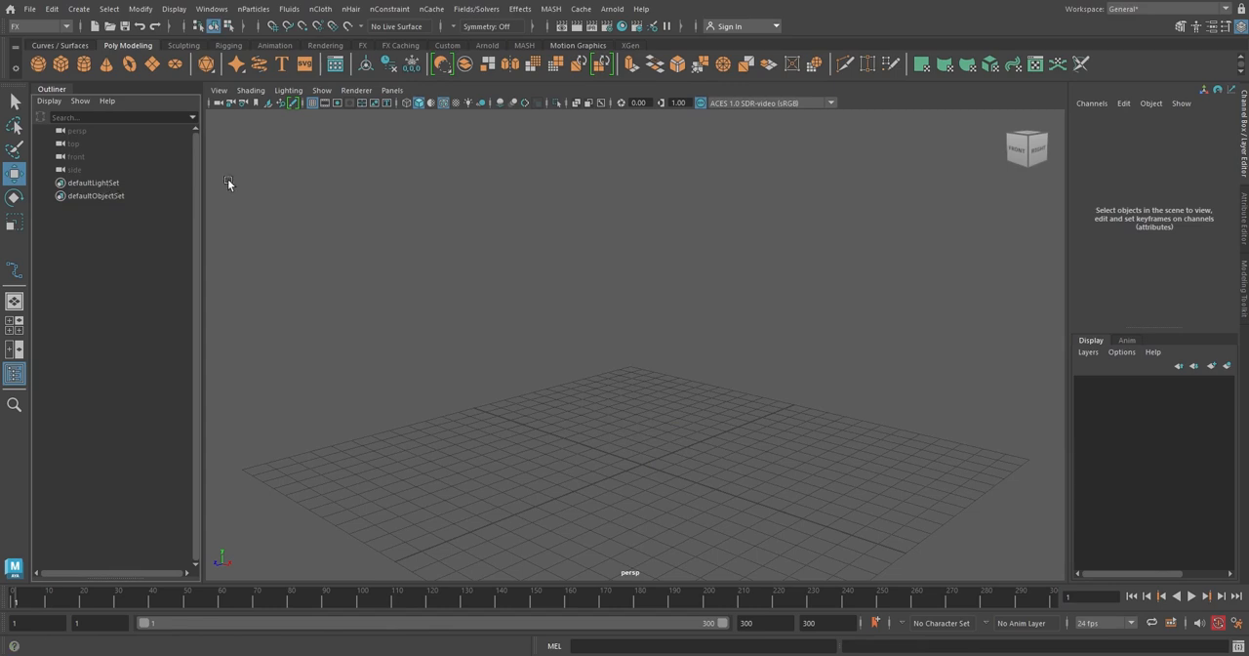
Set the emitter type to Curve in the Emit from Object options and close them.
{"action": "left_click", "coordinate": [260, 9]}
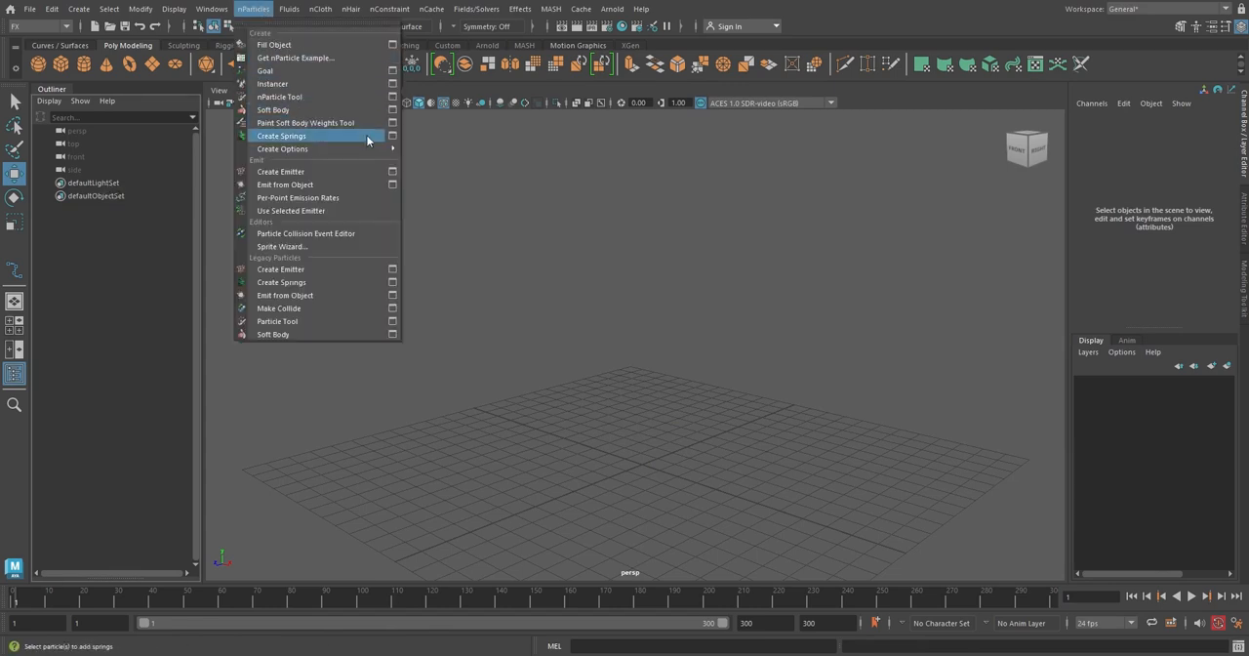
{"action": "left_click", "coordinate": [395, 185]}
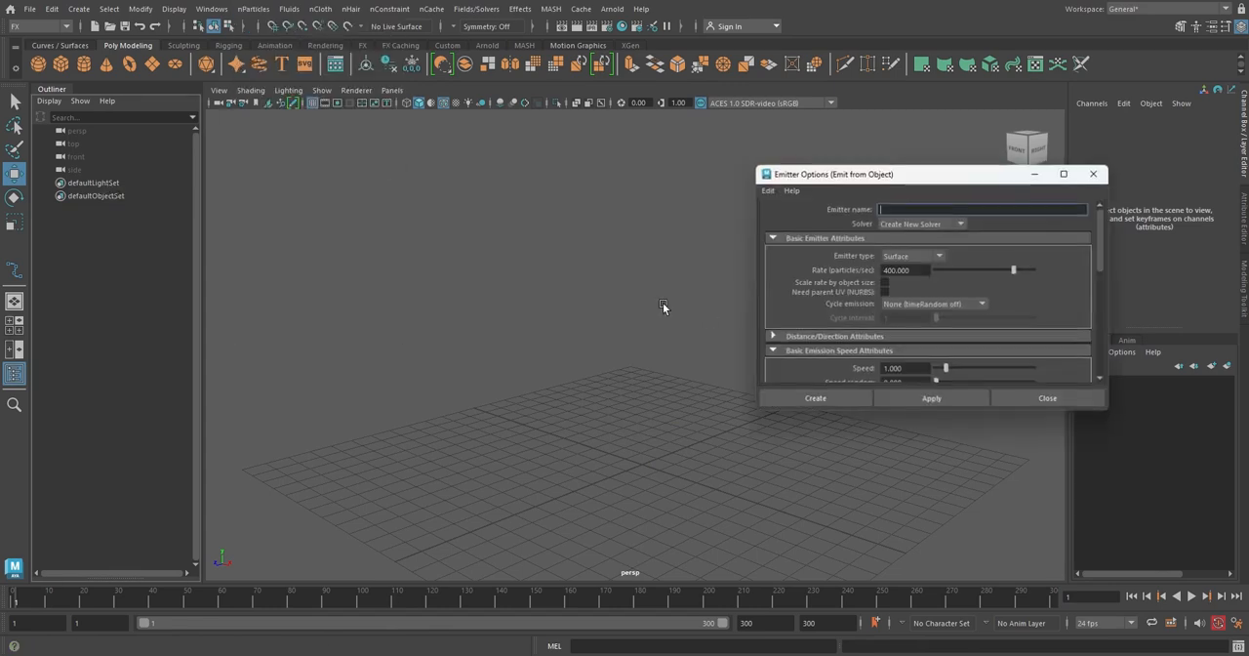
{"action": "left_click", "coordinate": [939, 256]}
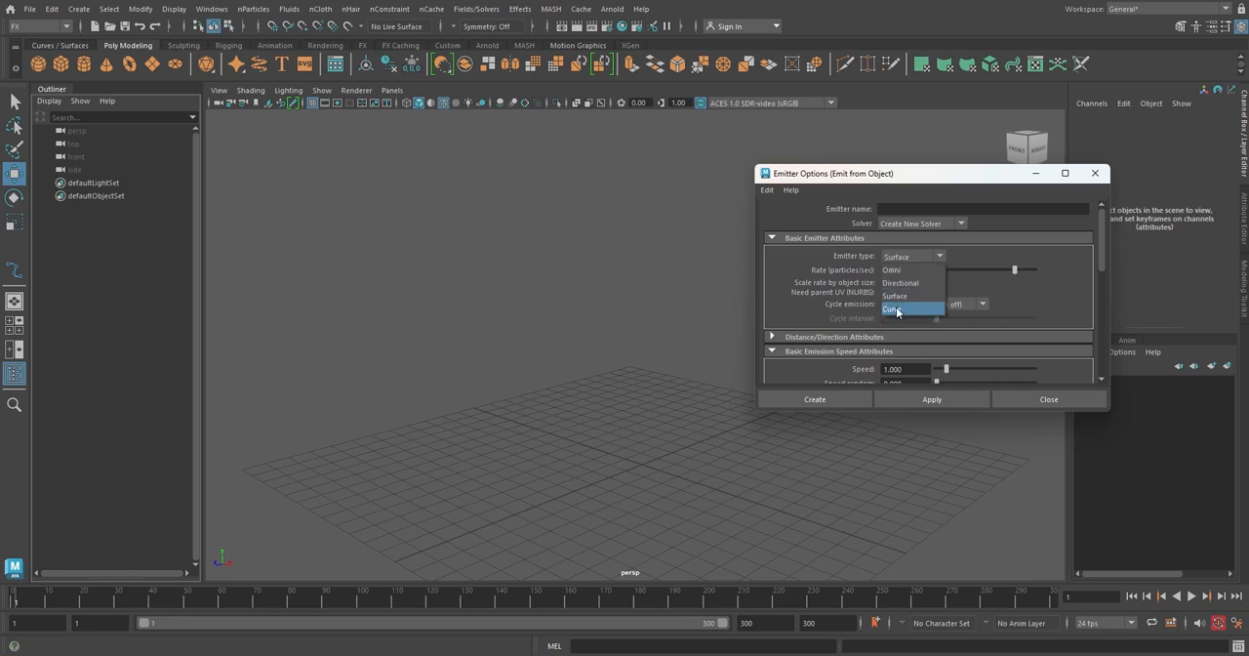
{"action": "left_click", "coordinate": [1022, 406]}
{"action": "left_click", "coordinate": [1022, 399]}
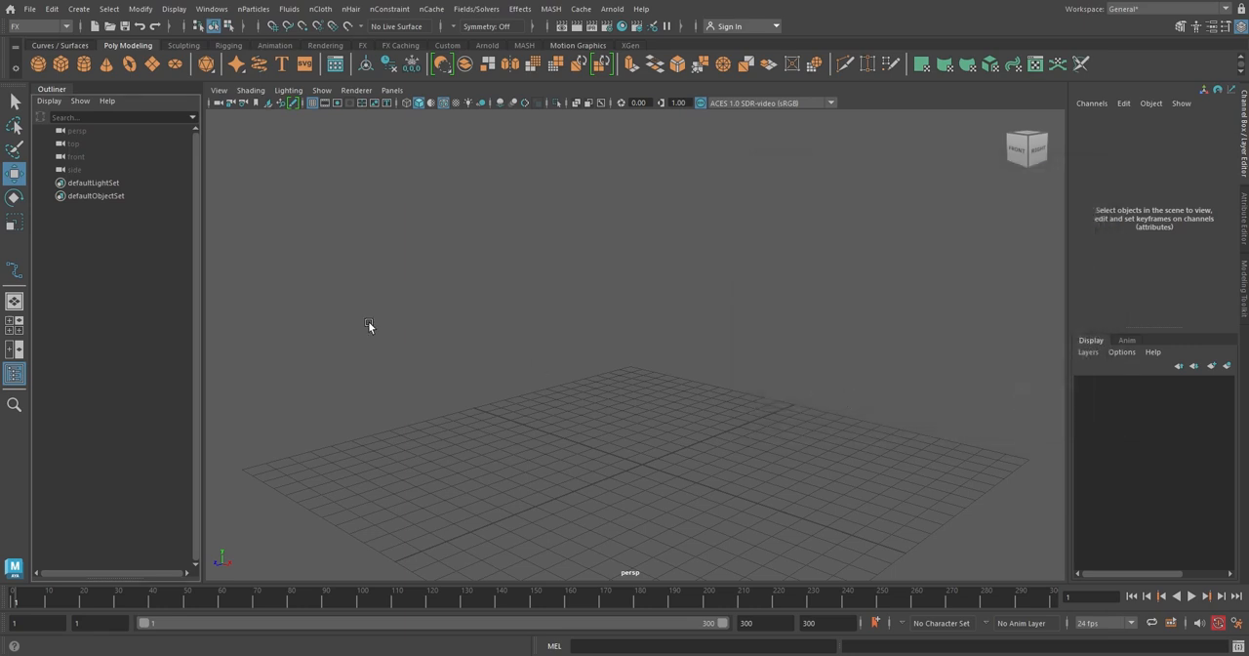
Draw a winding cubic CV curve across the grid with the CV Curve Tool.
{"action": "left_click", "coordinate": [70, 45]}
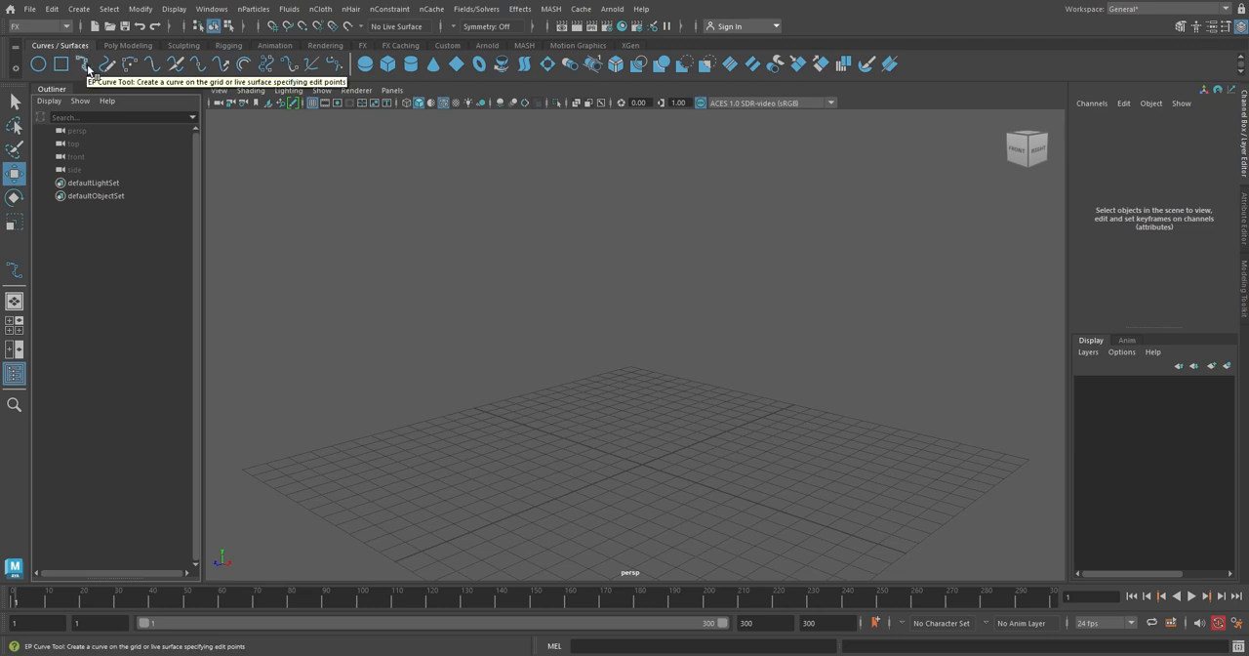
{"action": "left_click", "coordinate": [84, 10]}
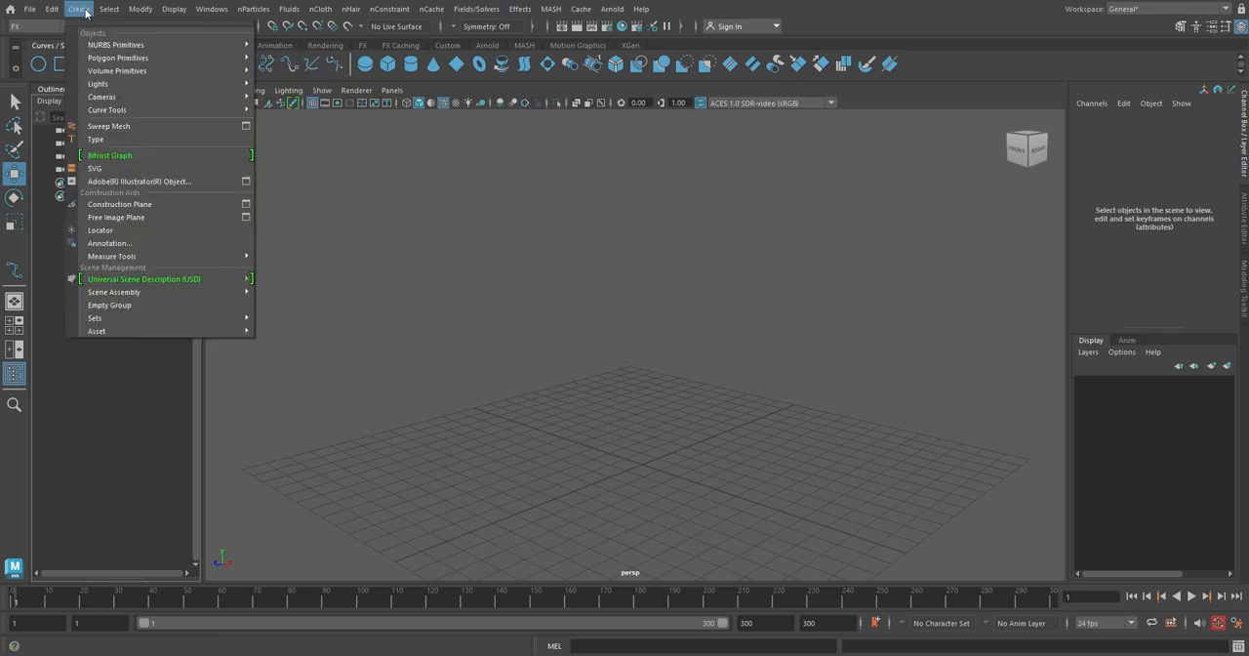
{"action": "mouse_move", "coordinate": [108, 113]}
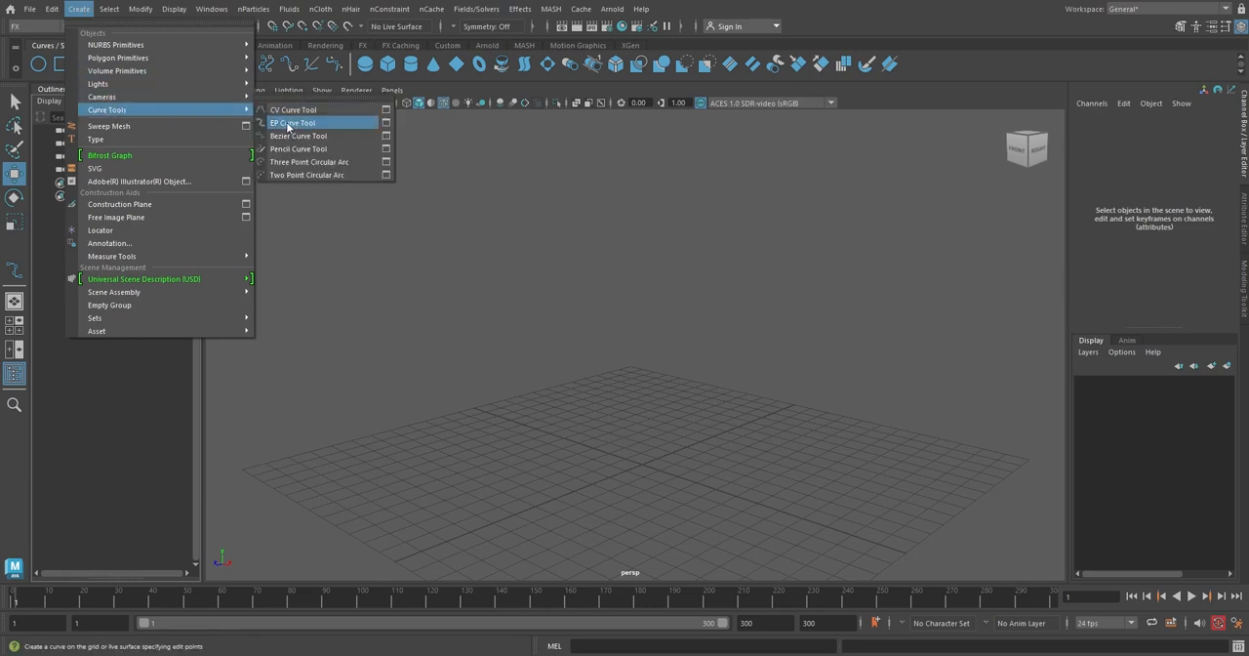
{"action": "left_click", "coordinate": [386, 112]}
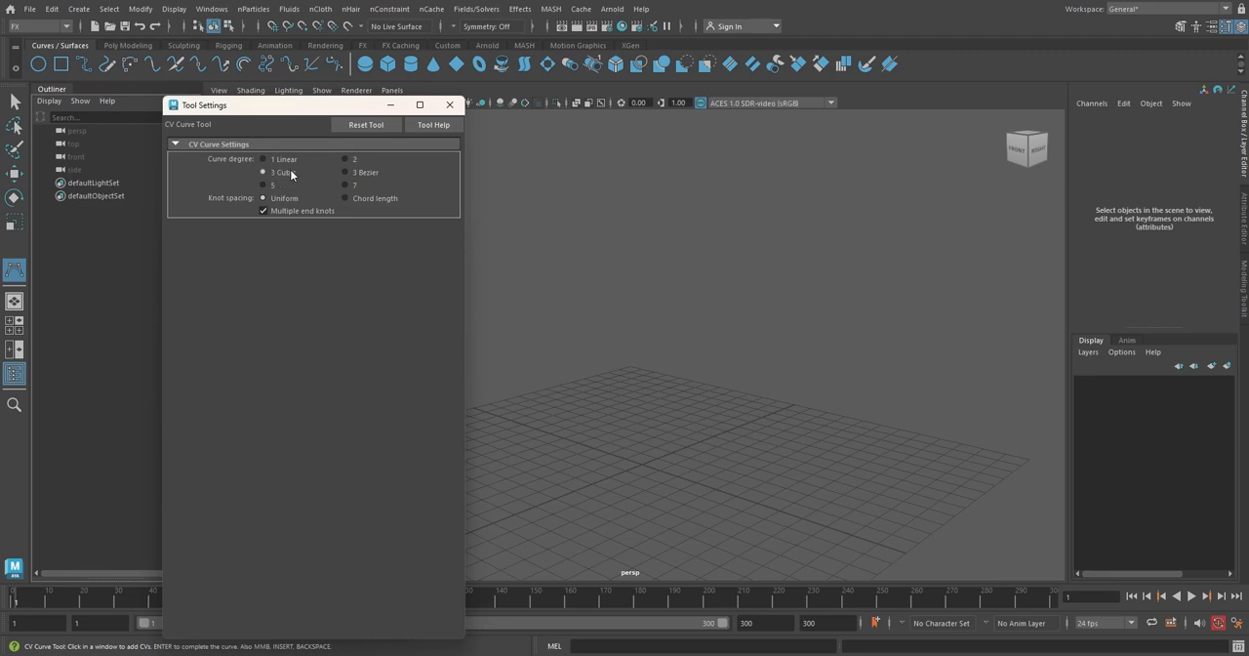
{"action": "left_click", "coordinate": [448, 105]}
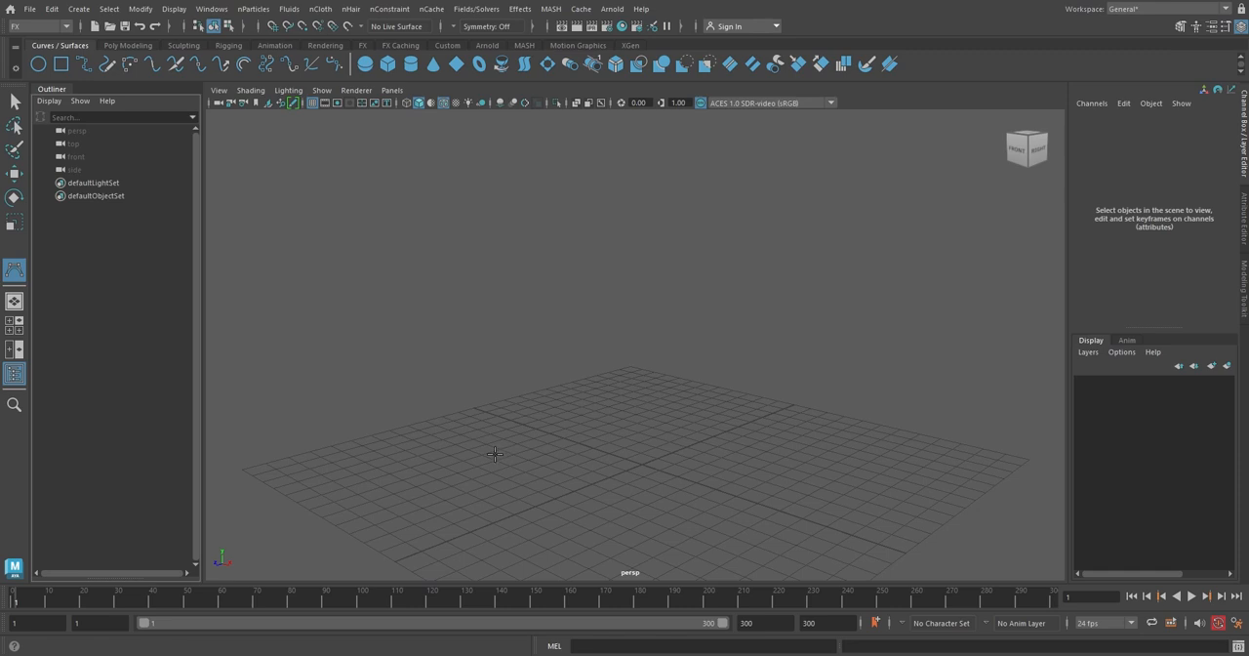
{"action": "left_click", "coordinate": [480, 451]}
{"action": "left_click", "coordinate": [541, 419]}
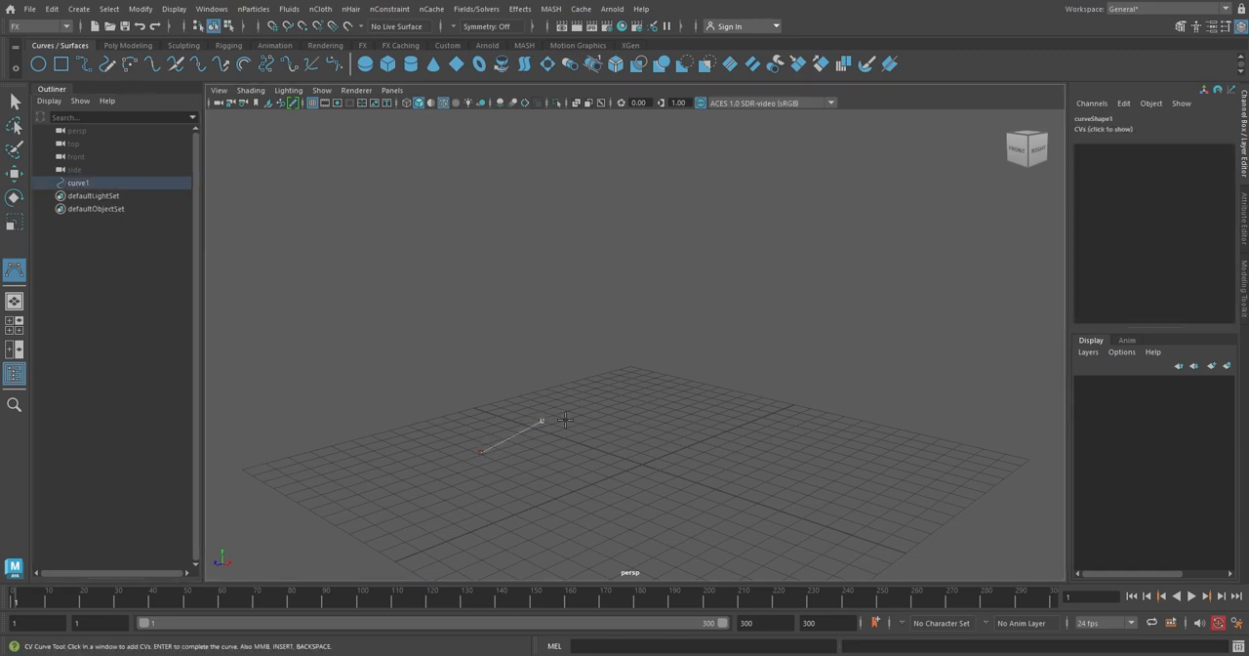
{"action": "left_click", "coordinate": [712, 468]}
{"action": "scroll", "coordinate": [688, 492], "scroll_direction": "down", "scroll_amount": 2}
{"action": "left_click", "coordinate": [674, 472]}
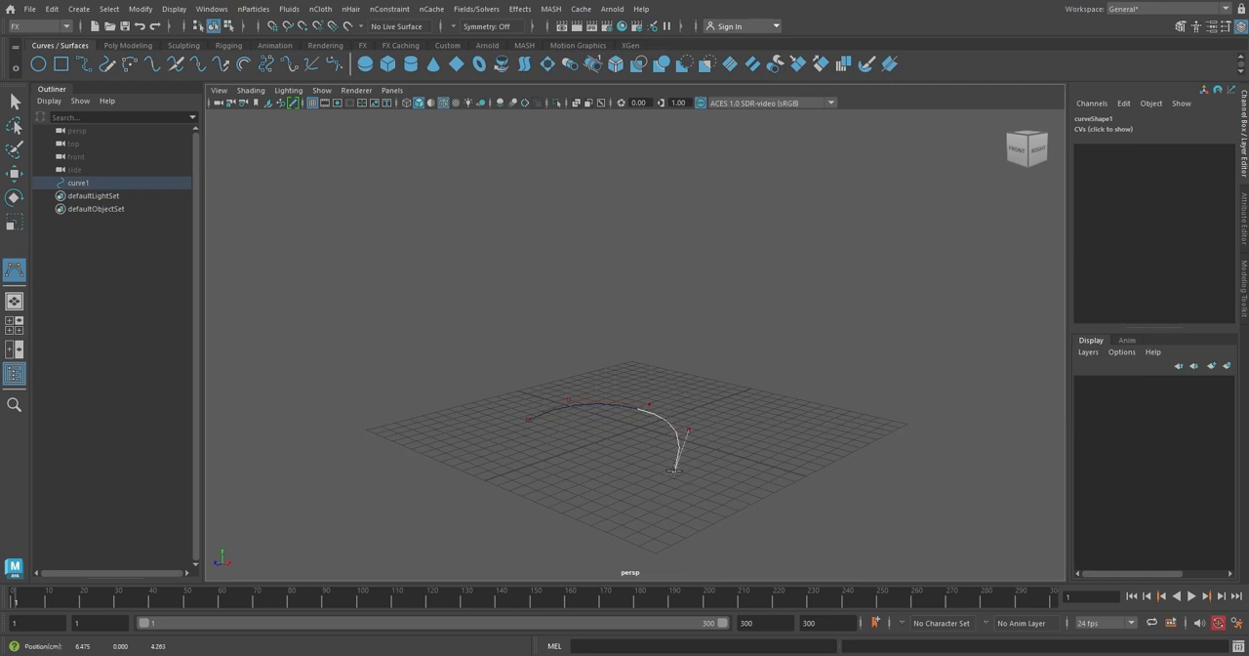
{"action": "left_click", "coordinate": [632, 494]}
{"action": "left_click", "coordinate": [573, 527]}
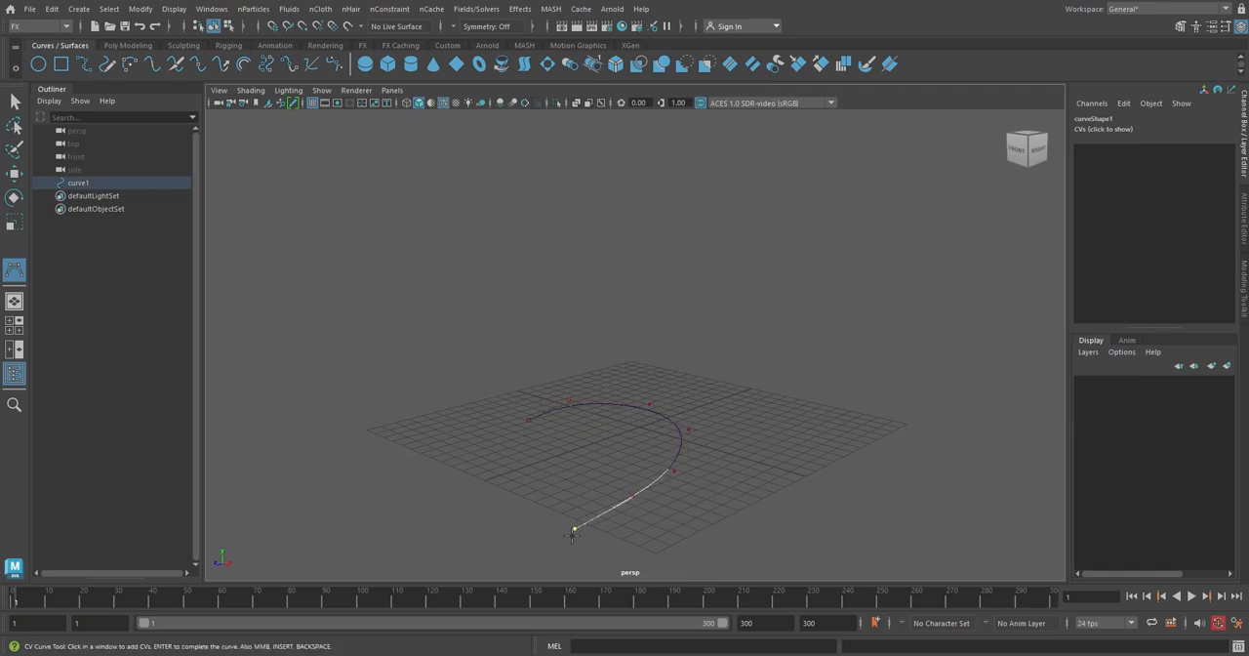
{"action": "scroll", "coordinate": [574, 527], "scroll_direction": "down", "scroll_amount": 2}
{"action": "left_click", "coordinate": [605, 517]}
{"action": "left_click", "coordinate": [669, 515]}
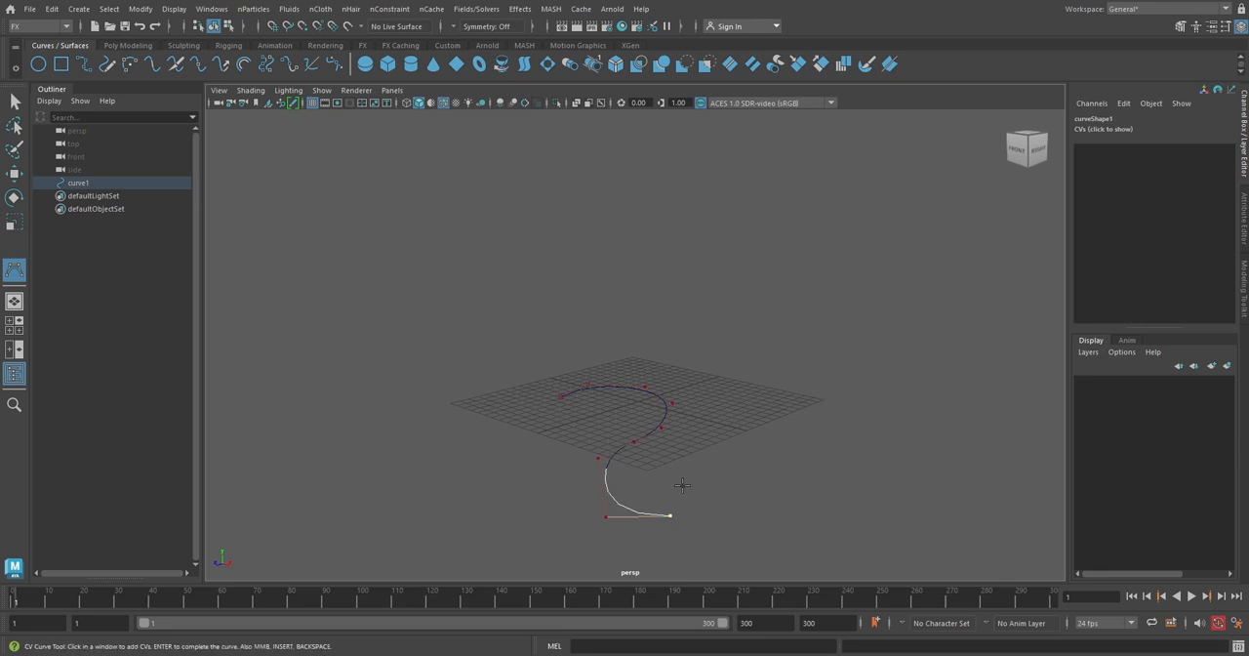
{"action": "key", "text": "w"}
Move the curve upward so it sits about 9.64 units above the grid.
{"action": "scroll", "coordinate": [681, 485], "scroll_direction": "up", "scroll_amount": 2}
{"action": "middle_click_drag", "start_coordinate": [641, 473], "coordinate": [649, 433], "text": "alt"}
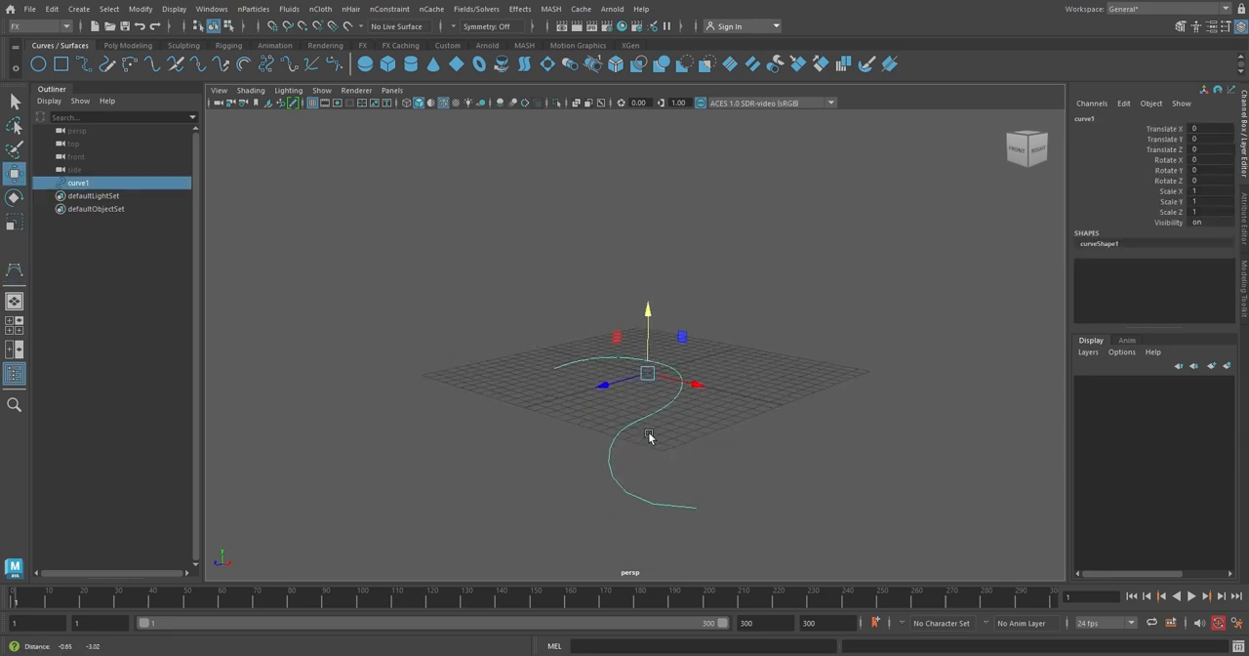
{"action": "left_click_drag", "start_coordinate": [650, 310], "coordinate": [649, 180]}
{"action": "left_click_drag", "start_coordinate": [640, 259], "coordinate": [634, 391], "text": "alt"}
Switch to control vertex mode and move the curve's CVs to reshape it into a wavy 3D path.
{"action": "right_click", "coordinate": [738, 396]}
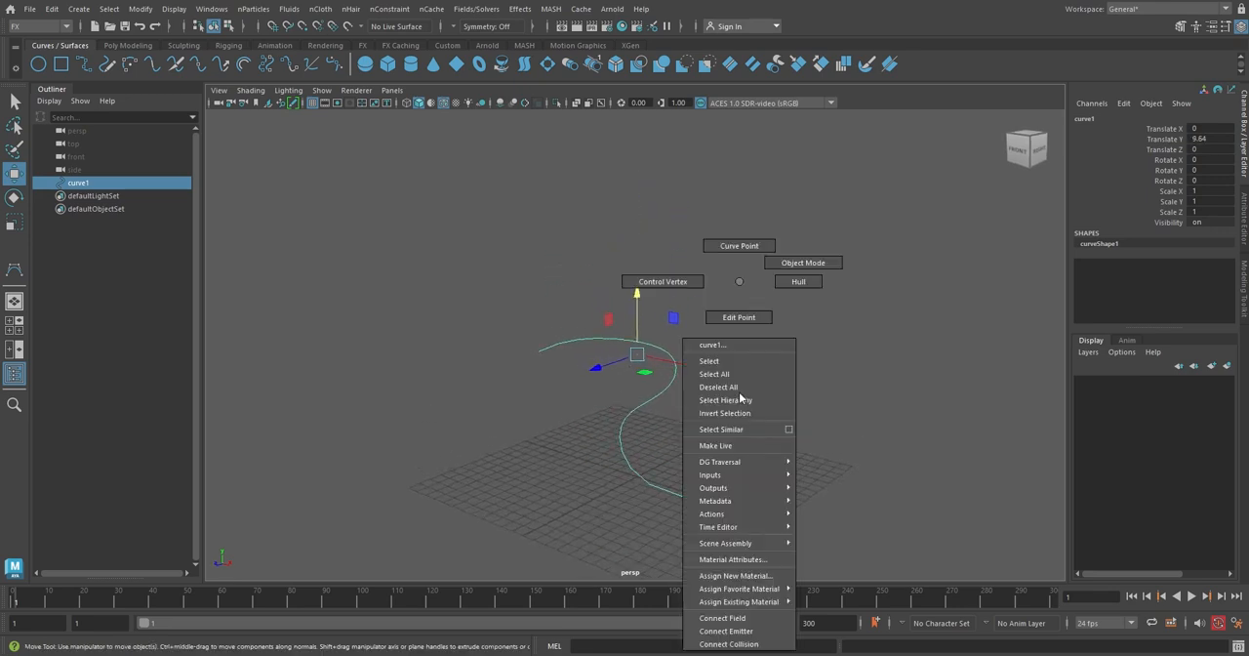
{"action": "right_click_drag", "start_coordinate": [738, 396], "coordinate": [697, 286]}
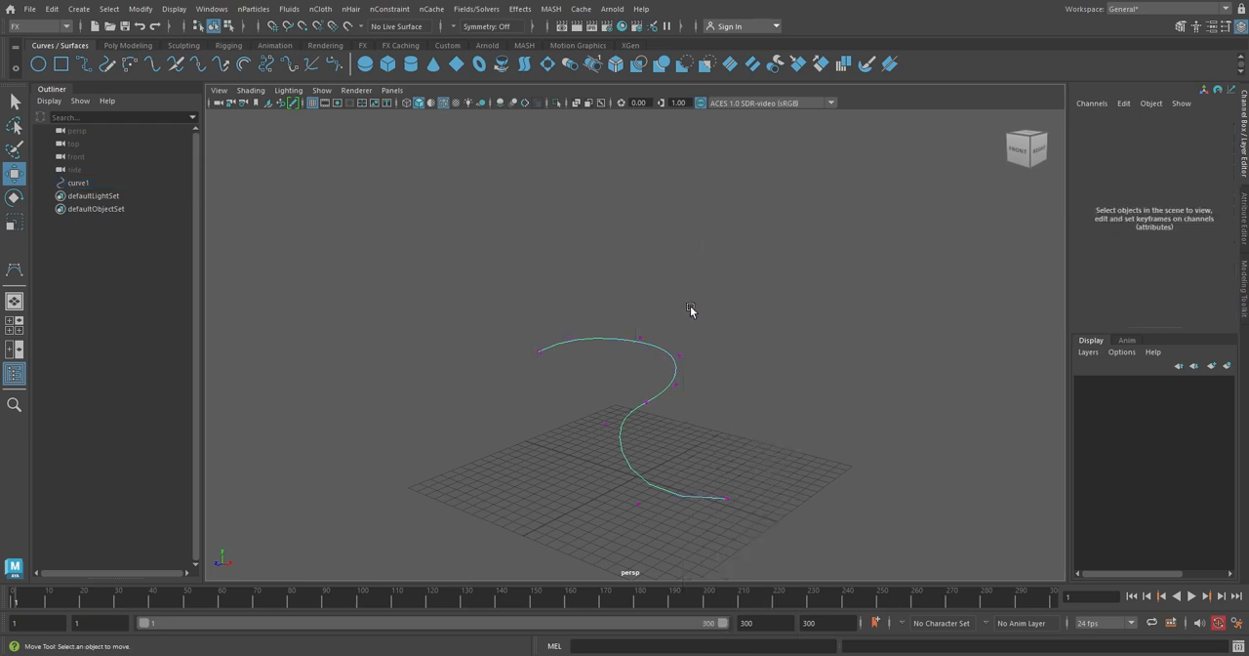
{"action": "left_click", "coordinate": [723, 496]}
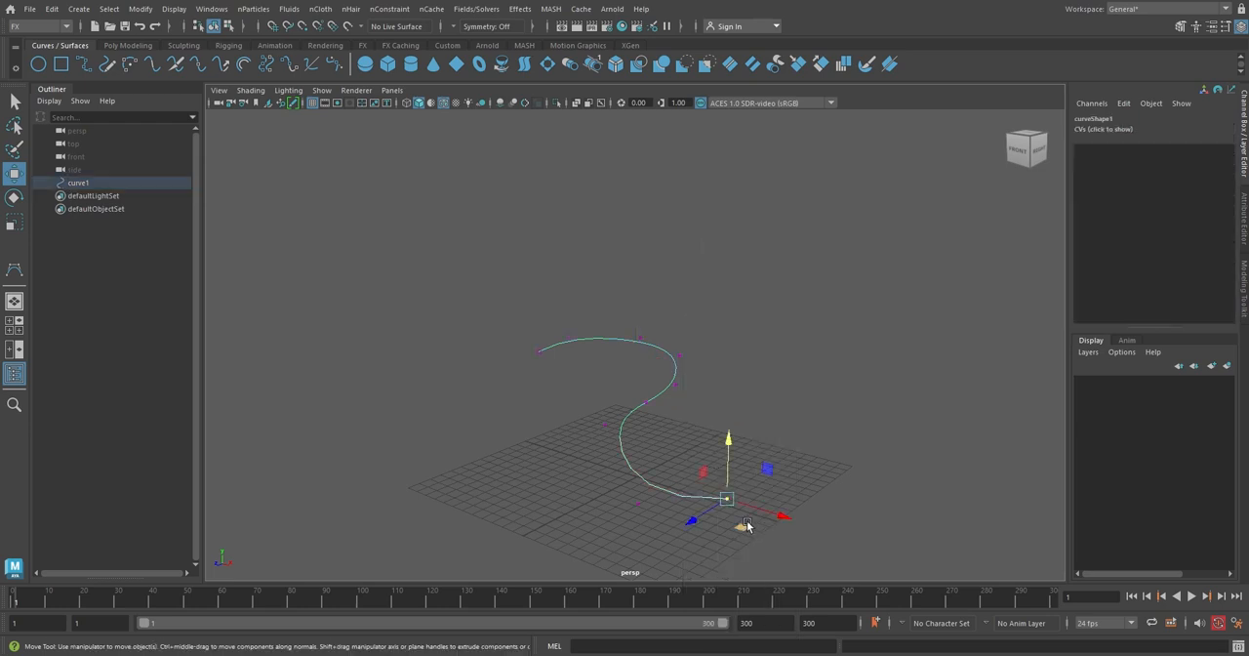
{"action": "left_click_drag", "start_coordinate": [723, 497], "coordinate": [718, 454], "text": "alt"}
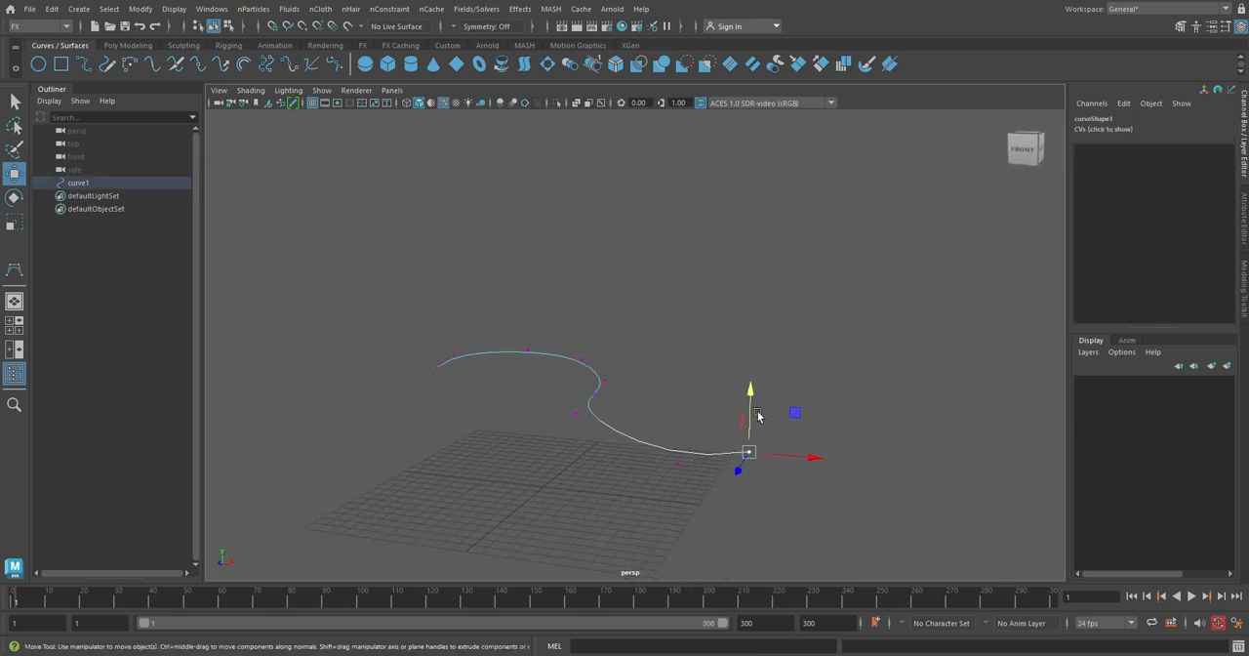
{"action": "left_click_drag", "start_coordinate": [749, 414], "coordinate": [747, 197]}
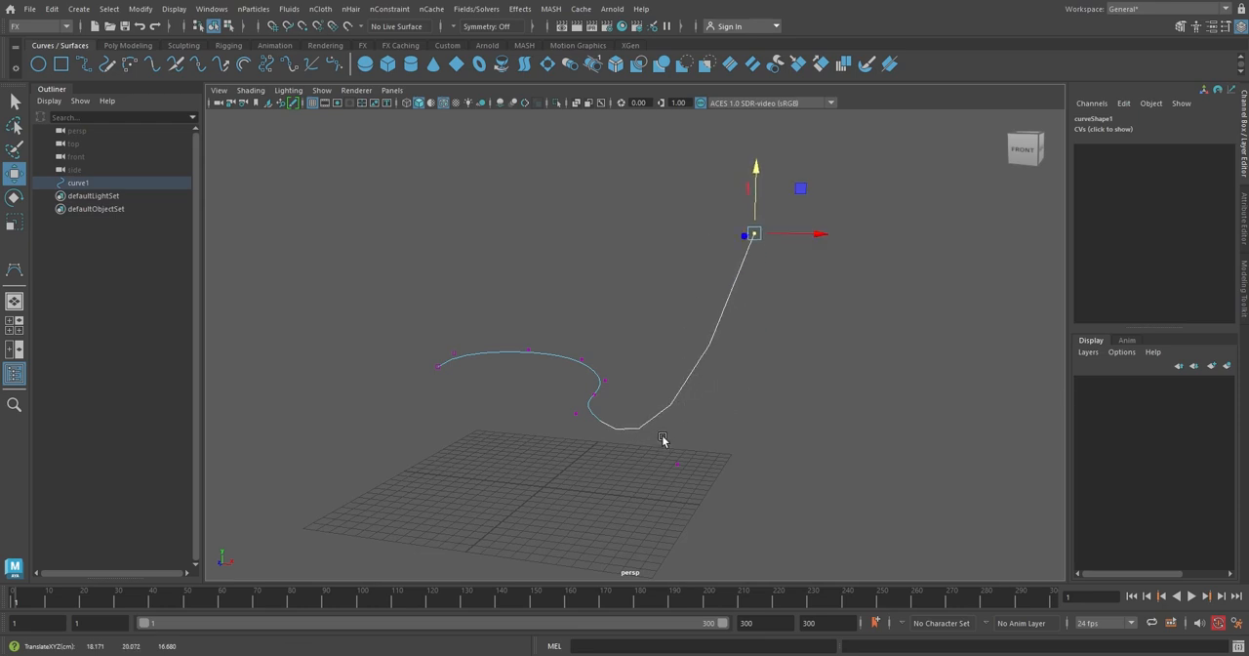
{"action": "left_click", "coordinate": [677, 463]}
{"action": "left_click_drag", "start_coordinate": [676, 412], "coordinate": [672, 382]}
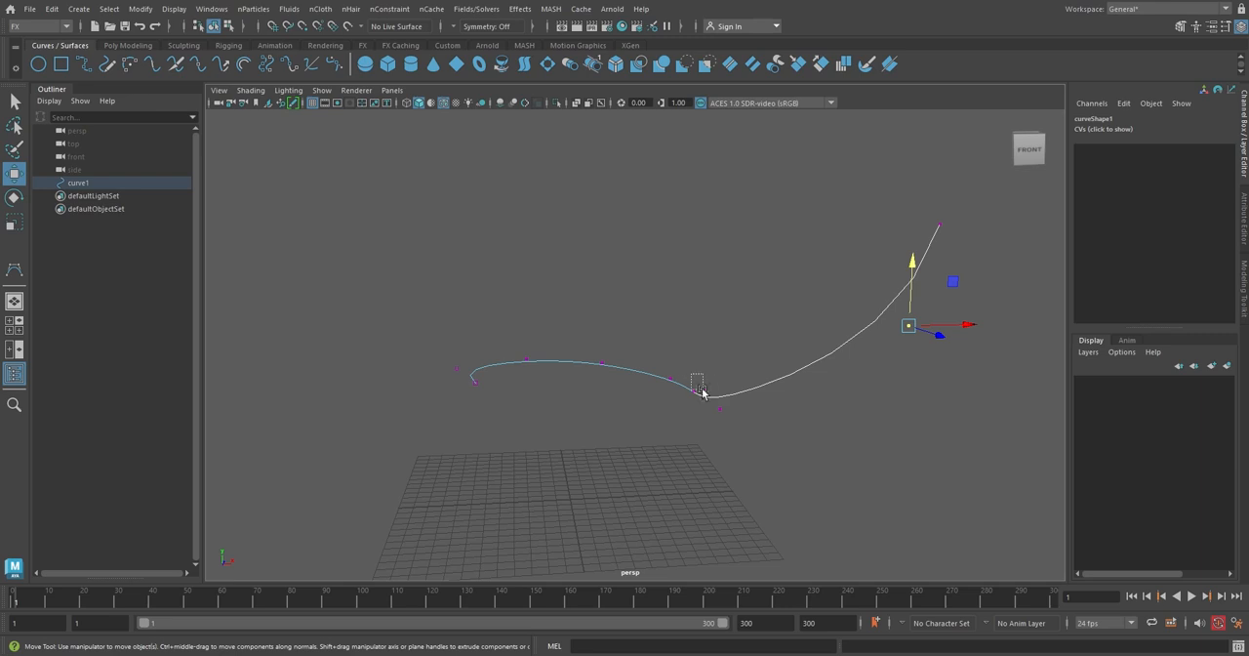
{"action": "left_click", "coordinate": [704, 394]}
{"action": "left_click_drag", "start_coordinate": [708, 347], "coordinate": [718, 290]}
{"action": "left_click", "coordinate": [720, 332]}
{"action": "left_click_drag", "start_coordinate": [624, 345], "coordinate": [731, 419], "text": "alt"}
{"action": "left_click_drag", "start_coordinate": [715, 363], "coordinate": [850, 371]}
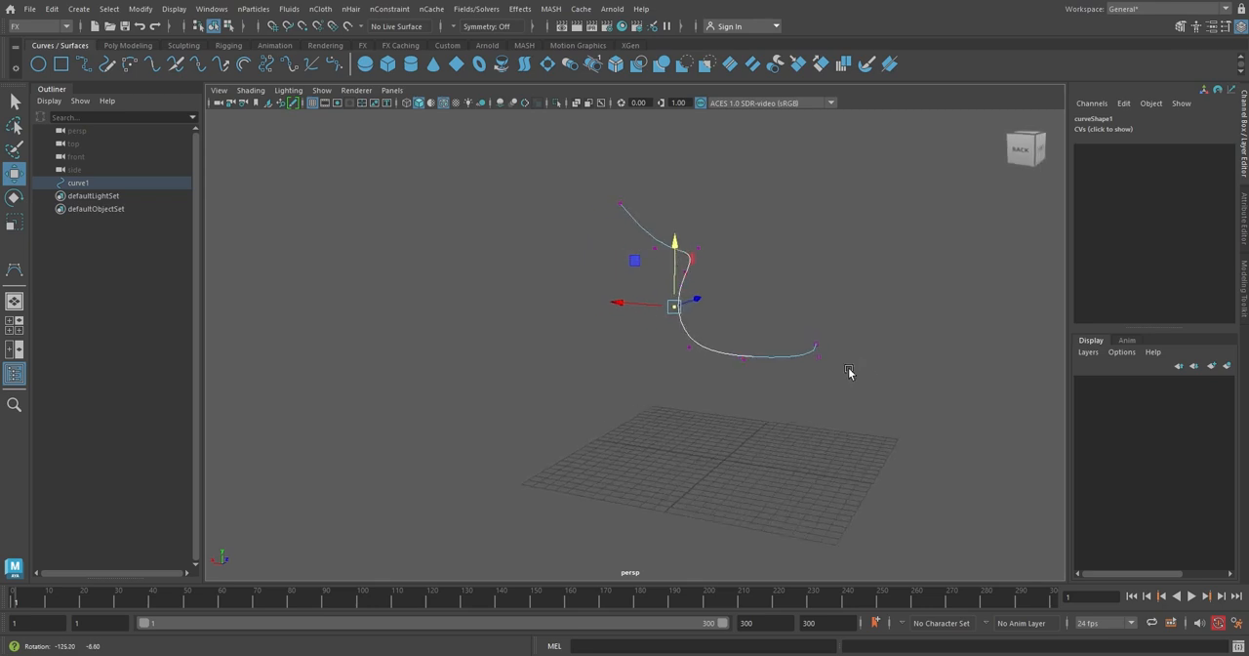
{"action": "middle_click_drag", "start_coordinate": [758, 374], "coordinate": [718, 440], "text": "alt"}
{"action": "left_click_drag", "start_coordinate": [719, 440], "coordinate": [775, 456], "text": "alt"}
{"action": "middle_click_drag", "start_coordinate": [680, 439], "coordinate": [753, 506], "text": "alt"}
{"action": "left_click_drag", "start_coordinate": [755, 506], "coordinate": [726, 493], "text": "alt"}
{"action": "left_click_drag", "start_coordinate": [830, 408], "coordinate": [762, 453]}
{"action": "left_click_drag", "start_coordinate": [769, 380], "coordinate": [768, 406]}
{"action": "left_click_drag", "start_coordinate": [583, 393], "coordinate": [812, 410], "text": "alt"}
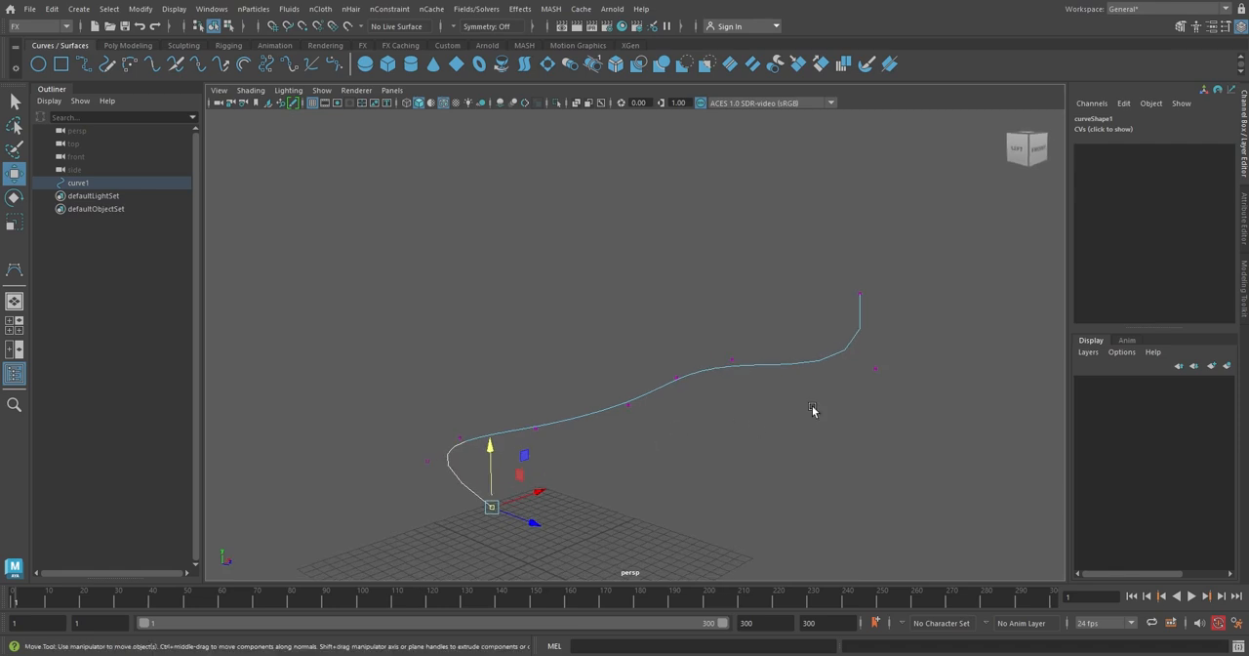
{"action": "left_click", "coordinate": [875, 368]}
{"action": "left_click_drag", "start_coordinate": [877, 362], "coordinate": [877, 342]}
{"action": "left_click_drag", "start_coordinate": [740, 363], "coordinate": [691, 376], "text": "alt"}
{"action": "right_click_drag", "start_coordinate": [737, 381], "coordinate": [800, 273]}
{"action": "left_click", "coordinate": [765, 307]}
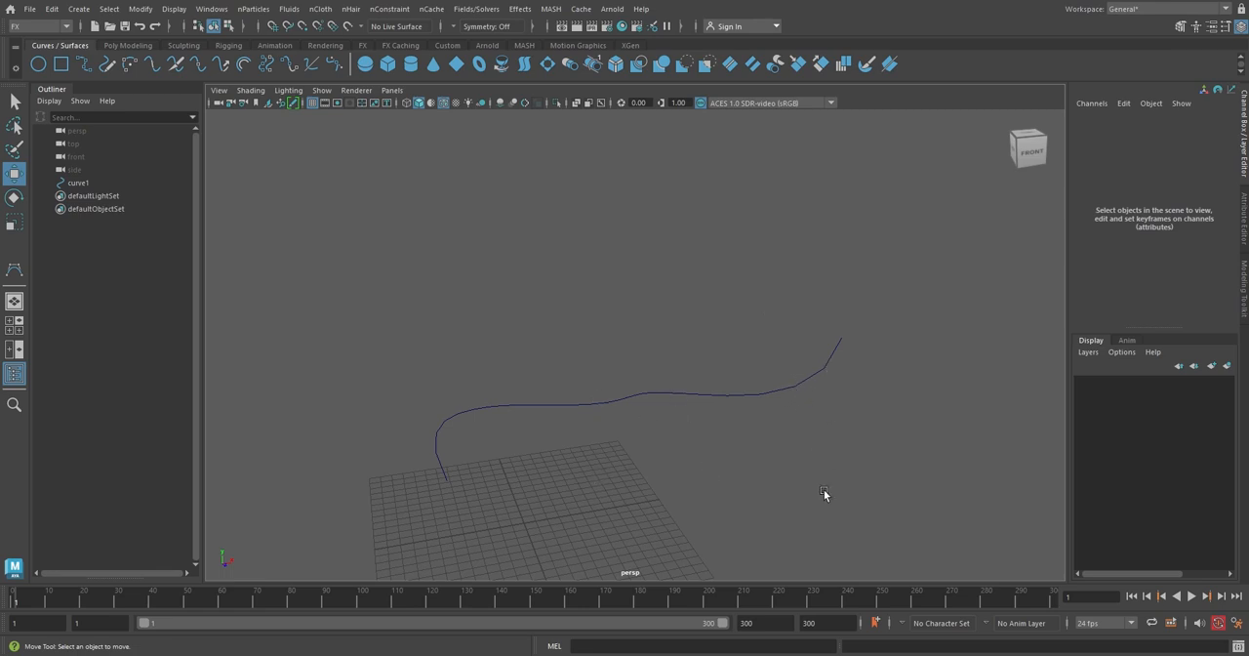
Select the curve and emit nParticles from it with the Emit from Object emitter type set to Curve.
{"action": "left_click_drag", "start_coordinate": [764, 351], "coordinate": [717, 442]}
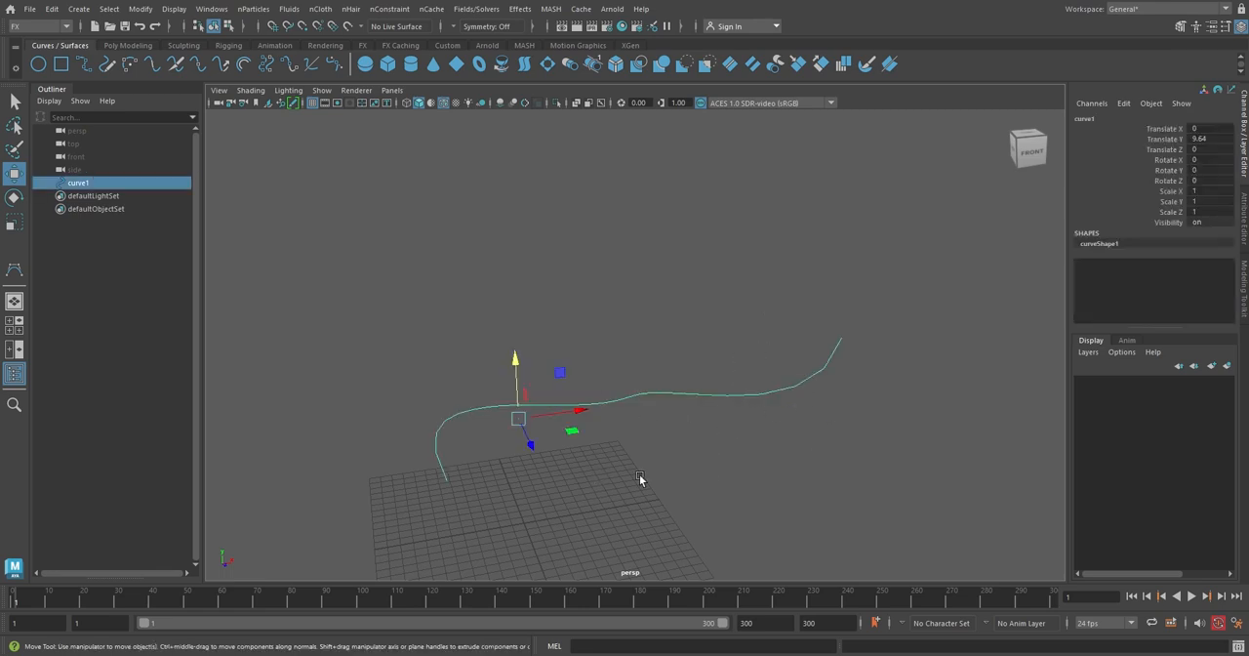
{"action": "left_click", "coordinate": [265, 10]}
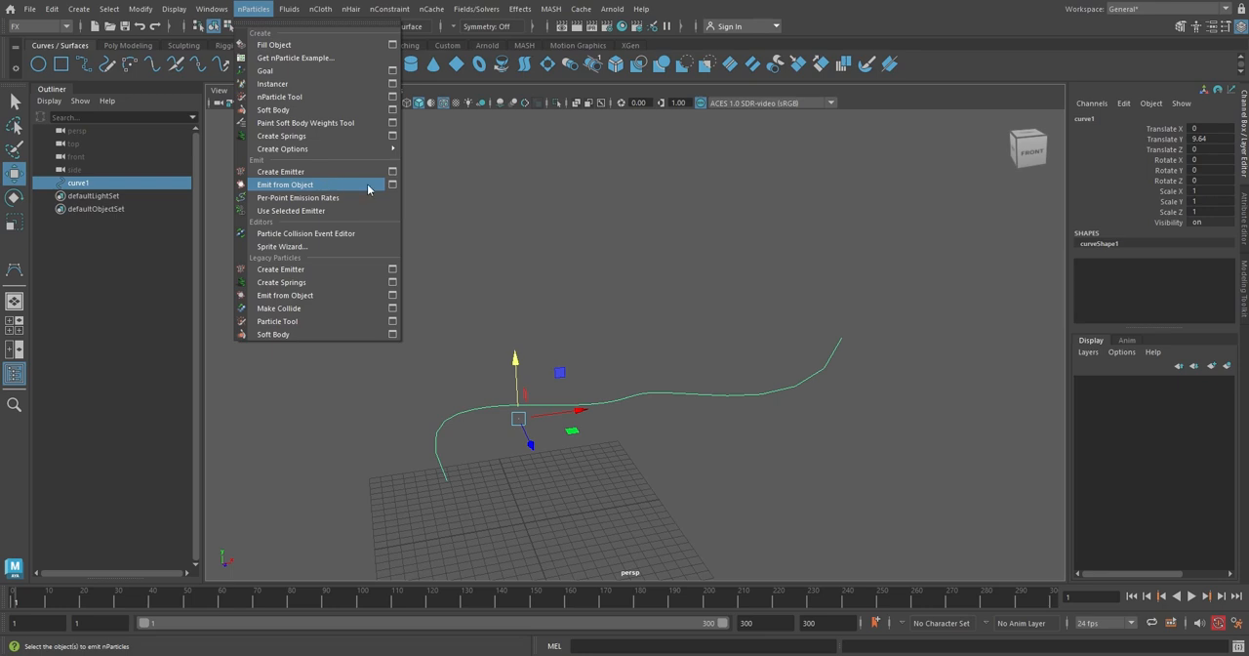
{"action": "left_click", "coordinate": [391, 185]}
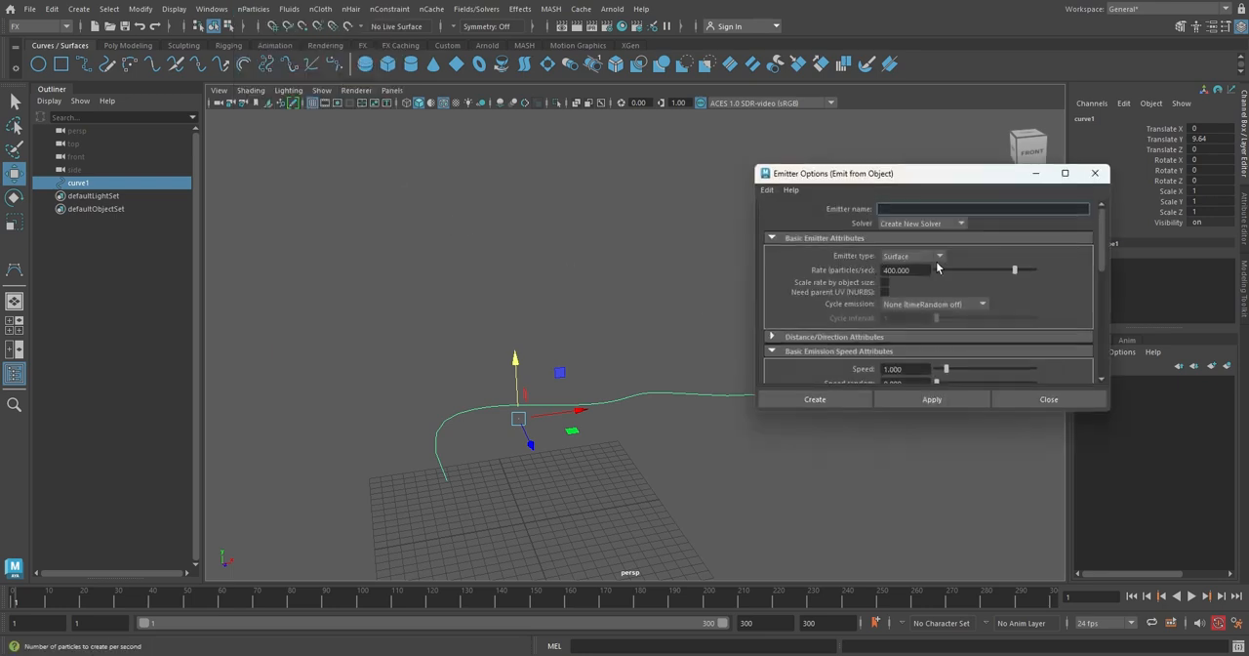
{"action": "left_click", "coordinate": [938, 257]}
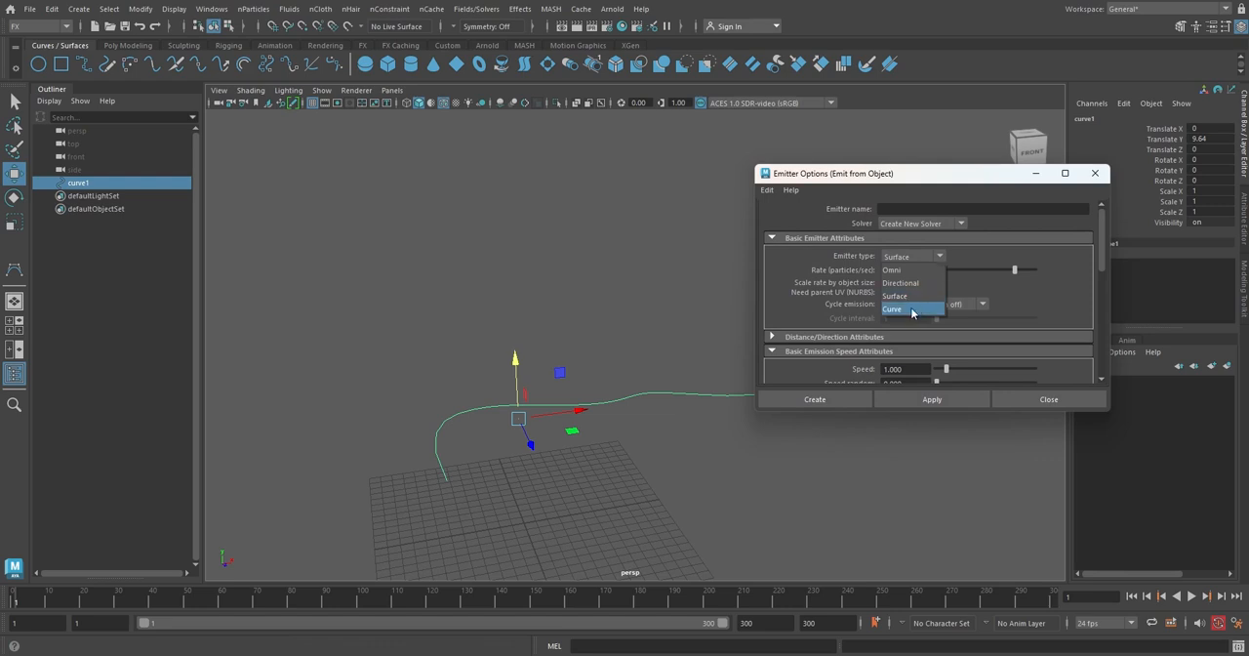
{"action": "left_click", "coordinate": [912, 310]}
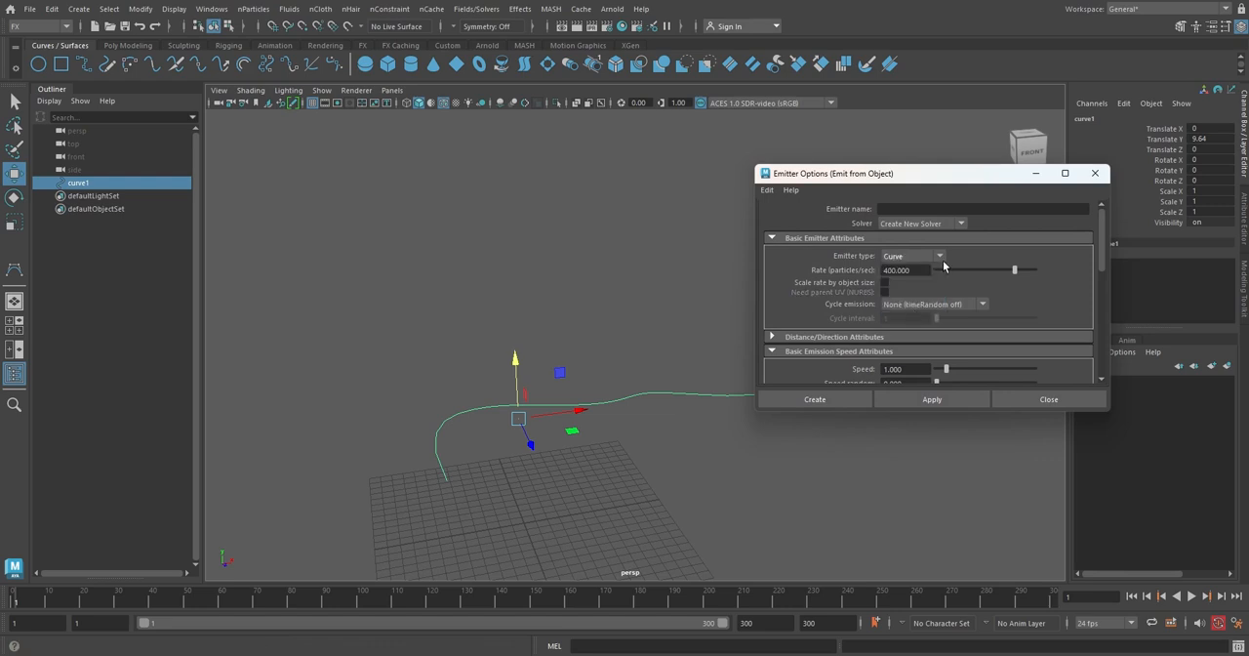
{"action": "left_click", "coordinate": [849, 398]}
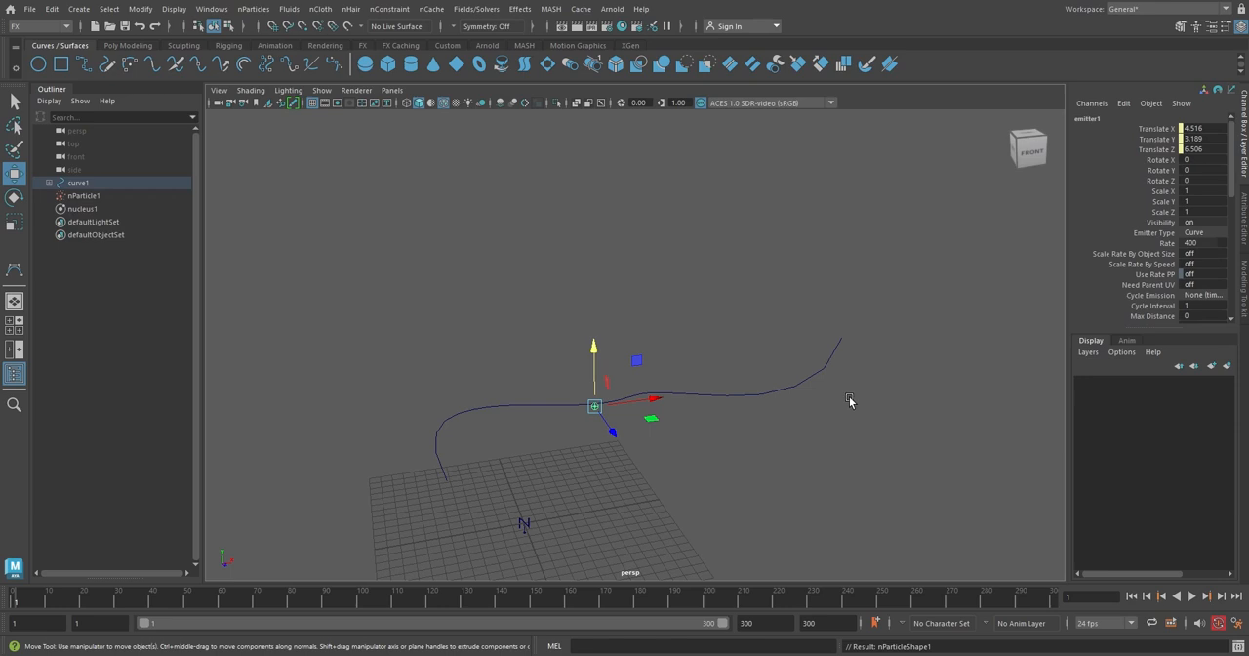
Play the simulation and orbit around to watch particles emitting from the curve, then stop playback.
{"action": "left_click_drag", "start_coordinate": [848, 399], "coordinate": [819, 406], "text": "alt"}
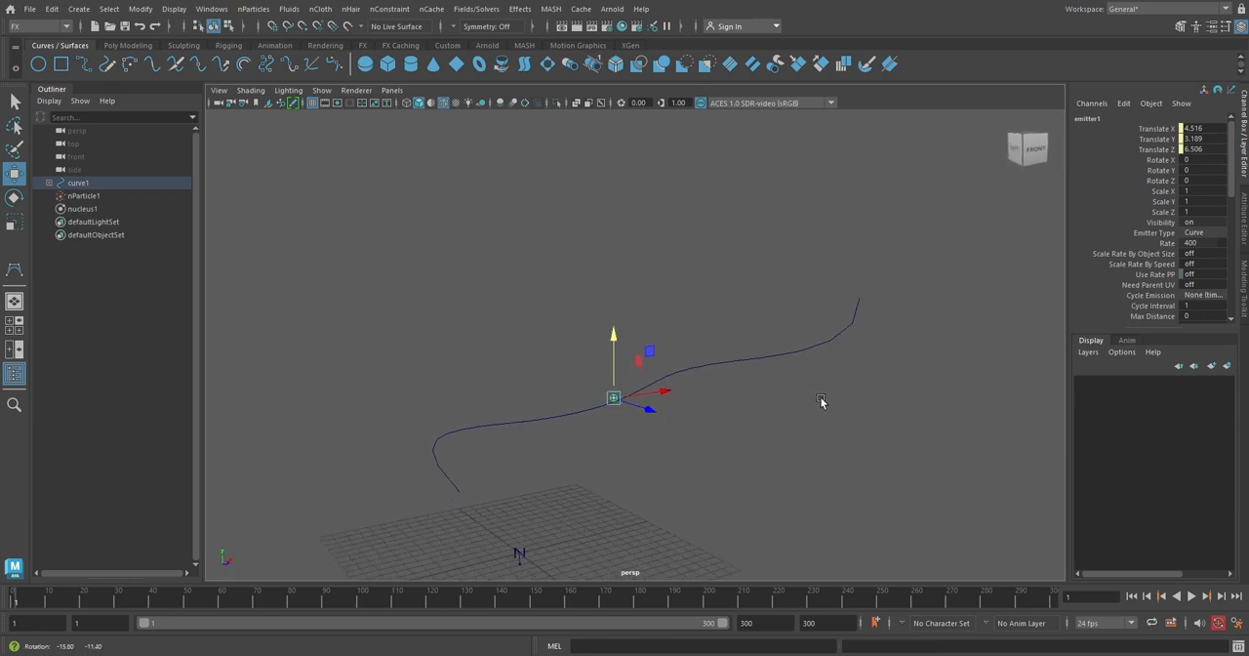
{"action": "left_click", "coordinate": [1190, 595]}
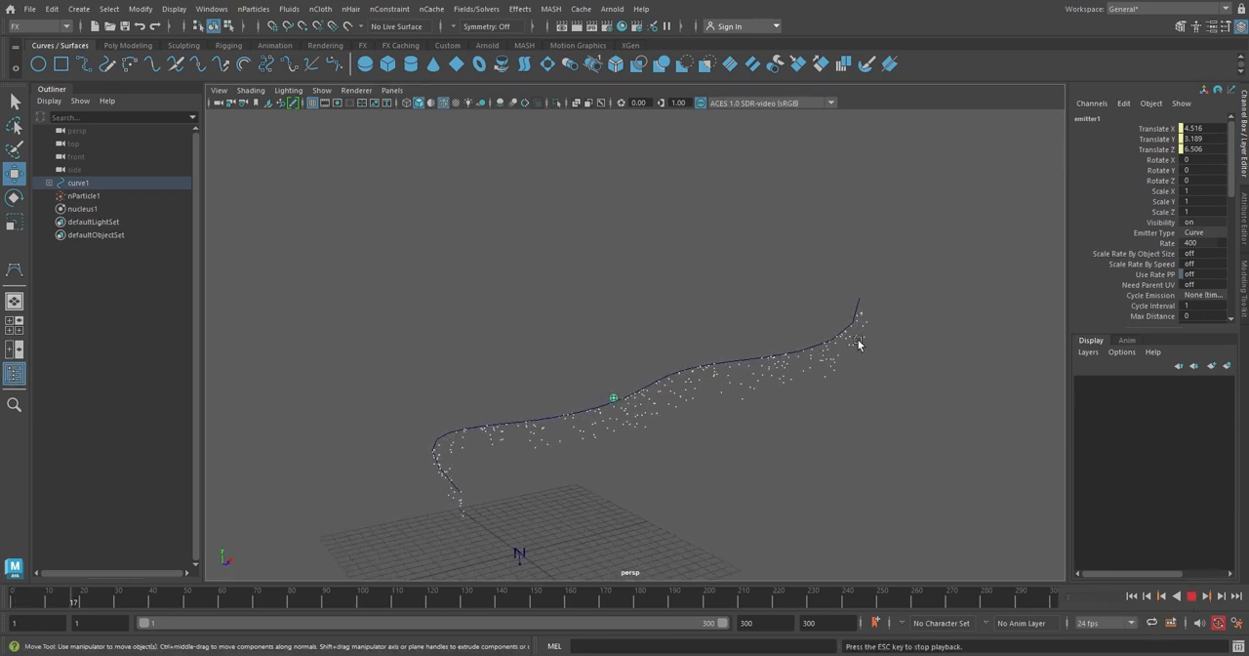
{"action": "left_click_drag", "start_coordinate": [722, 410], "coordinate": [971, 414], "text": "alt"}
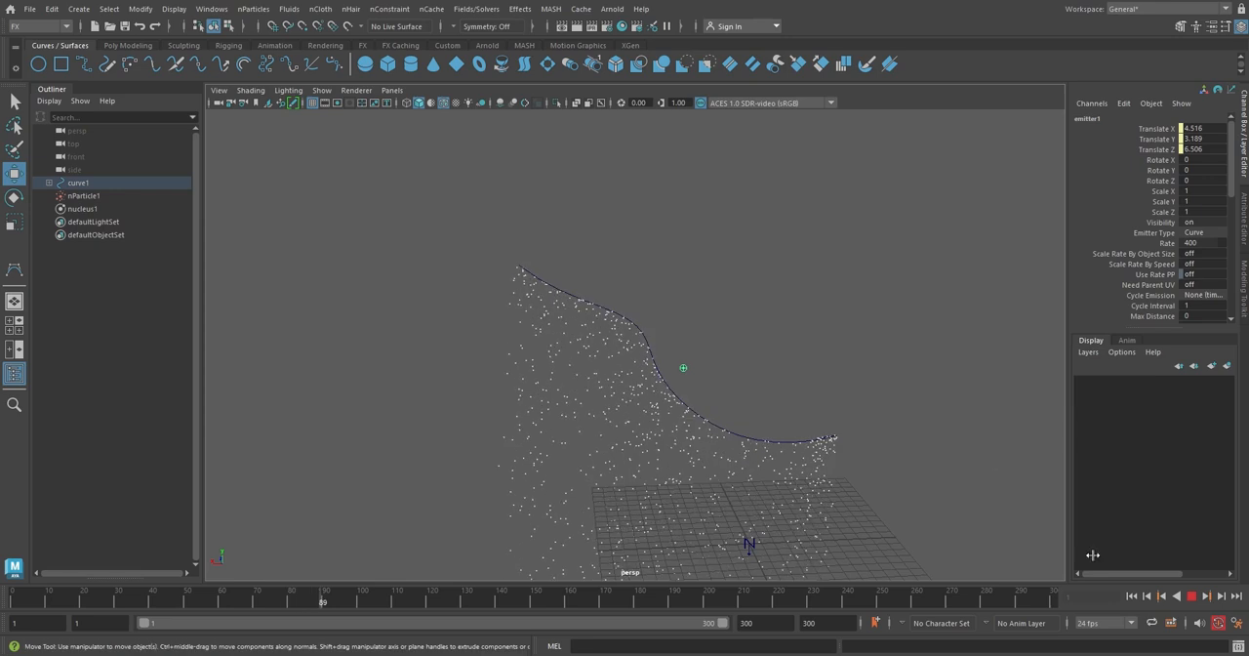
{"action": "left_click", "coordinate": [1191, 595]}
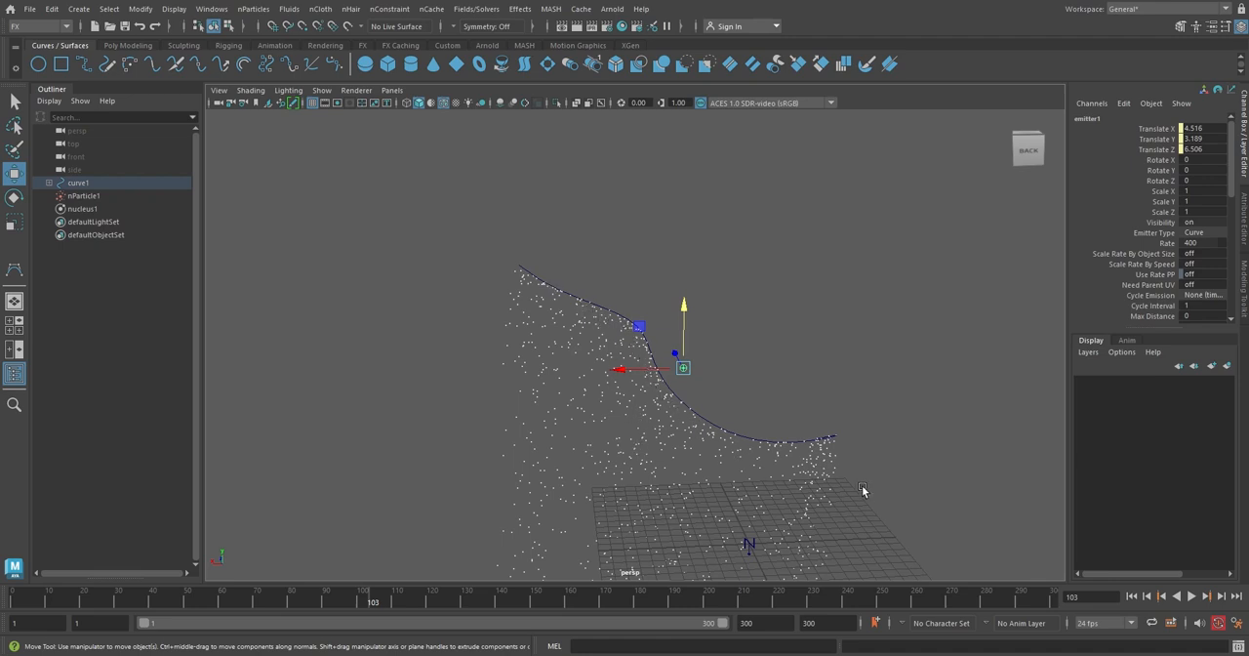
Select the nParticle object and set its Conserve attribute to 0.
{"action": "left_click_drag", "start_coordinate": [852, 472], "coordinate": [757, 480]}
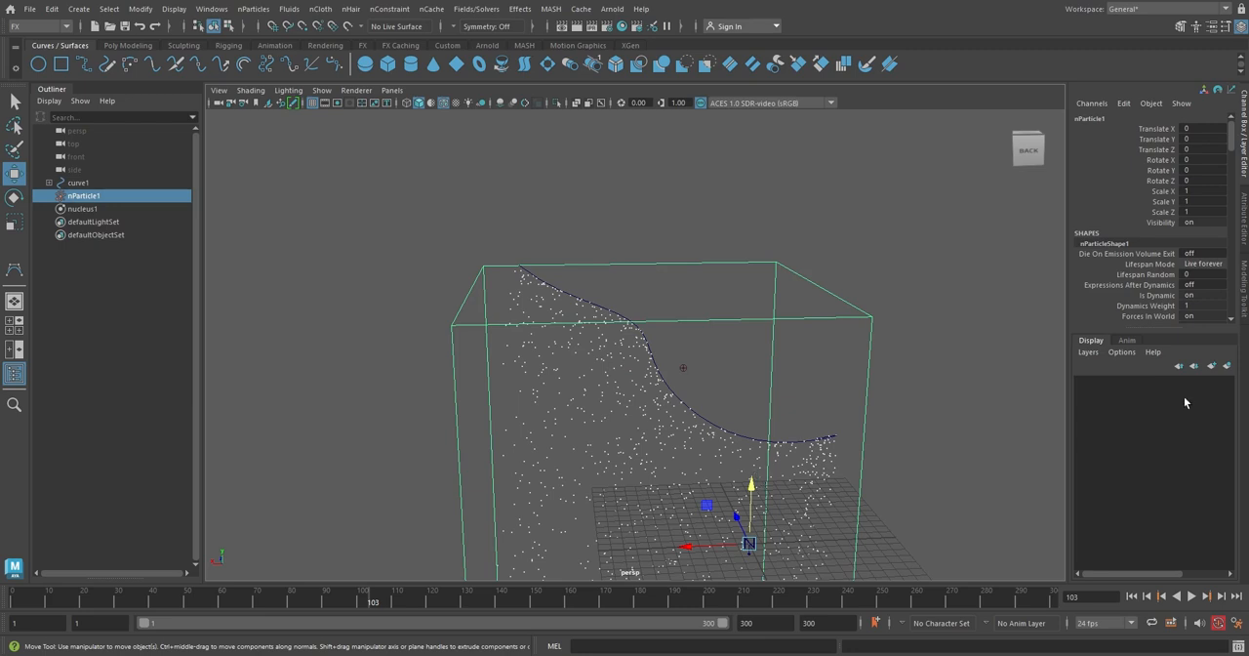
{"action": "scroll", "coordinate": [1221, 185], "scroll_direction": "down", "scroll_amount": 4}
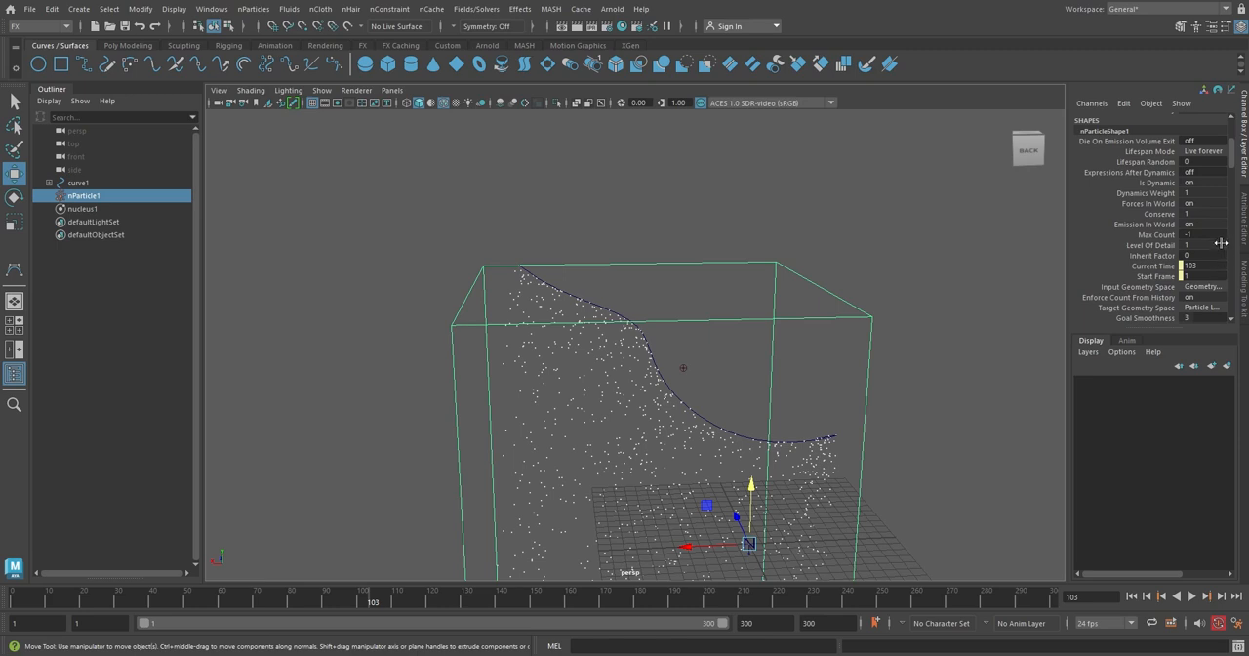
{"action": "left_click", "coordinate": [1218, 214]}
Rewind and play the simulation to watch the particles along the curve, then stop playback.
{"action": "left_click", "coordinate": [1132, 597]}
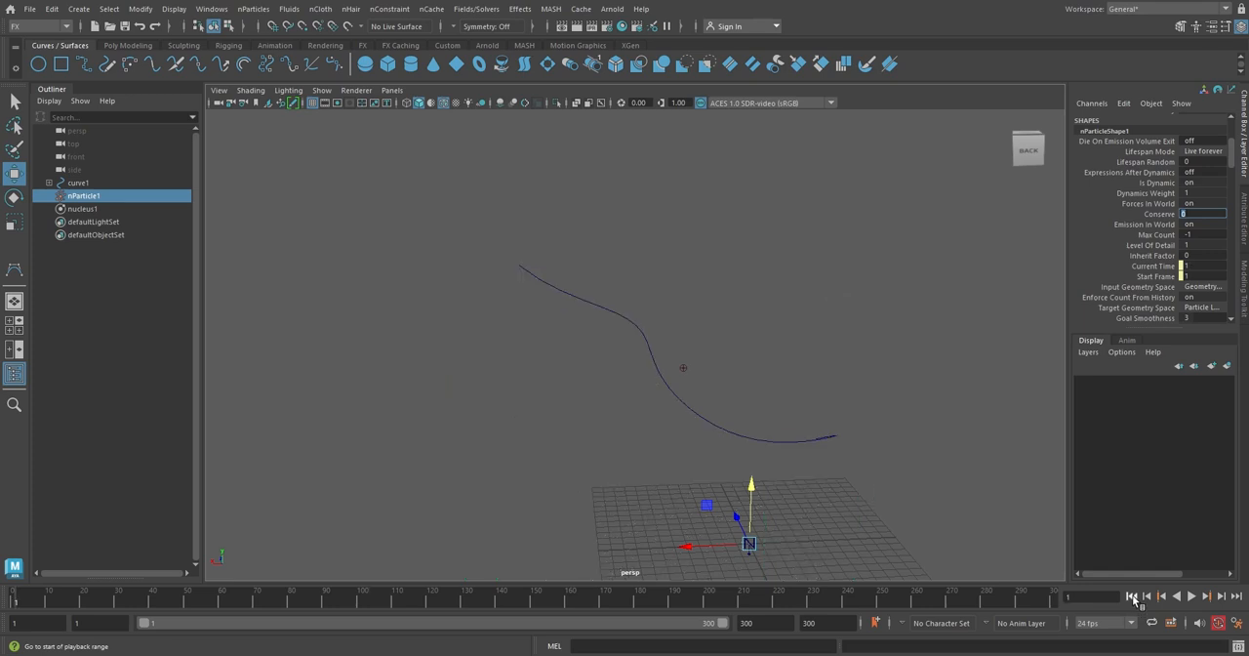
{"action": "left_click", "coordinate": [1191, 596]}
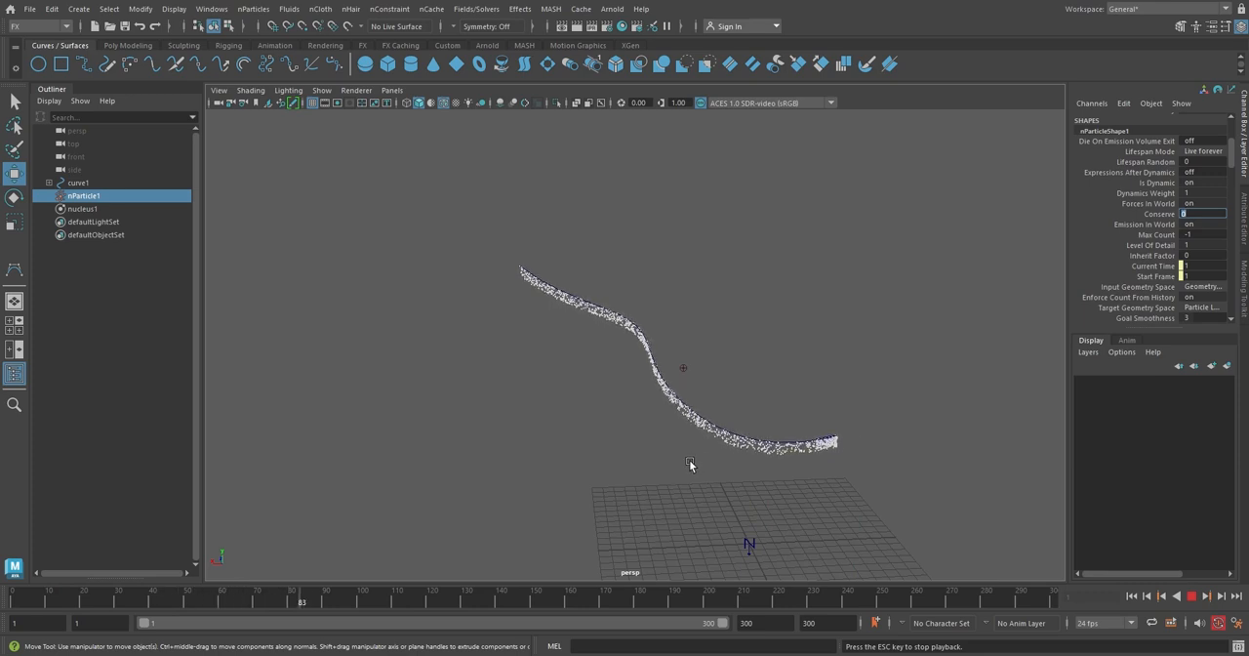
{"action": "left_click_drag", "start_coordinate": [691, 467], "coordinate": [679, 446], "text": "alt"}
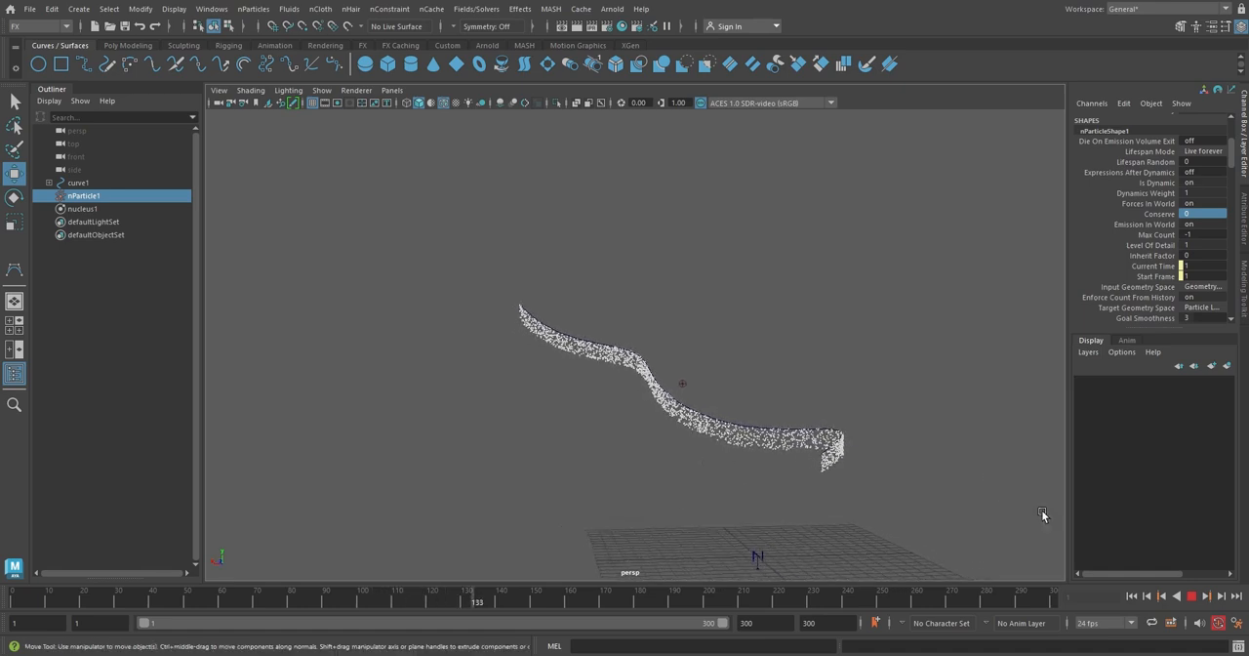
{"action": "left_click", "coordinate": [1192, 596]}
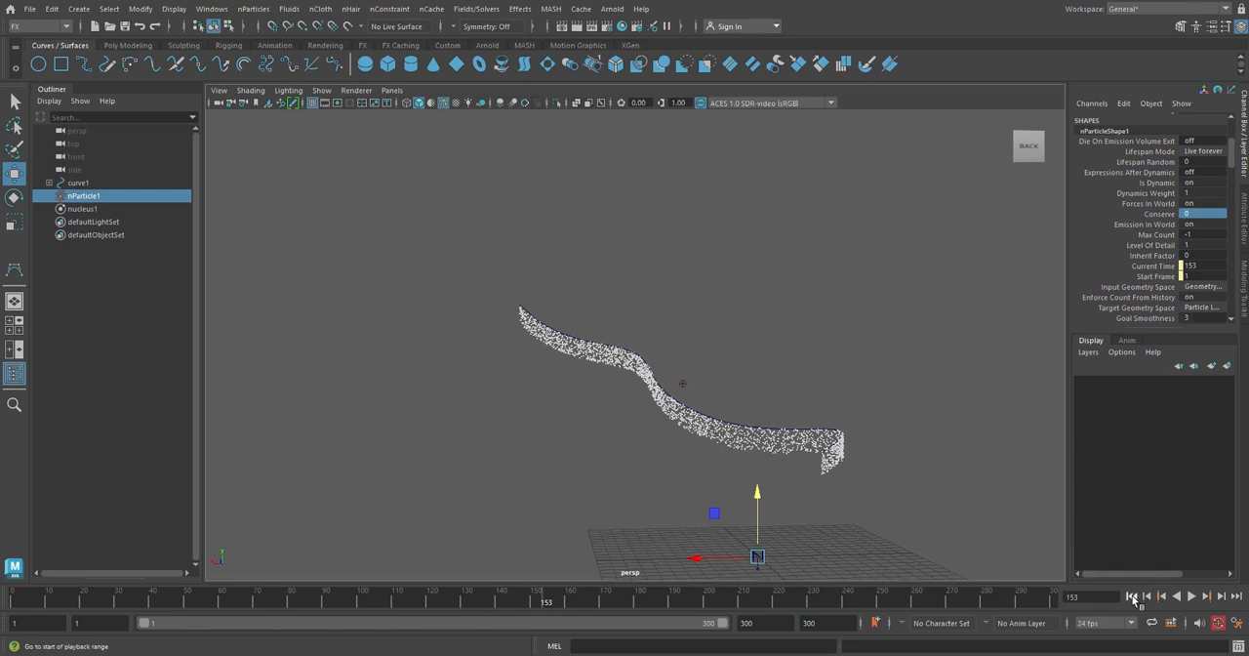
Rewind the timeline and set the nParticle's Conserve attribute to 0.5.
{"action": "left_click", "coordinate": [1131, 595]}
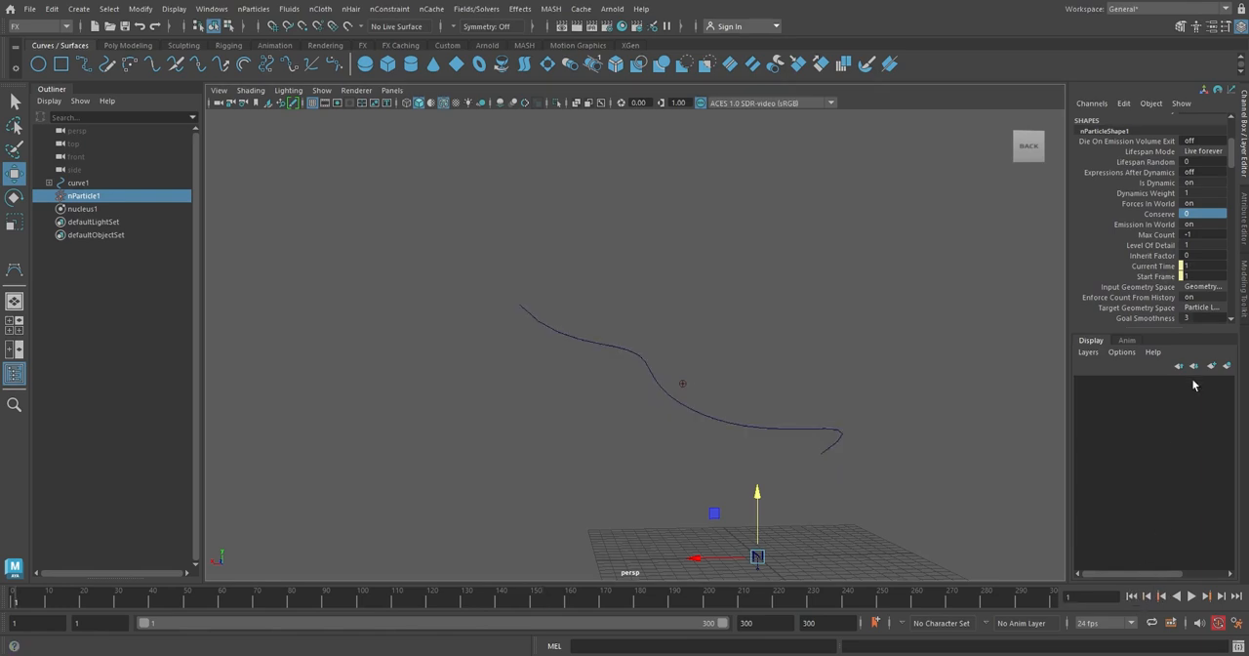
{"action": "left_click", "coordinate": [1201, 214]}
Play the simulation, orbit the view to watch the emission along the curve, and stop playback.
{"action": "left_click", "coordinate": [1191, 595]}
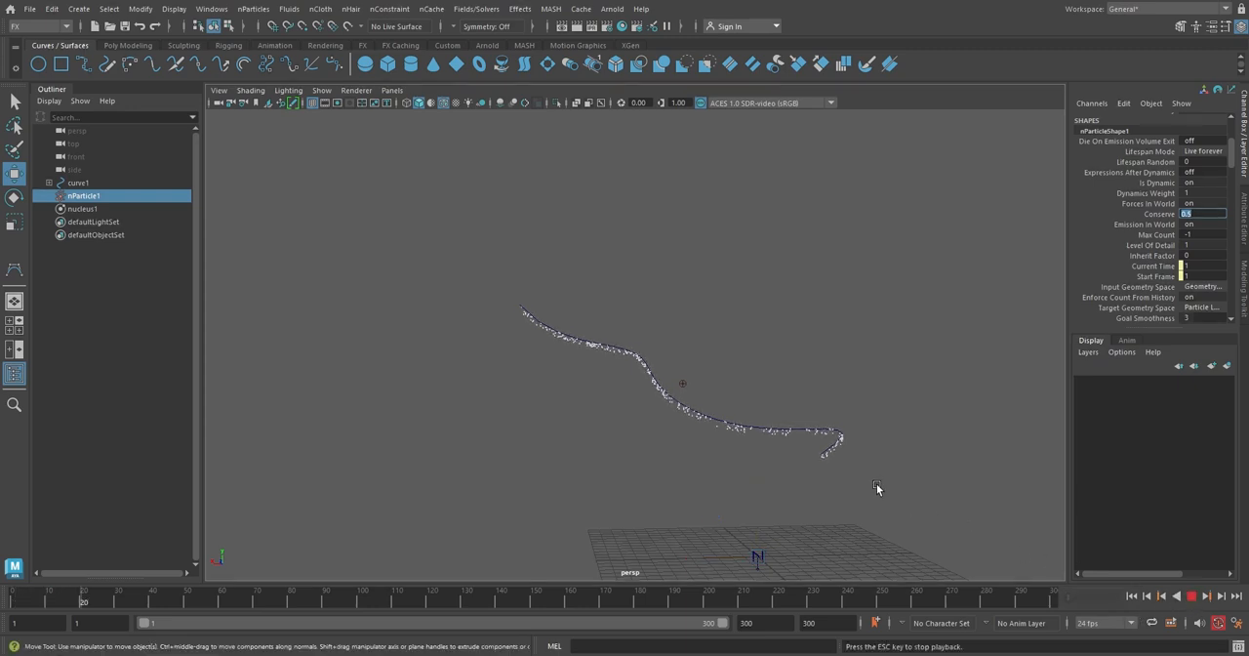
{"action": "left_click_drag", "start_coordinate": [886, 491], "coordinate": [649, 486], "text": "alt"}
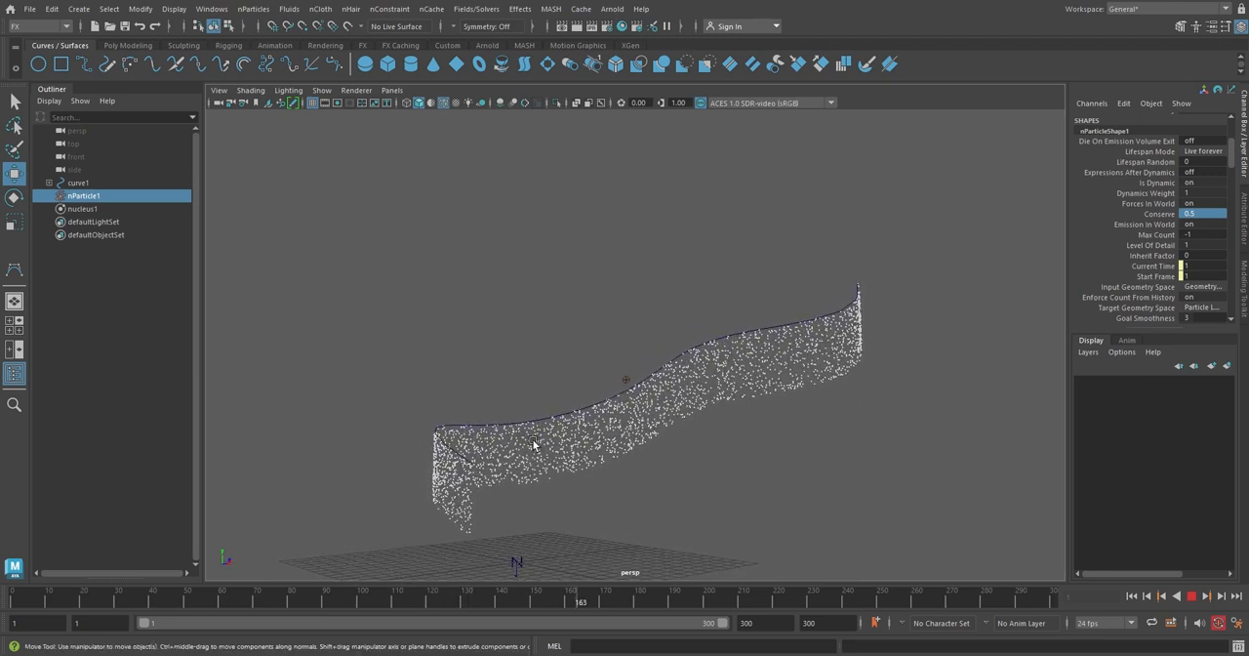
{"action": "left_click", "coordinate": [1191, 596]}
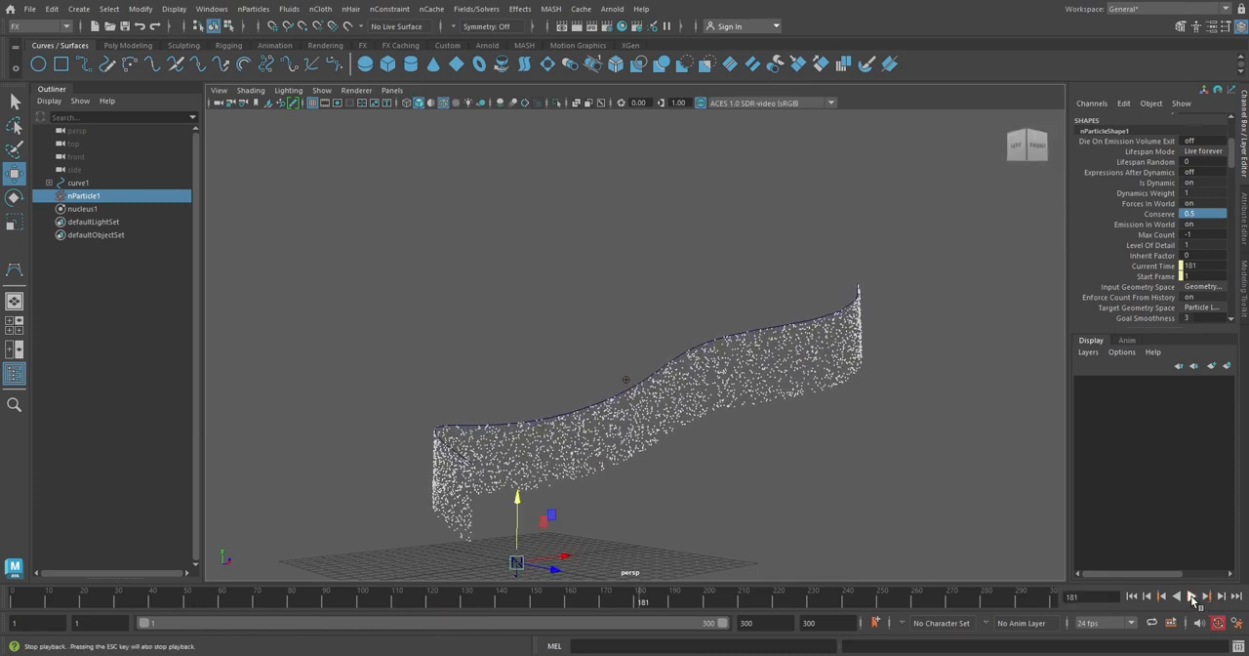
Delete the nParticle object, the nucleus solver, and the emitter under the curve.
{"action": "left_click", "coordinate": [94, 208], "text": "ctrl"}
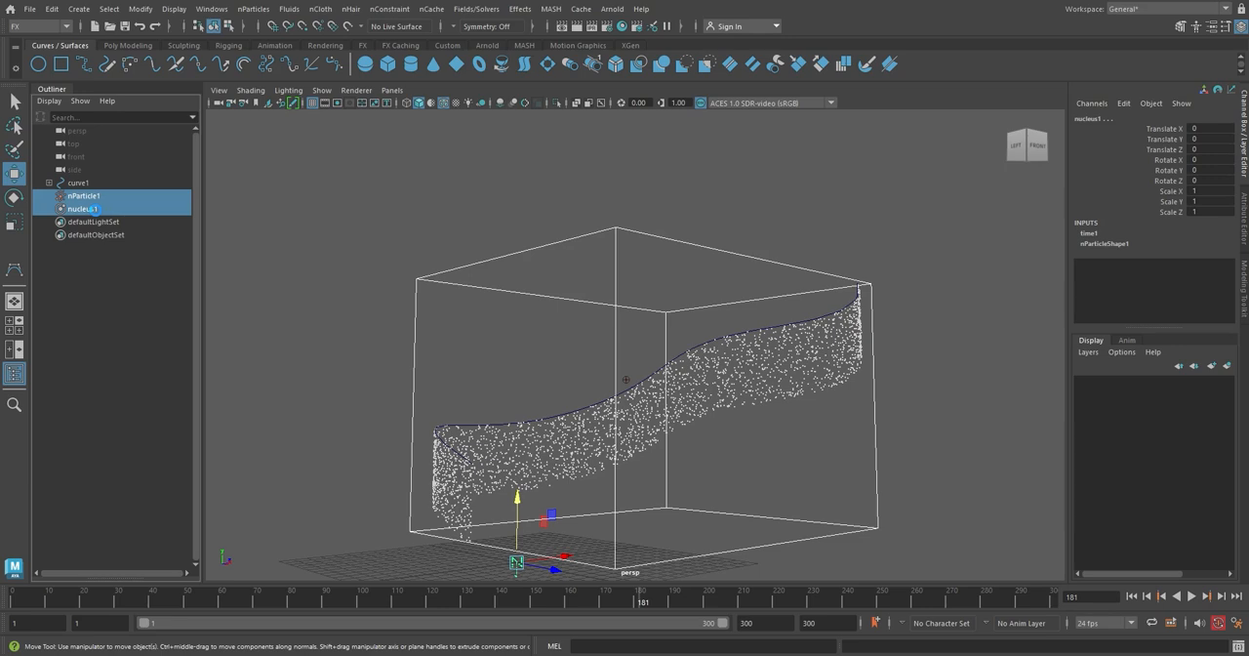
{"action": "key", "text": "Delete"}
{"action": "left_click", "coordinate": [48, 182]}
{"action": "left_click", "coordinate": [87, 196]}
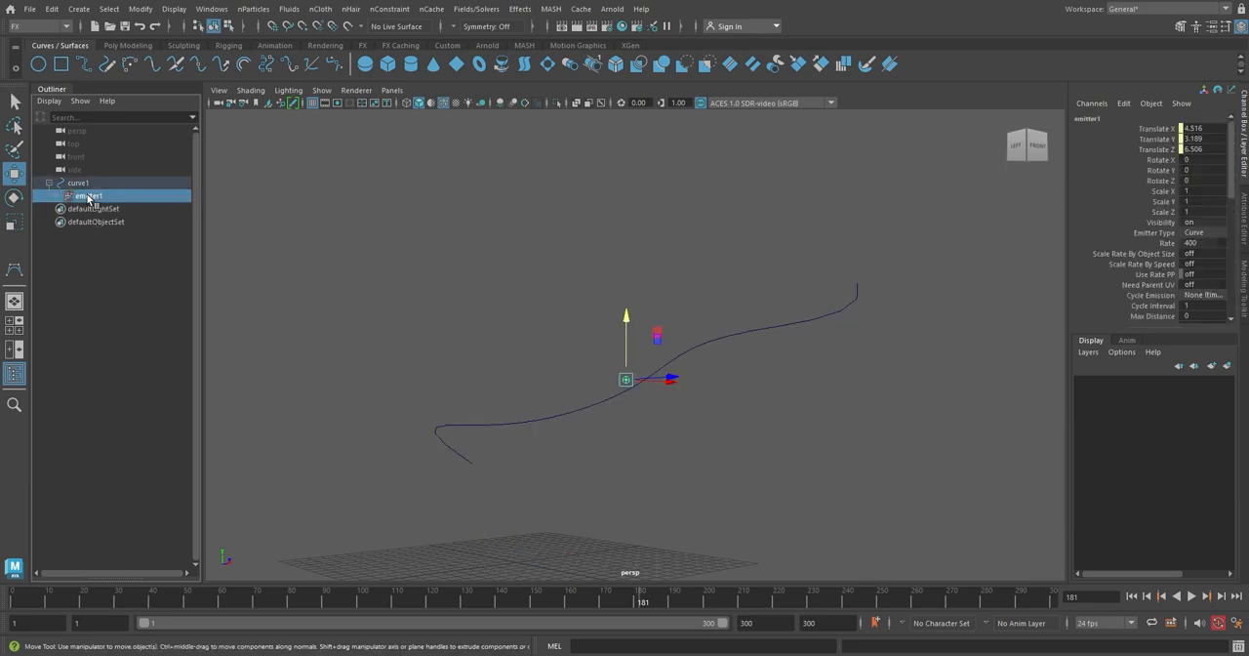
{"action": "key", "text": "Delete"}
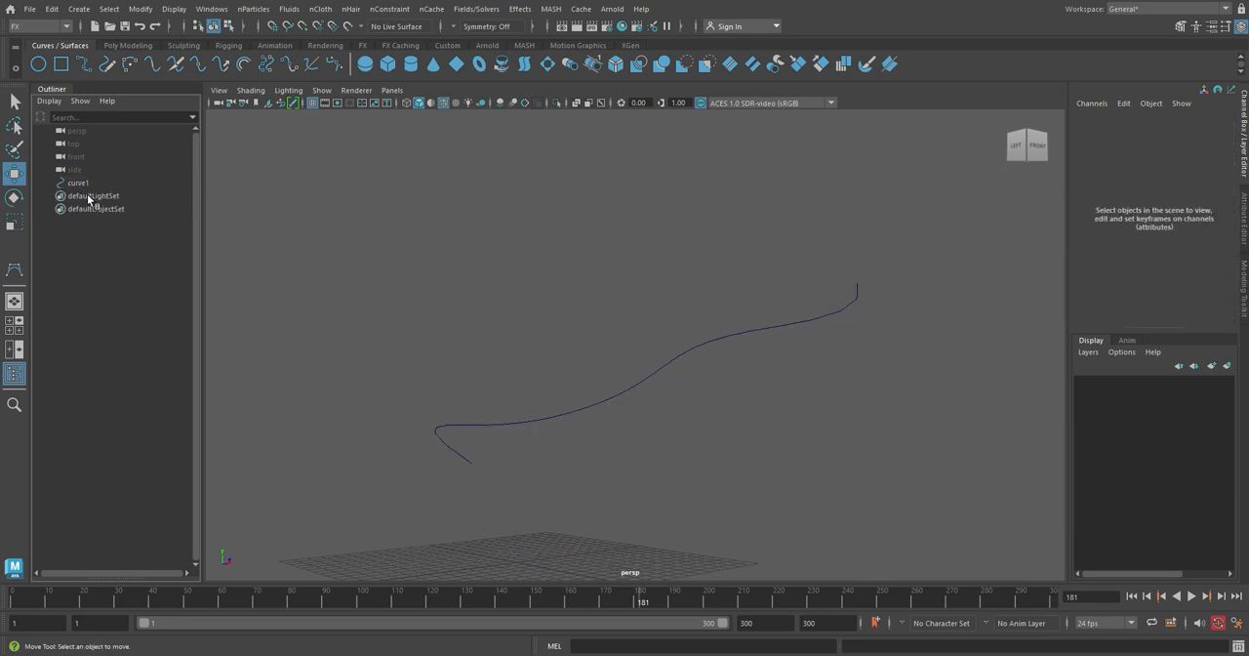
Select the curve and create a legacy Emit from Object emitter with Curve emitter type.
{"action": "left_click", "coordinate": [726, 325]}
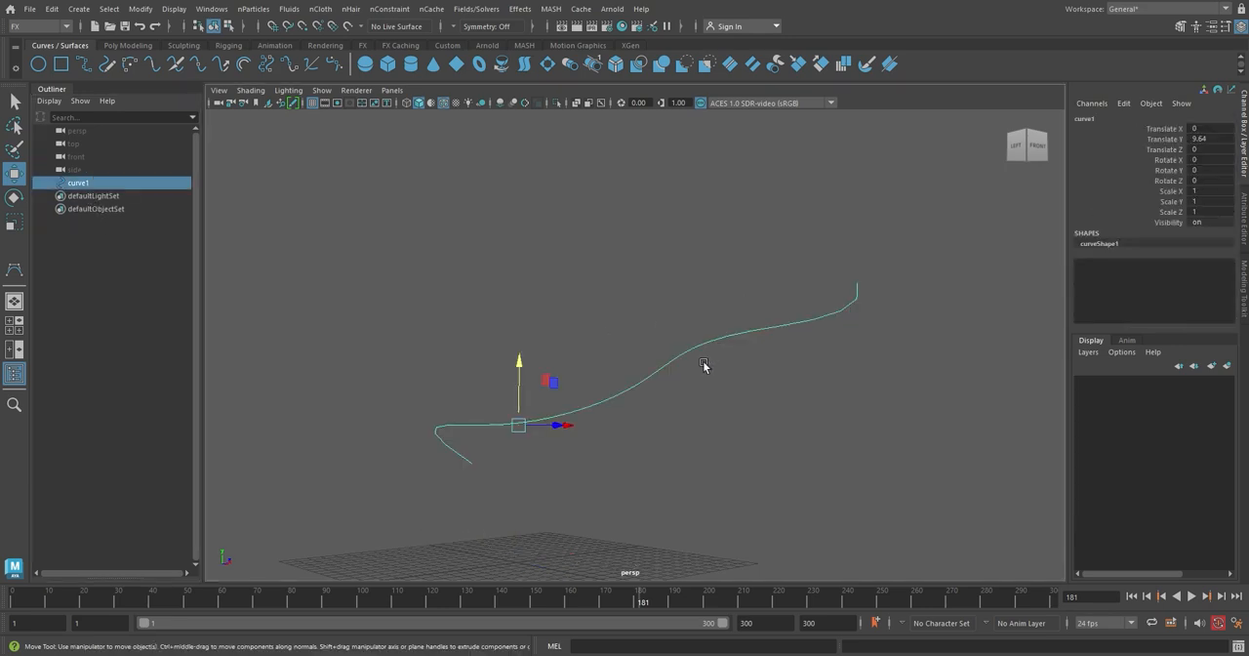
{"action": "left_click", "coordinate": [253, 8]}
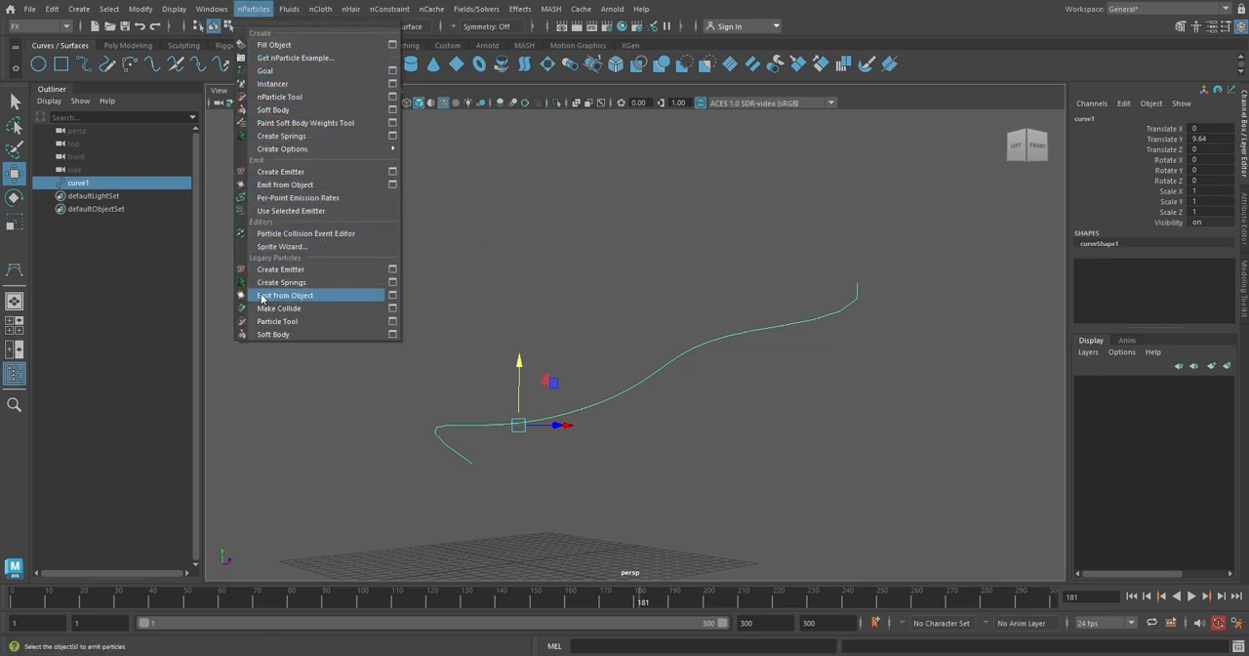
{"action": "left_click", "coordinate": [394, 296]}
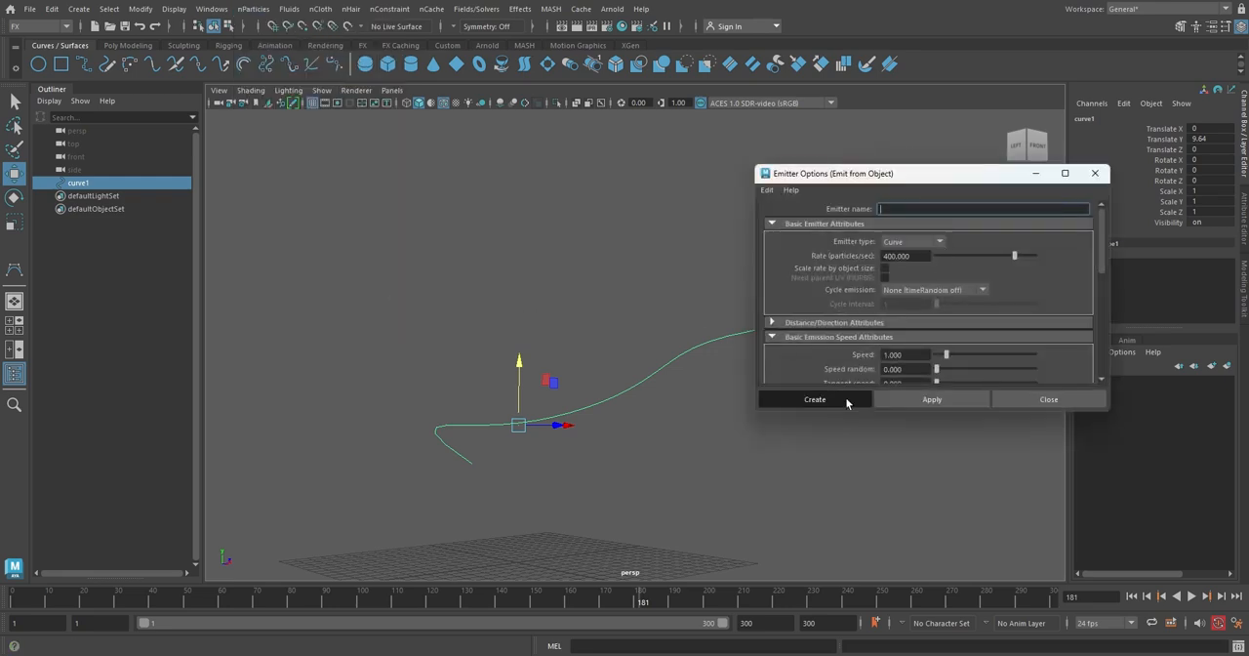
{"action": "left_click", "coordinate": [815, 399]}
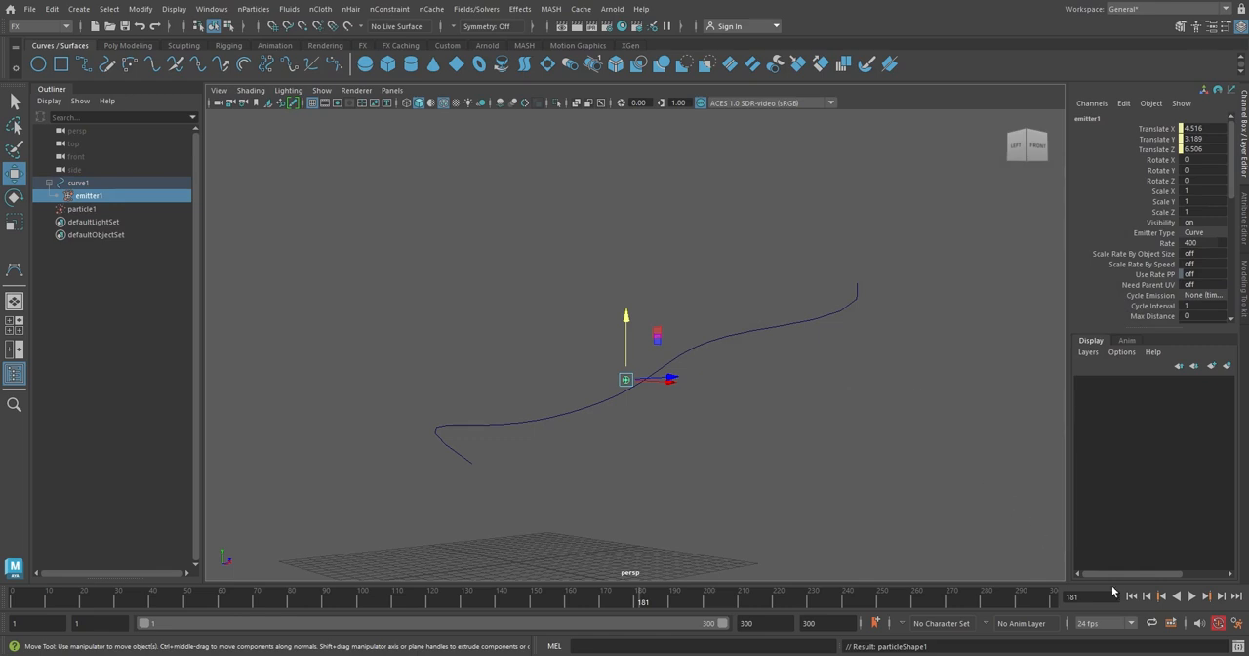
Play the simulation and orbit to watch the legacy particles emitting from the curve, then stop playback.
{"action": "left_click", "coordinate": [1190, 595]}
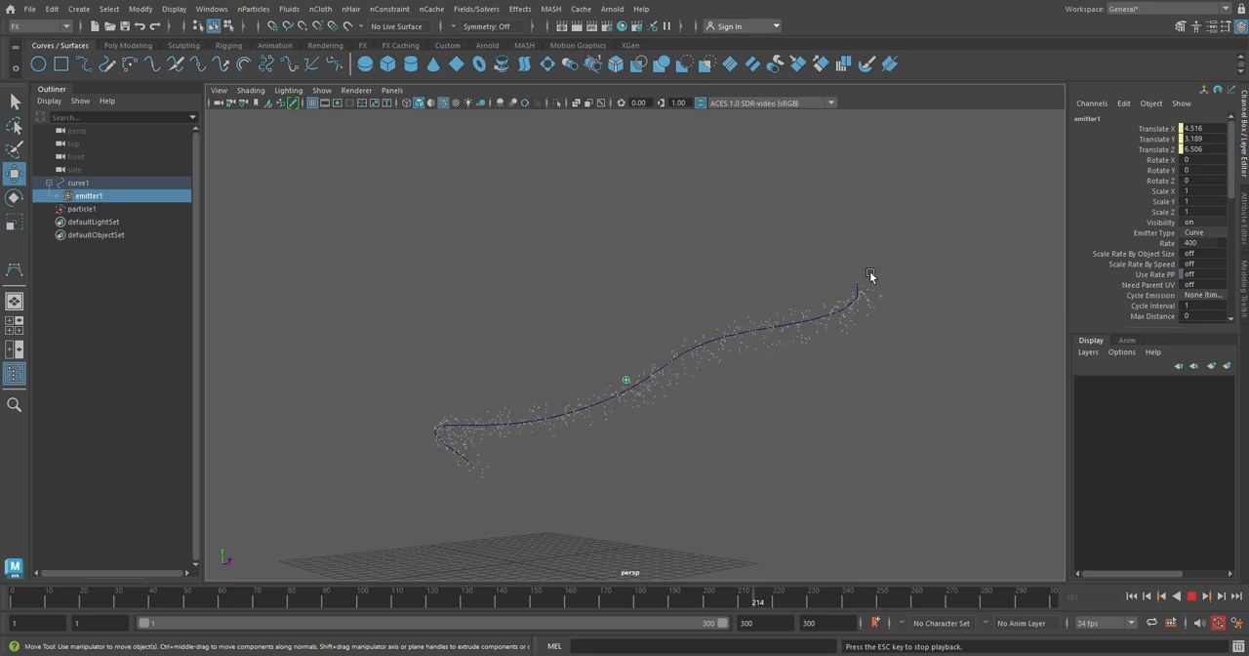
{"action": "mouse_move", "coordinate": [882, 386]}
{"action": "left_mouse_down", "text": "alt"}
{"action": "mouse_move", "coordinate": [827, 402]}
{"action": "mouse_move", "coordinate": [868, 402]}
{"action": "left_mouse_up", "text": "alt"}
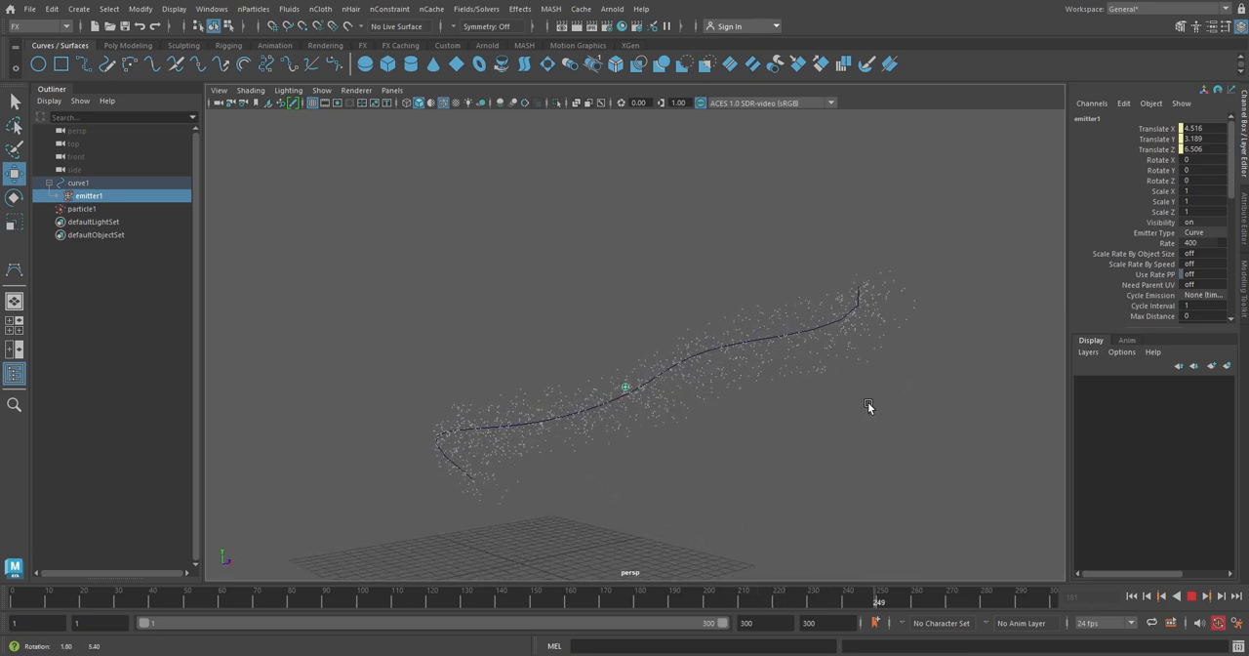
{"action": "left_click", "coordinate": [1191, 595]}
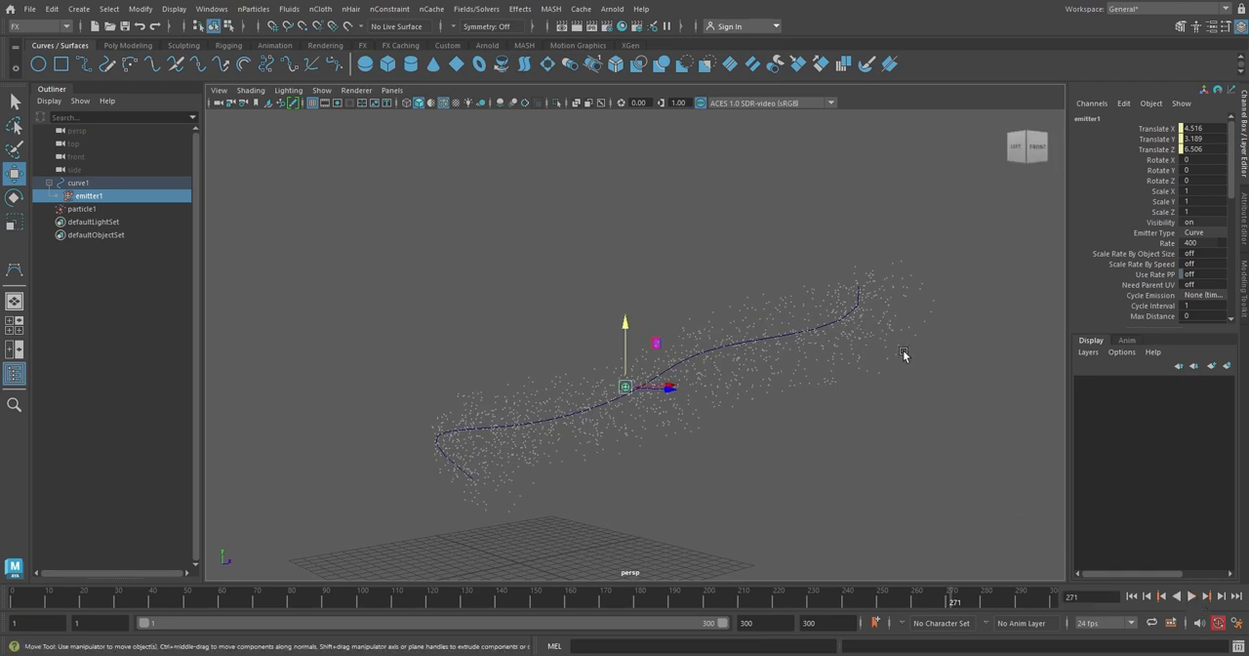
Select the particle object and add a Gravity field to it.
{"action": "left_click_drag", "start_coordinate": [903, 354], "coordinate": [854, 389]}
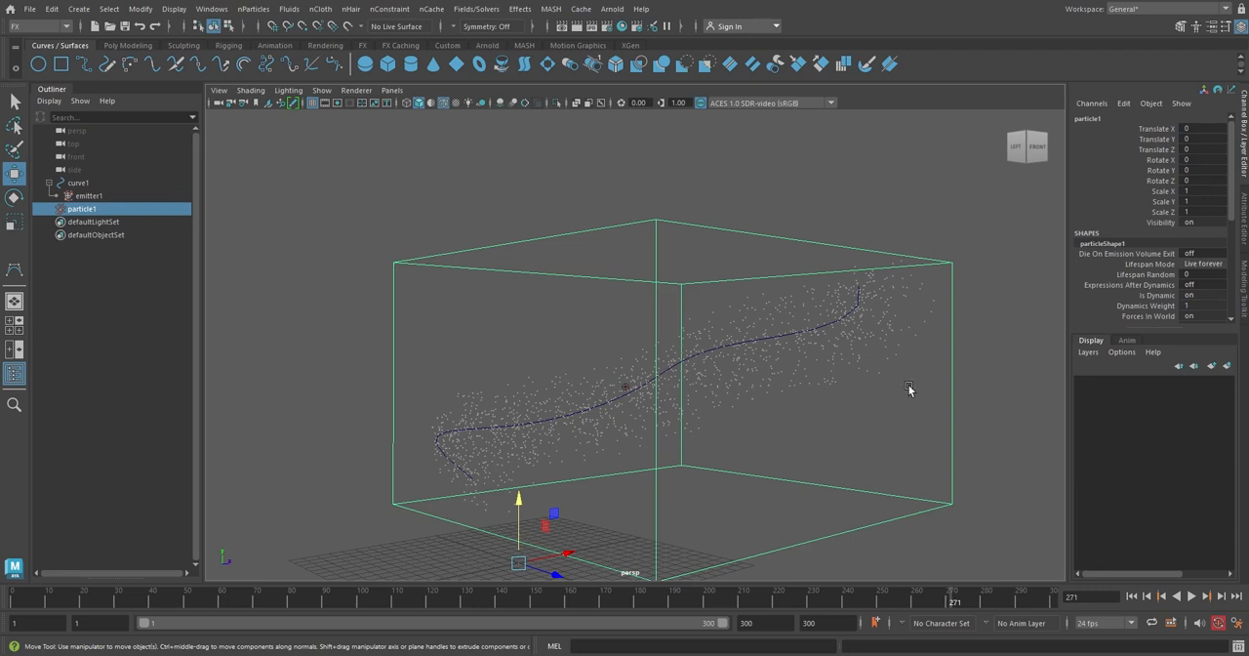
{"action": "left_click", "coordinate": [484, 12]}
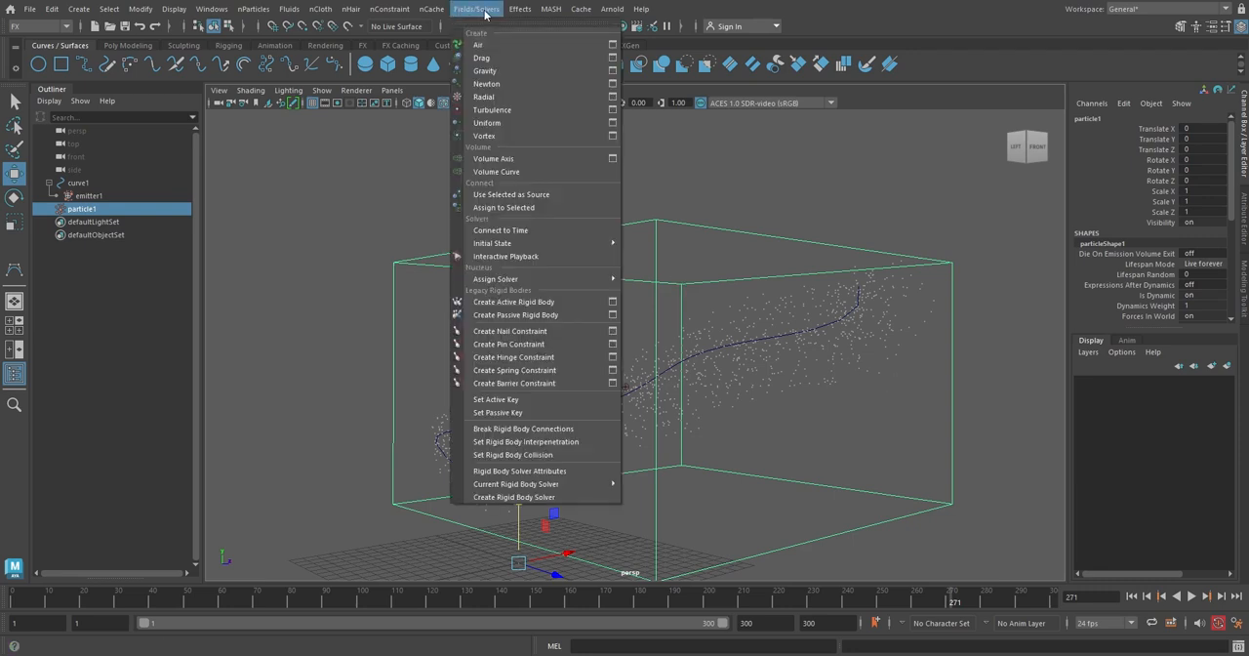
{"action": "left_click", "coordinate": [529, 70]}
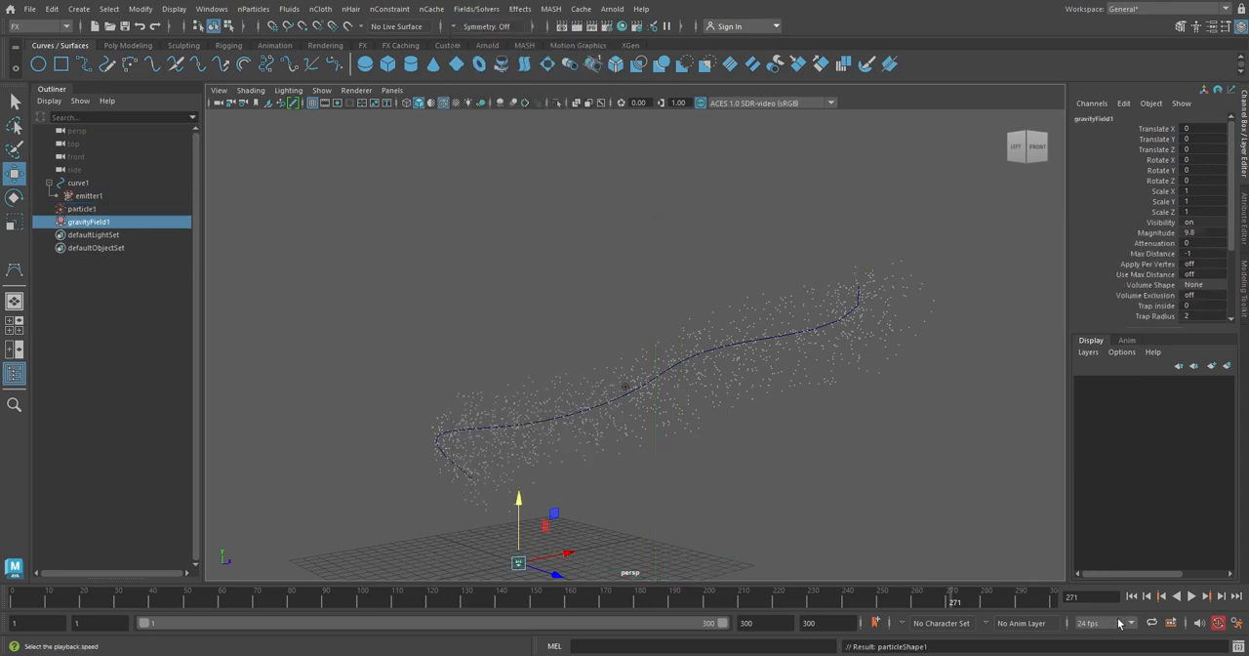
Rewind and play the simulation to watch the particles fall under gravity, then stop playback.
{"action": "left_click", "coordinate": [1130, 595]}
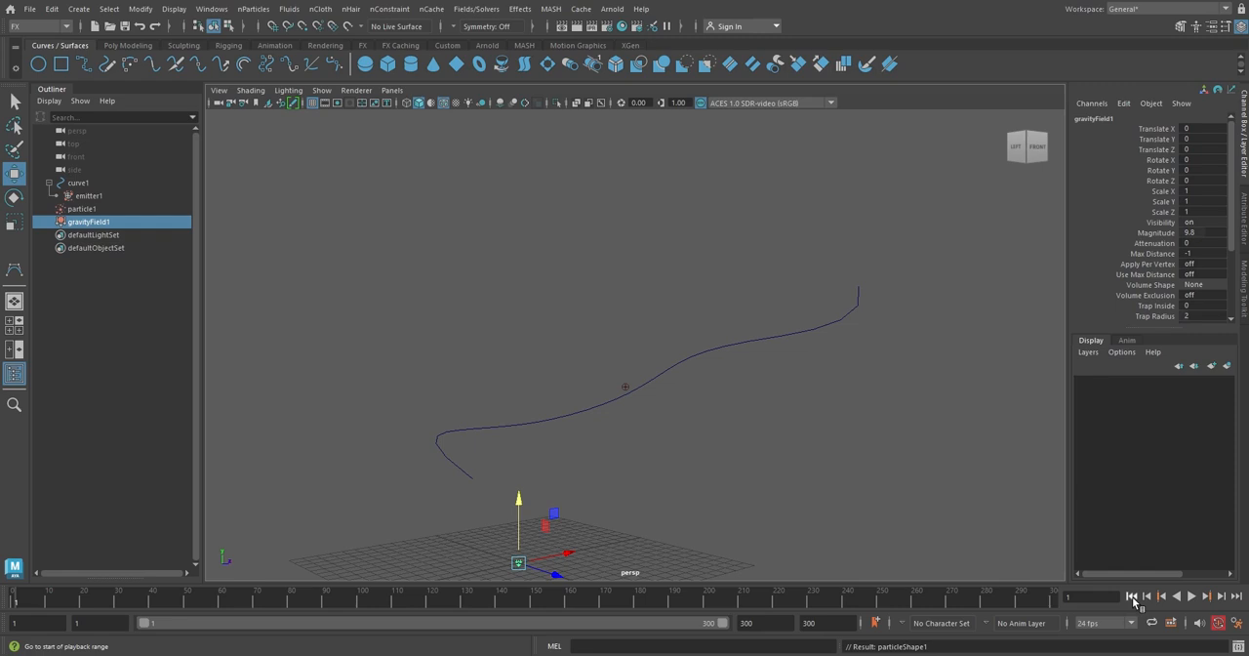
{"action": "left_click", "coordinate": [1191, 597]}
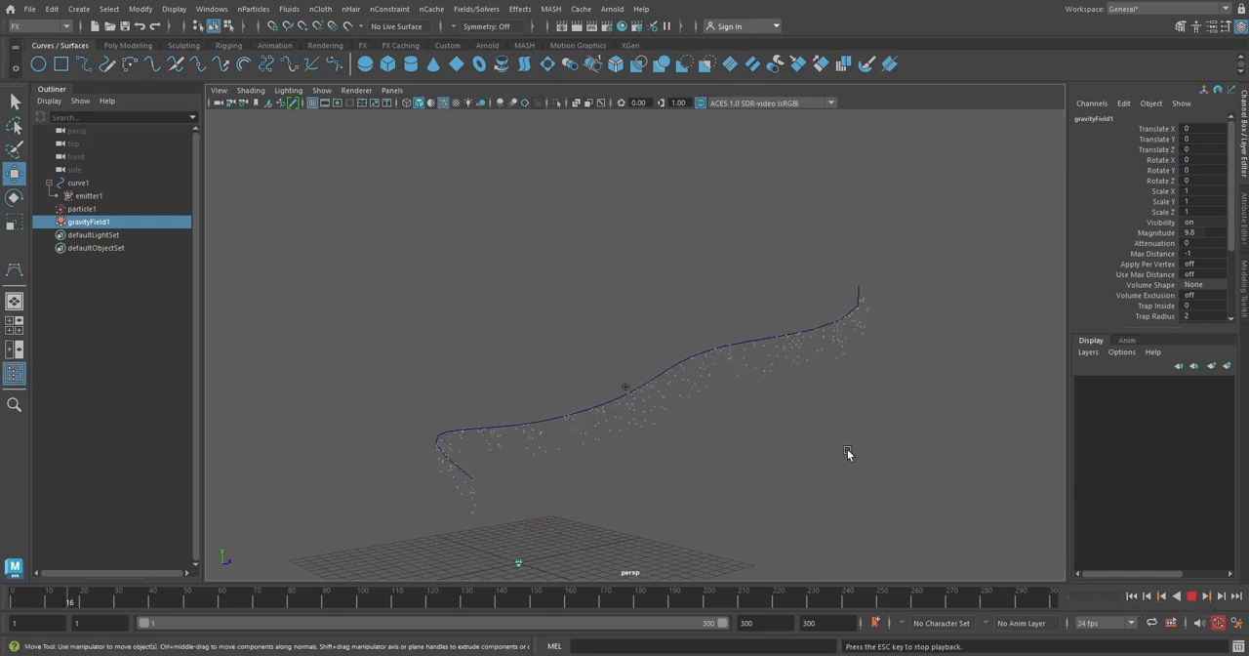
{"action": "left_click", "coordinate": [1191, 595]}
Select the particle object, set its Conserve attribute to 0.5, and rewind the timeline.
{"action": "left_click", "coordinate": [790, 450]}
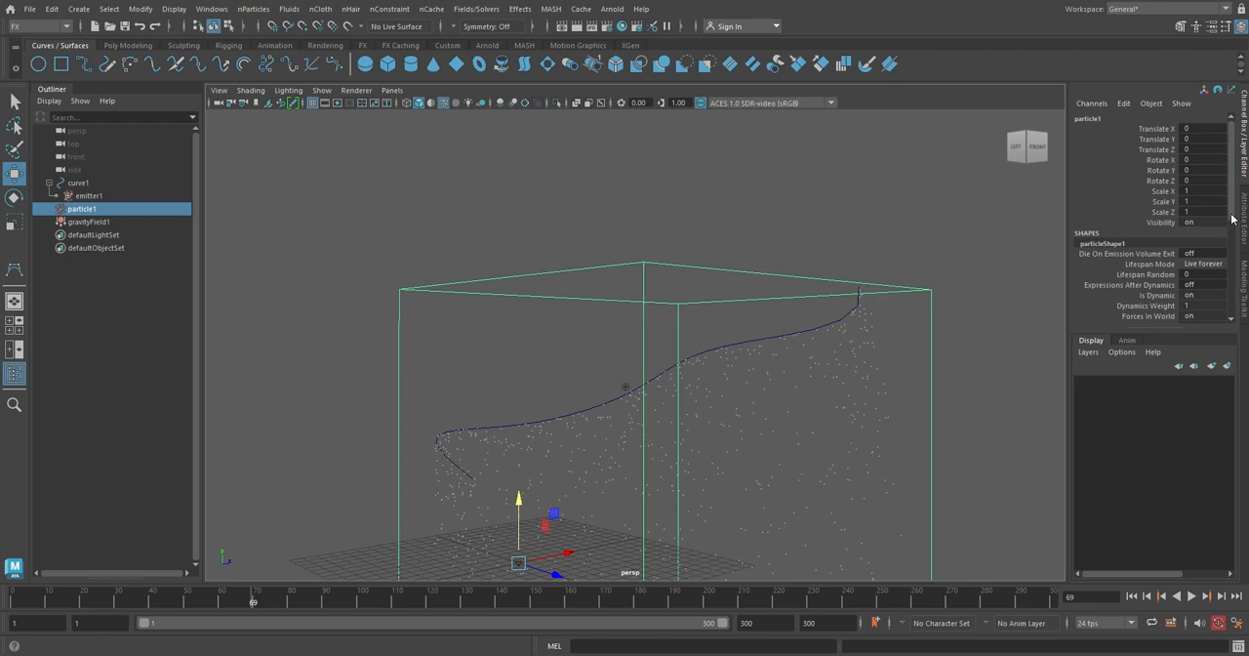
{"action": "scroll", "coordinate": [1183, 248], "scroll_direction": "down", "scroll_amount": 4}
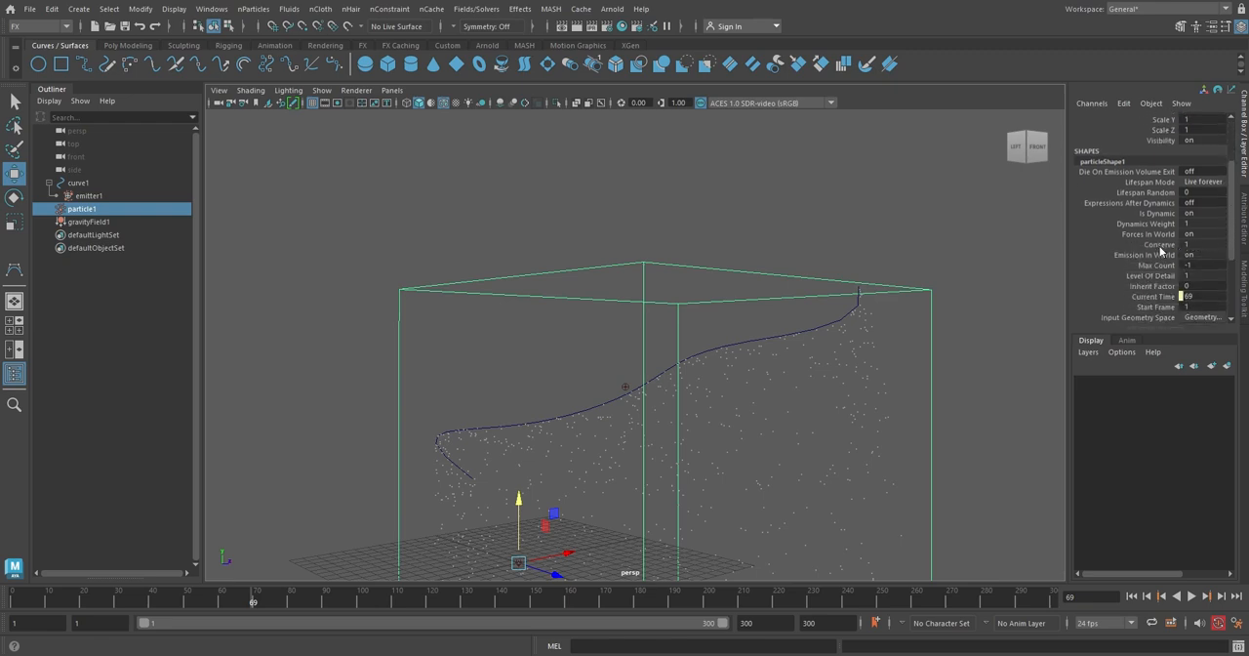
{"action": "double_click", "coordinate": [1197, 245]}
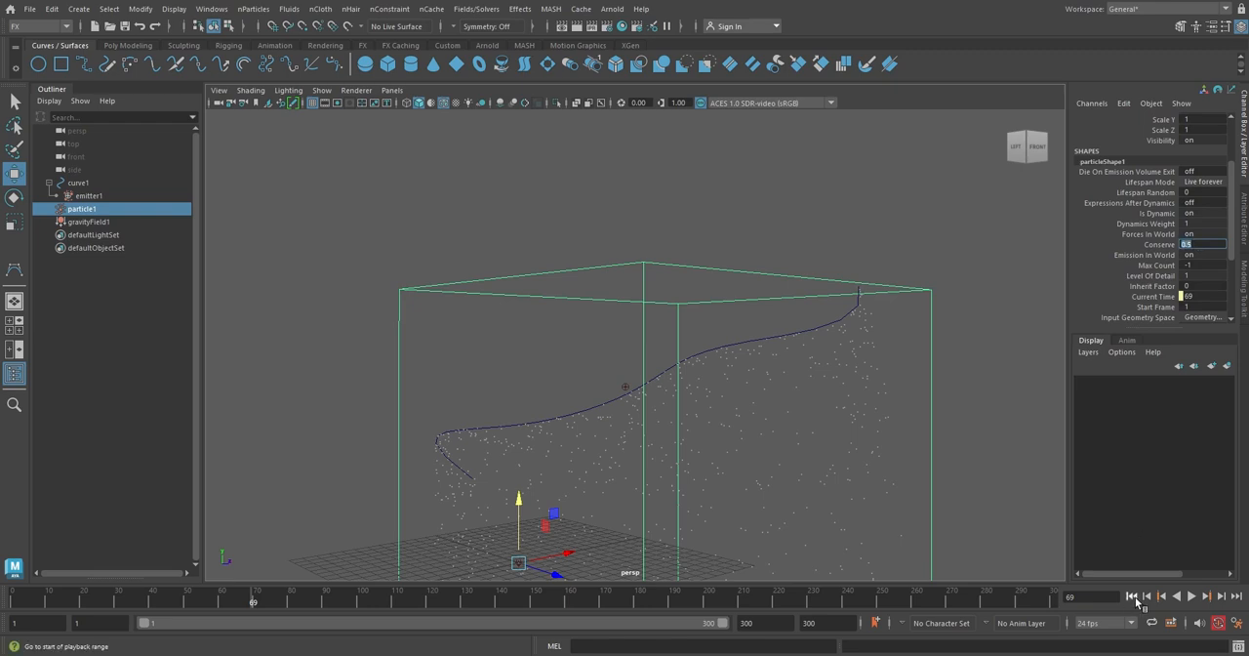
{"action": "left_click", "coordinate": [1131, 595]}
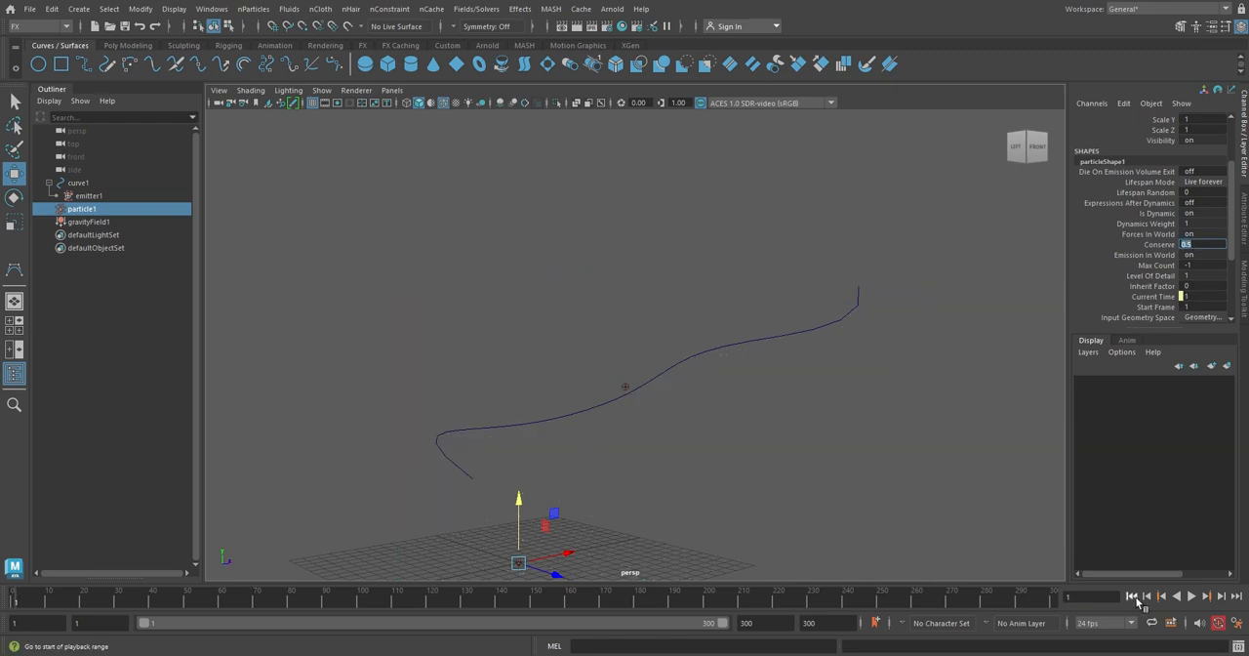
Play the simulation to watch the particles, then stop playback and deselect everything.
{"action": "left_click", "coordinate": [1191, 597]}
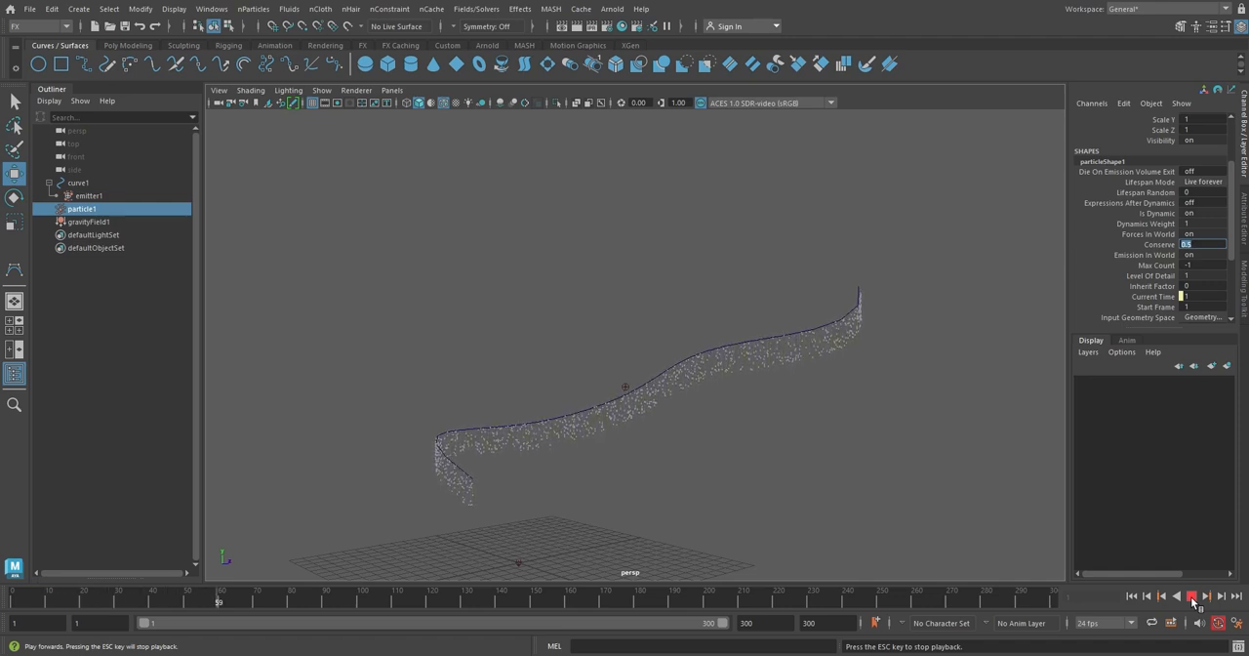
{"action": "left_click", "coordinate": [1191, 596]}
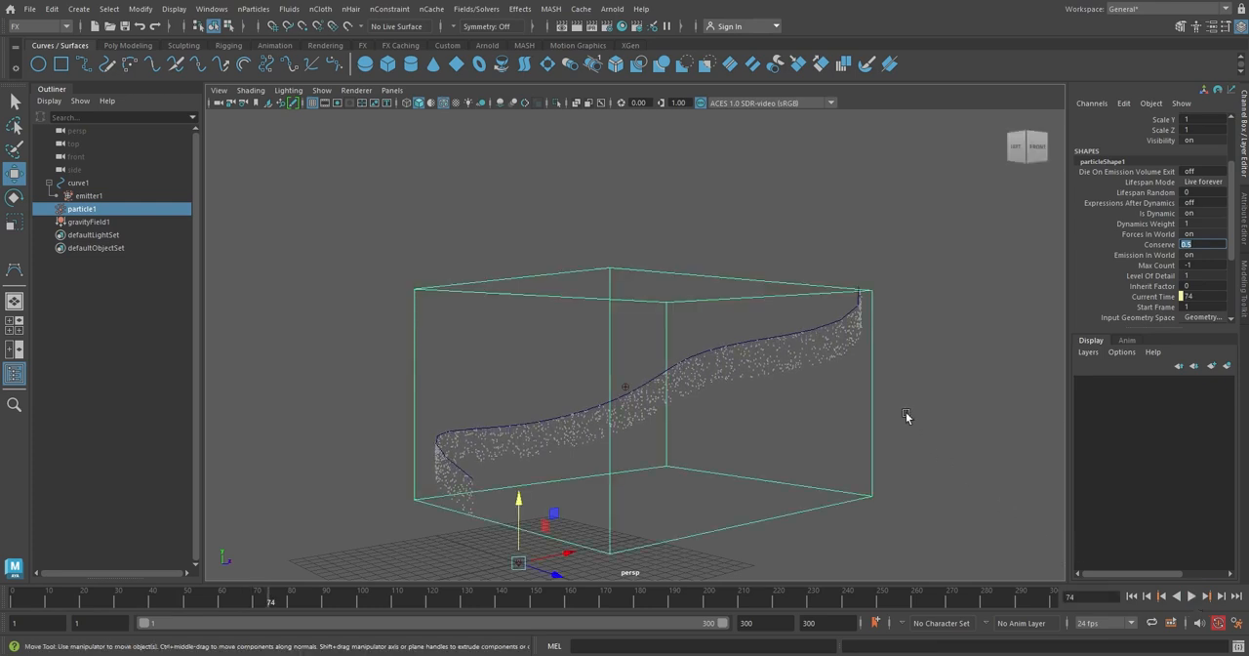
{"action": "left_click", "coordinate": [924, 371]}
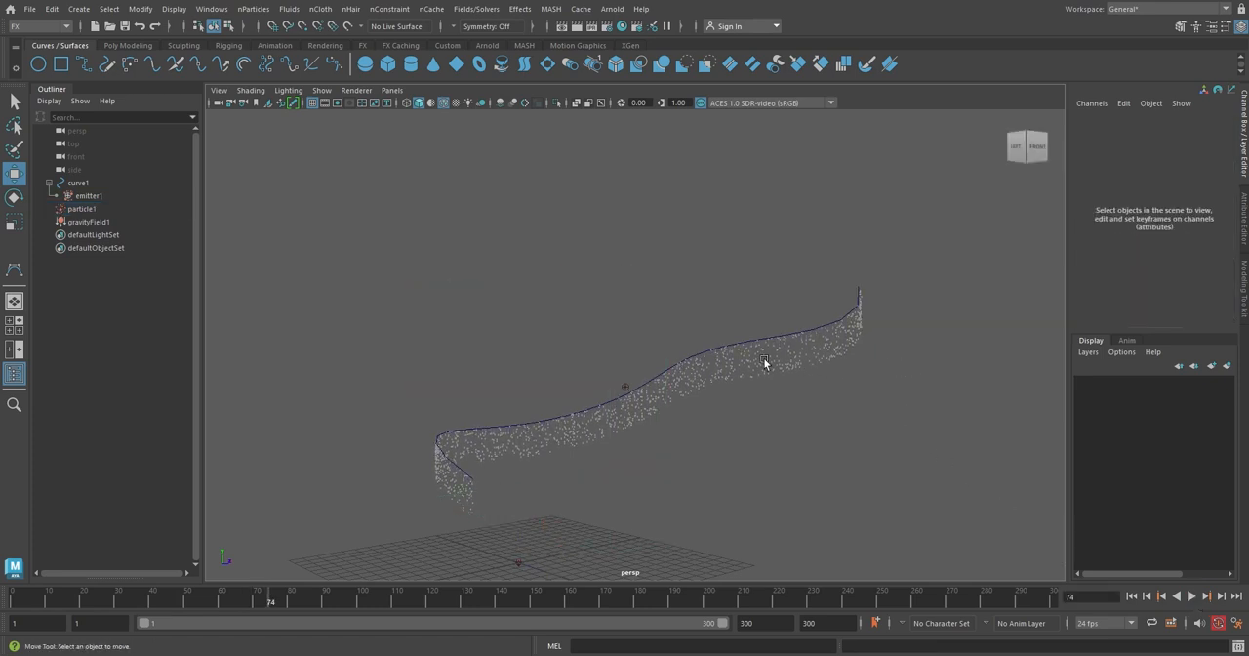